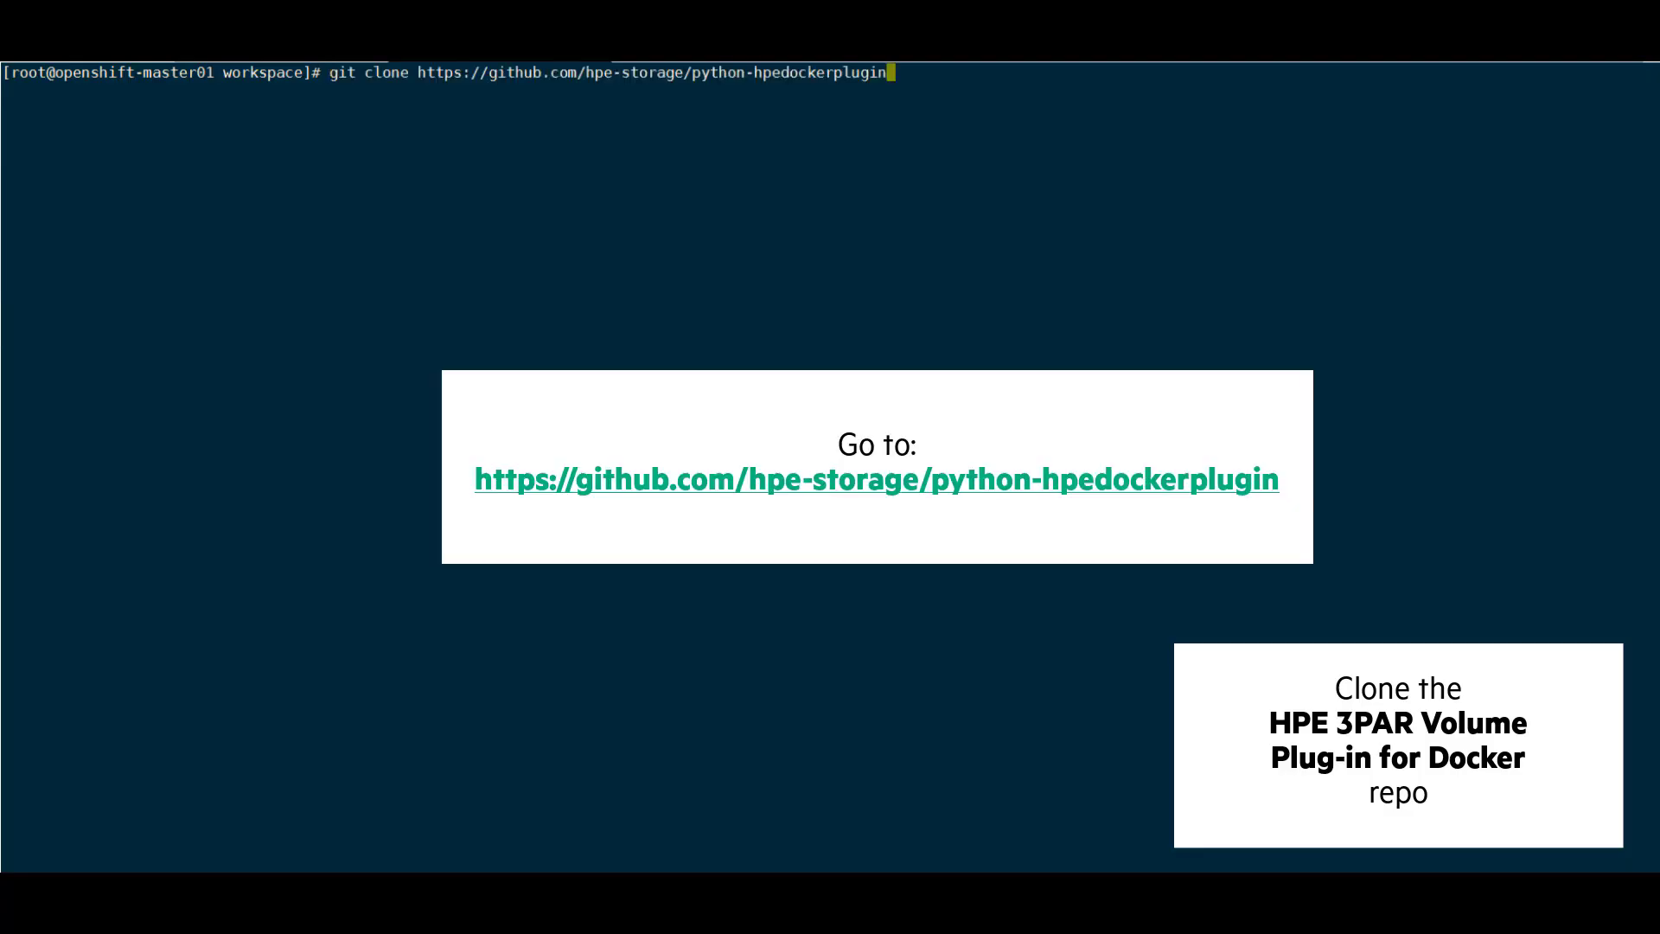
# - Clone python-hpedockerplugin and list its ansible_3par_docker_plugin installer folder with ll
pyautogui.press('Return')
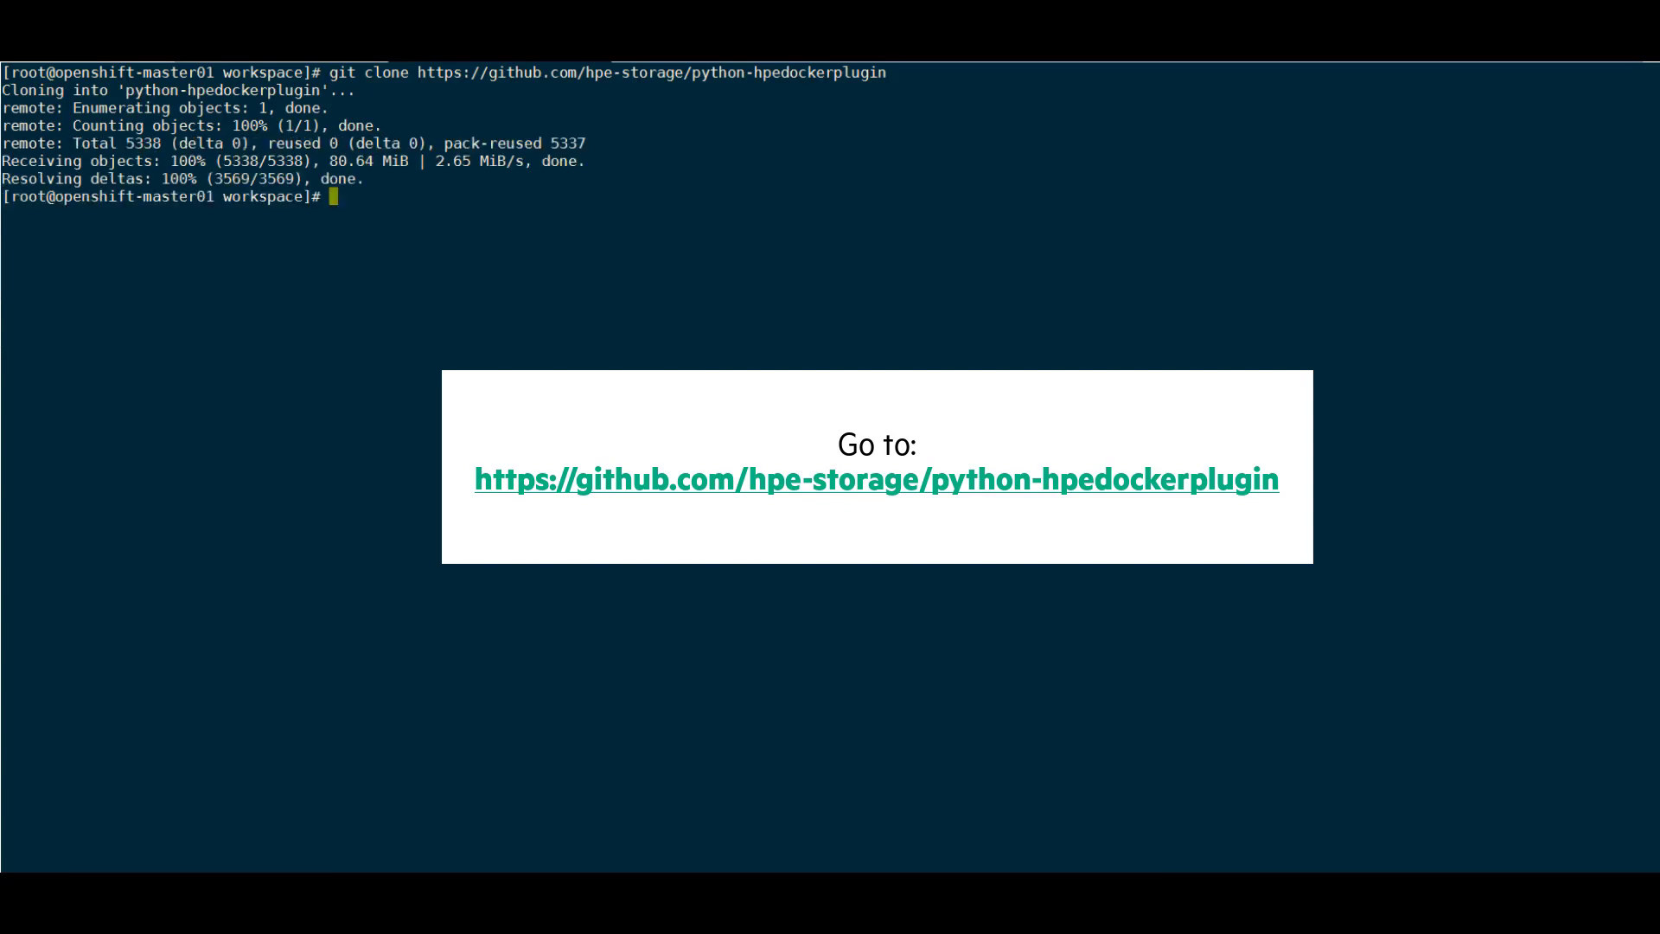
pyautogui.write('cd python-hpedockerplugin/')
pyautogui.press('Tab')
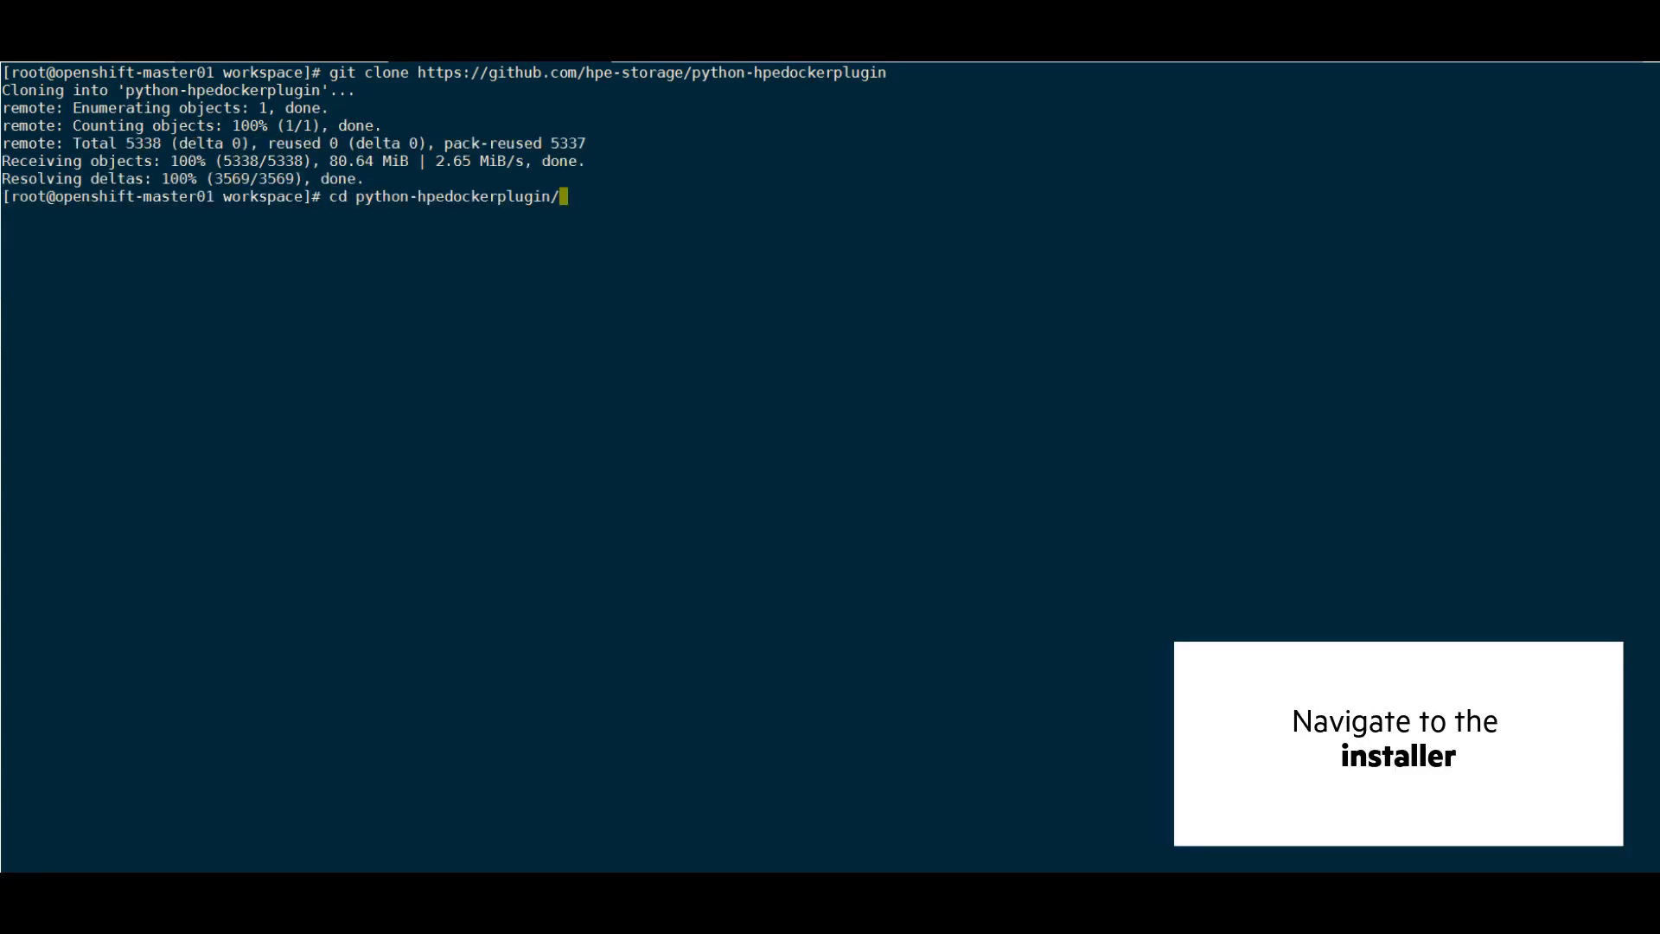
pyautogui.write('a')
pyautogui.press('Tab')
pyautogui.press('Return')
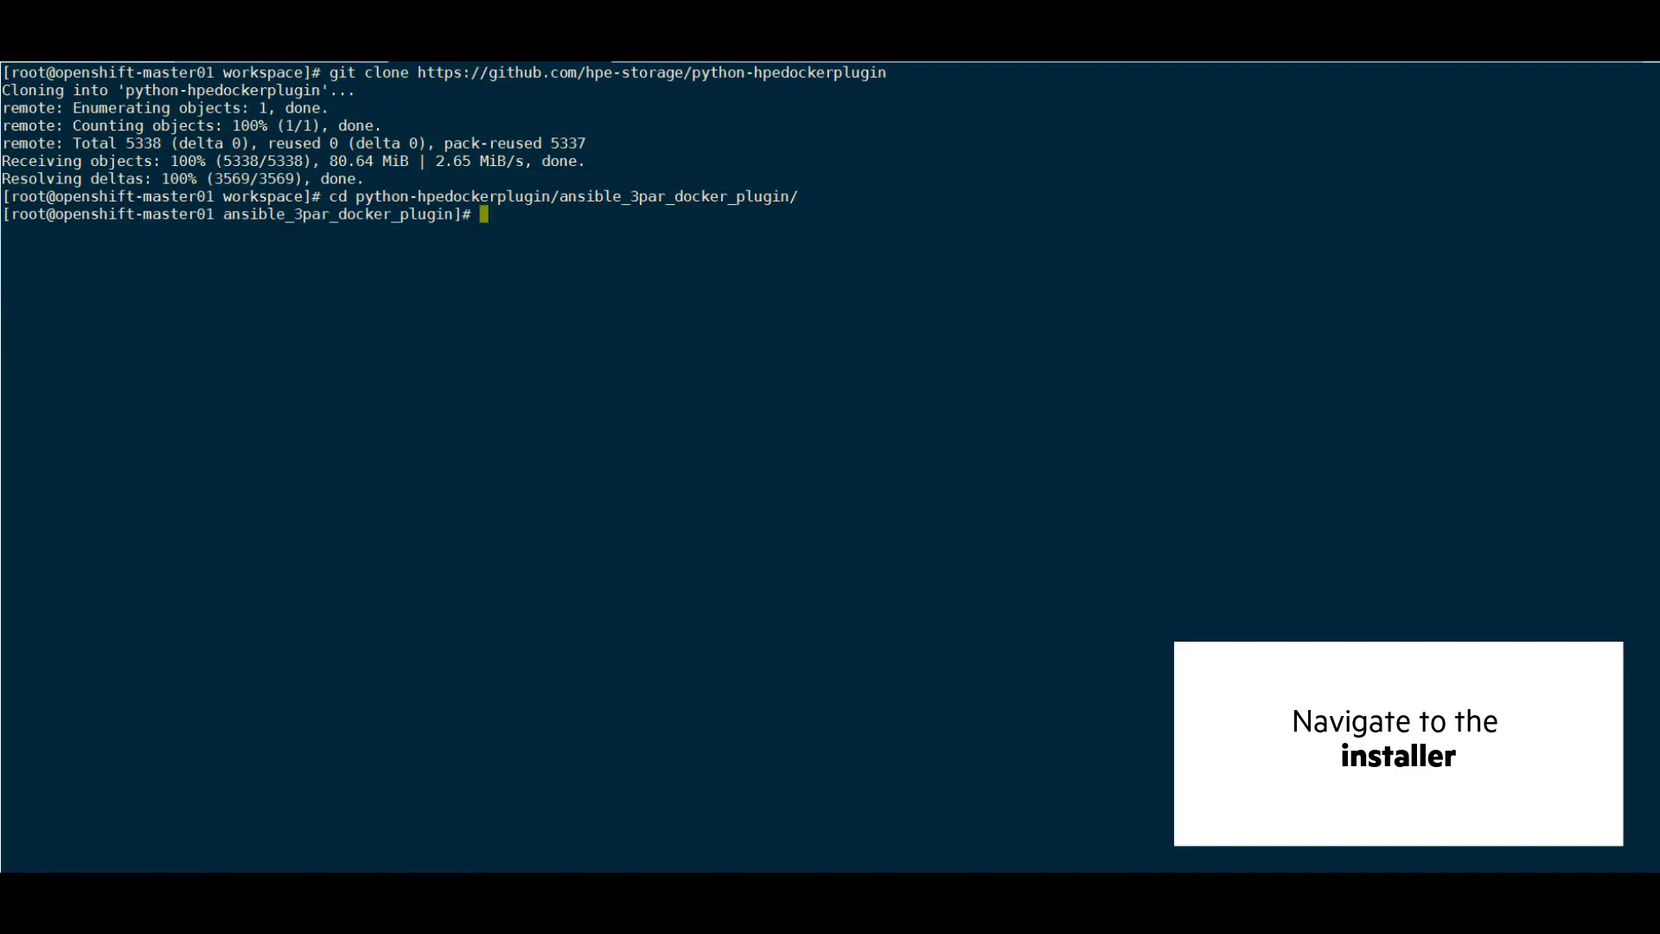
pyautogui.write('ll')
pyautogui.press('Return')
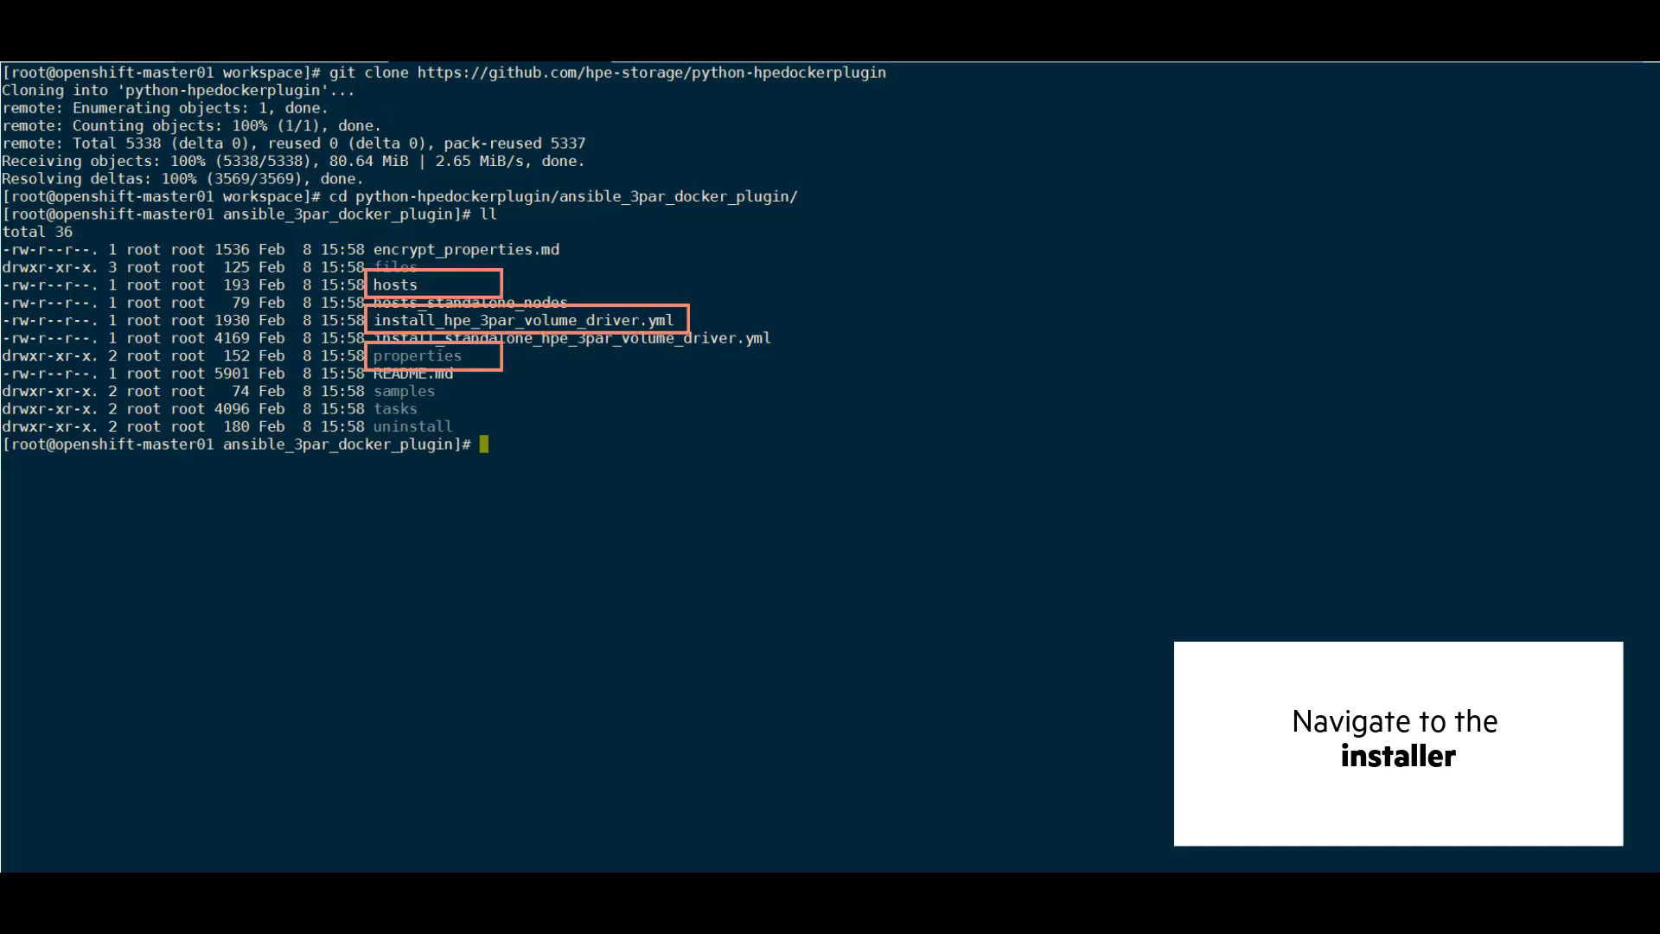
pyautogui.write('c')
pyautogui.write('lear')
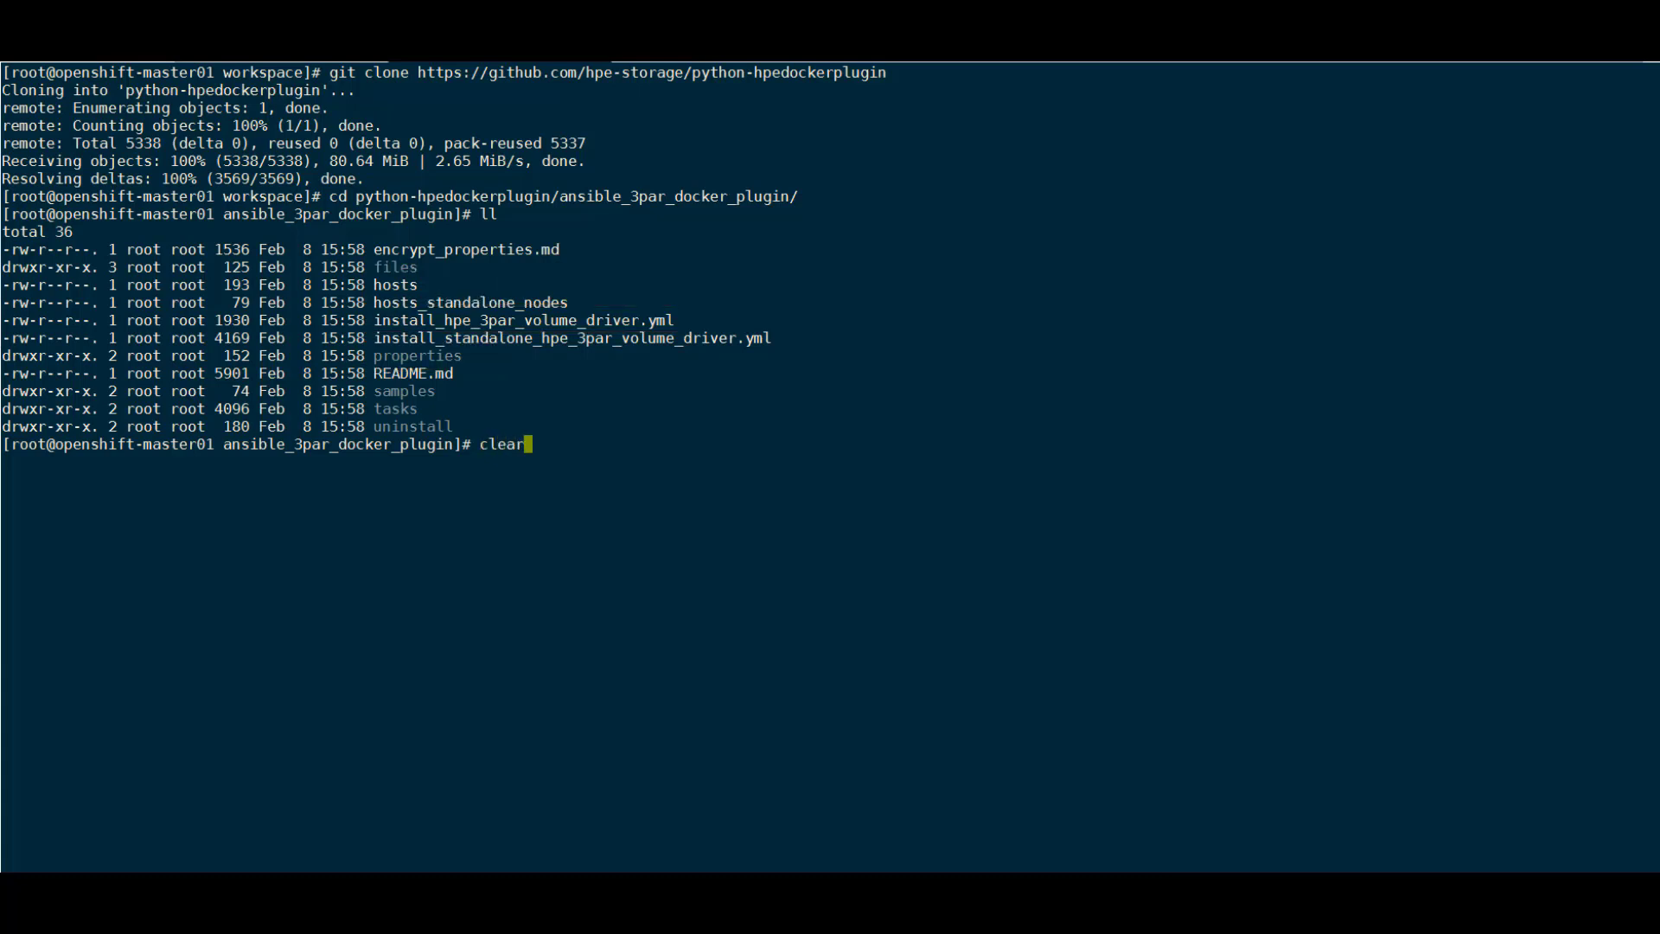
pyautogui.press('Return')
pyautogui.write('vi ')
pyautogui.write('hosts')
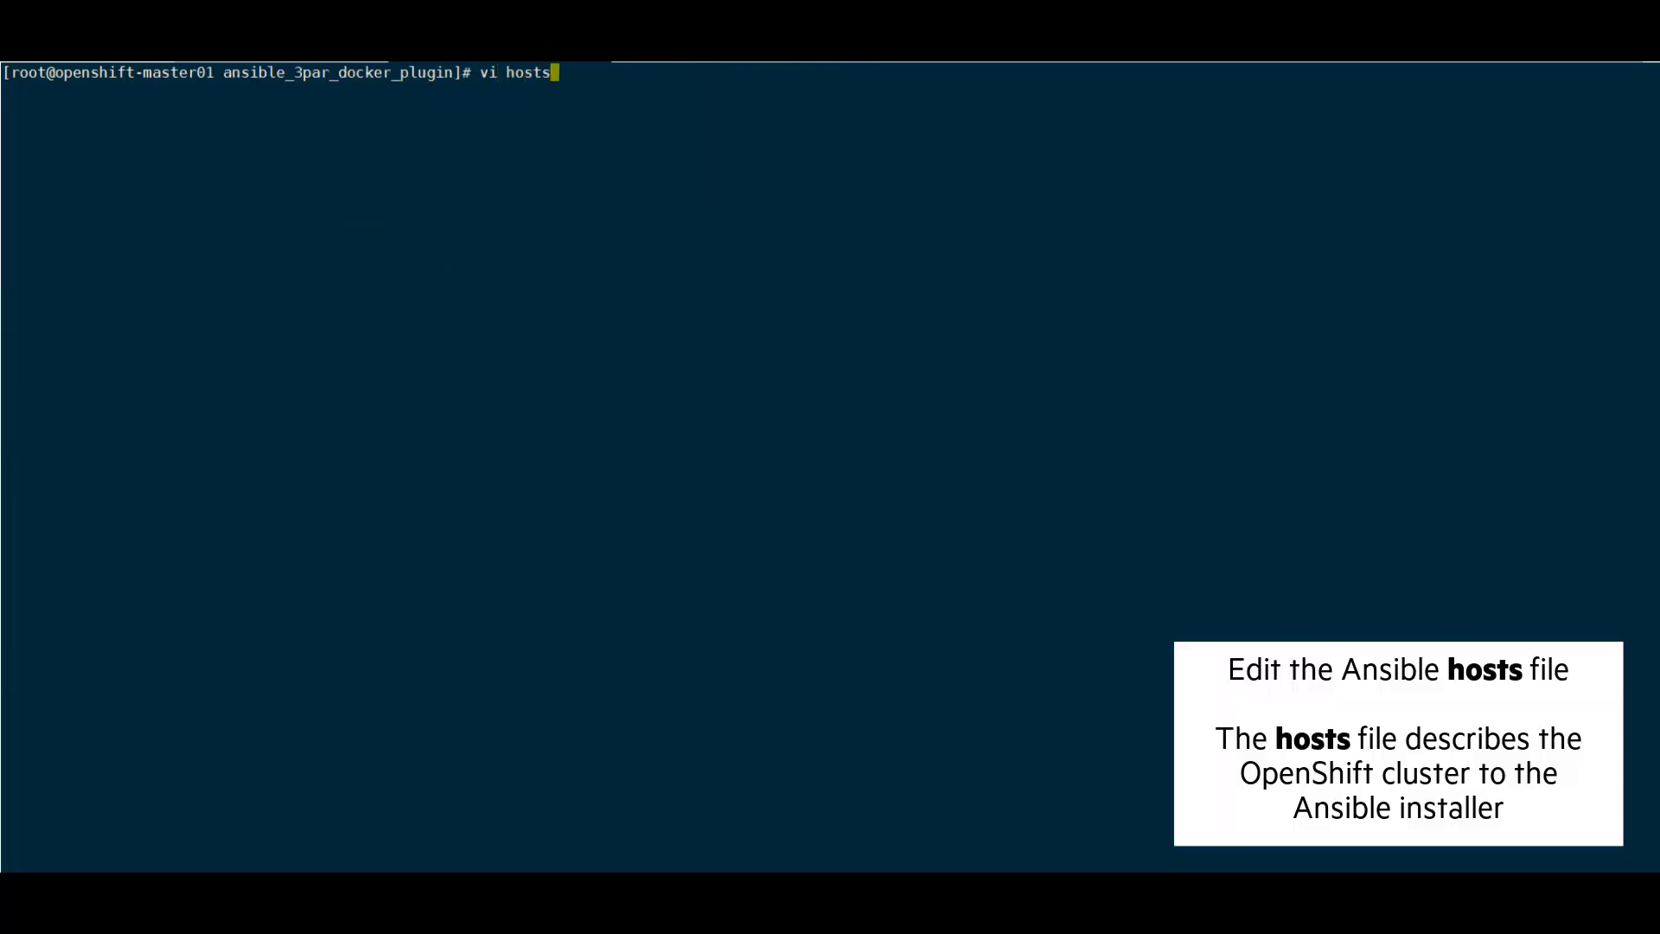
pyautogui.press('Return')
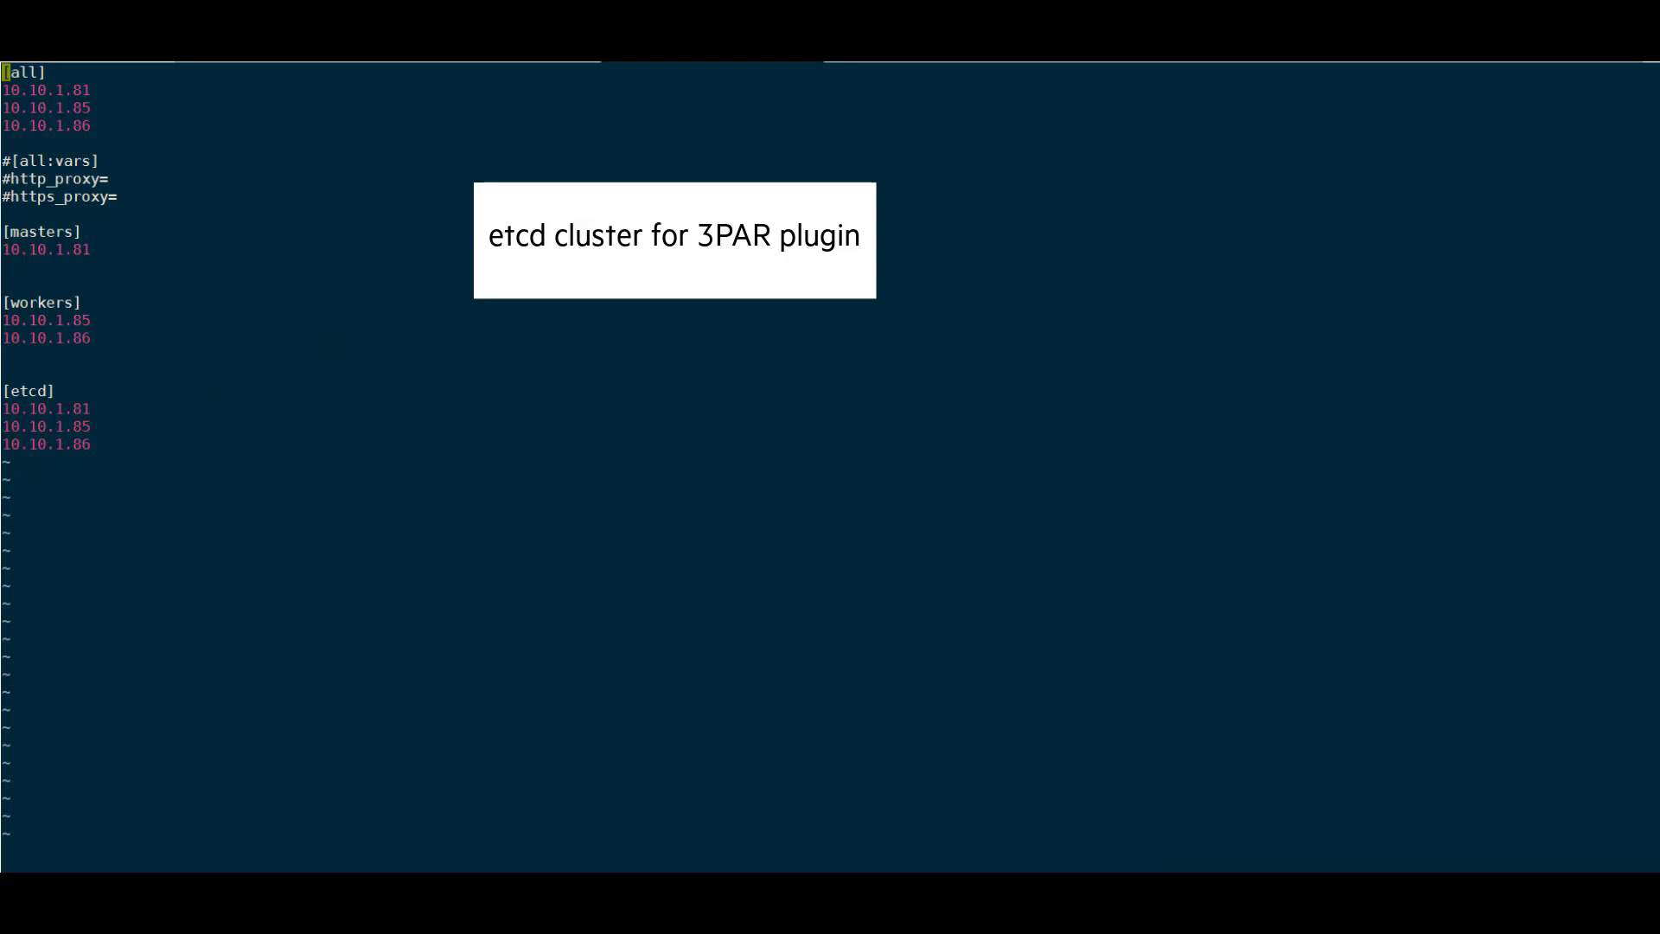
pyautogui.write(':q')
pyautogui.press('Return')
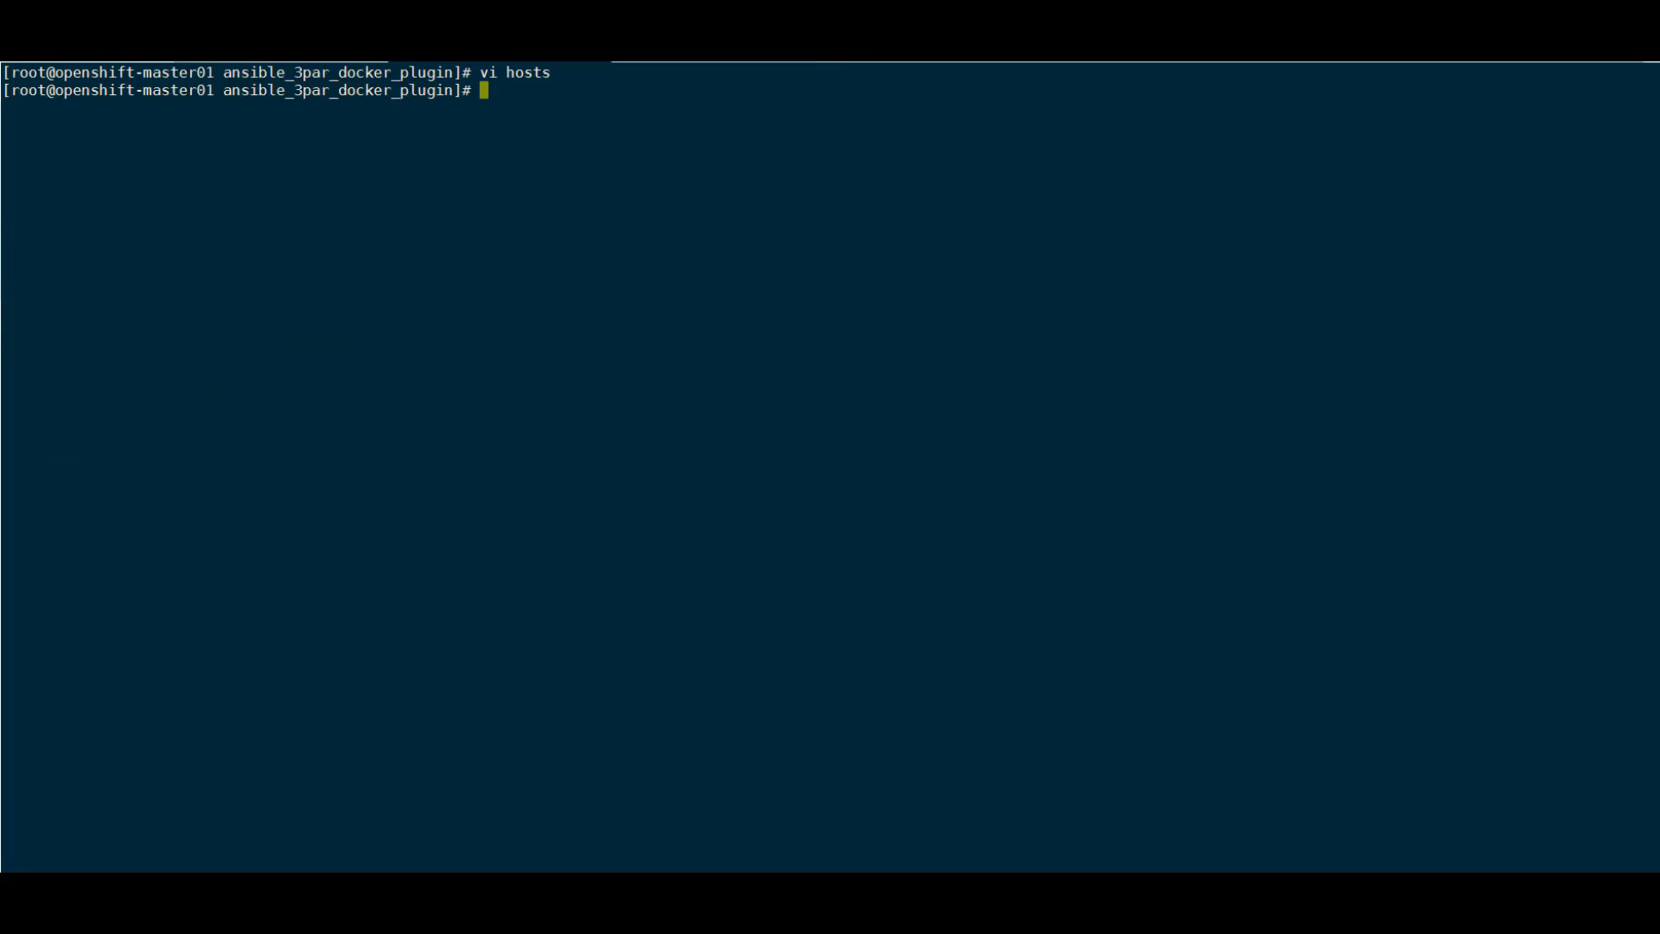
pyautogui.write('clear')
# - In properties/, copy the sample to plugin_configuration_properties.yml and open it in vi
pyautogui.press('Return')
pyautogui.write('cd ')
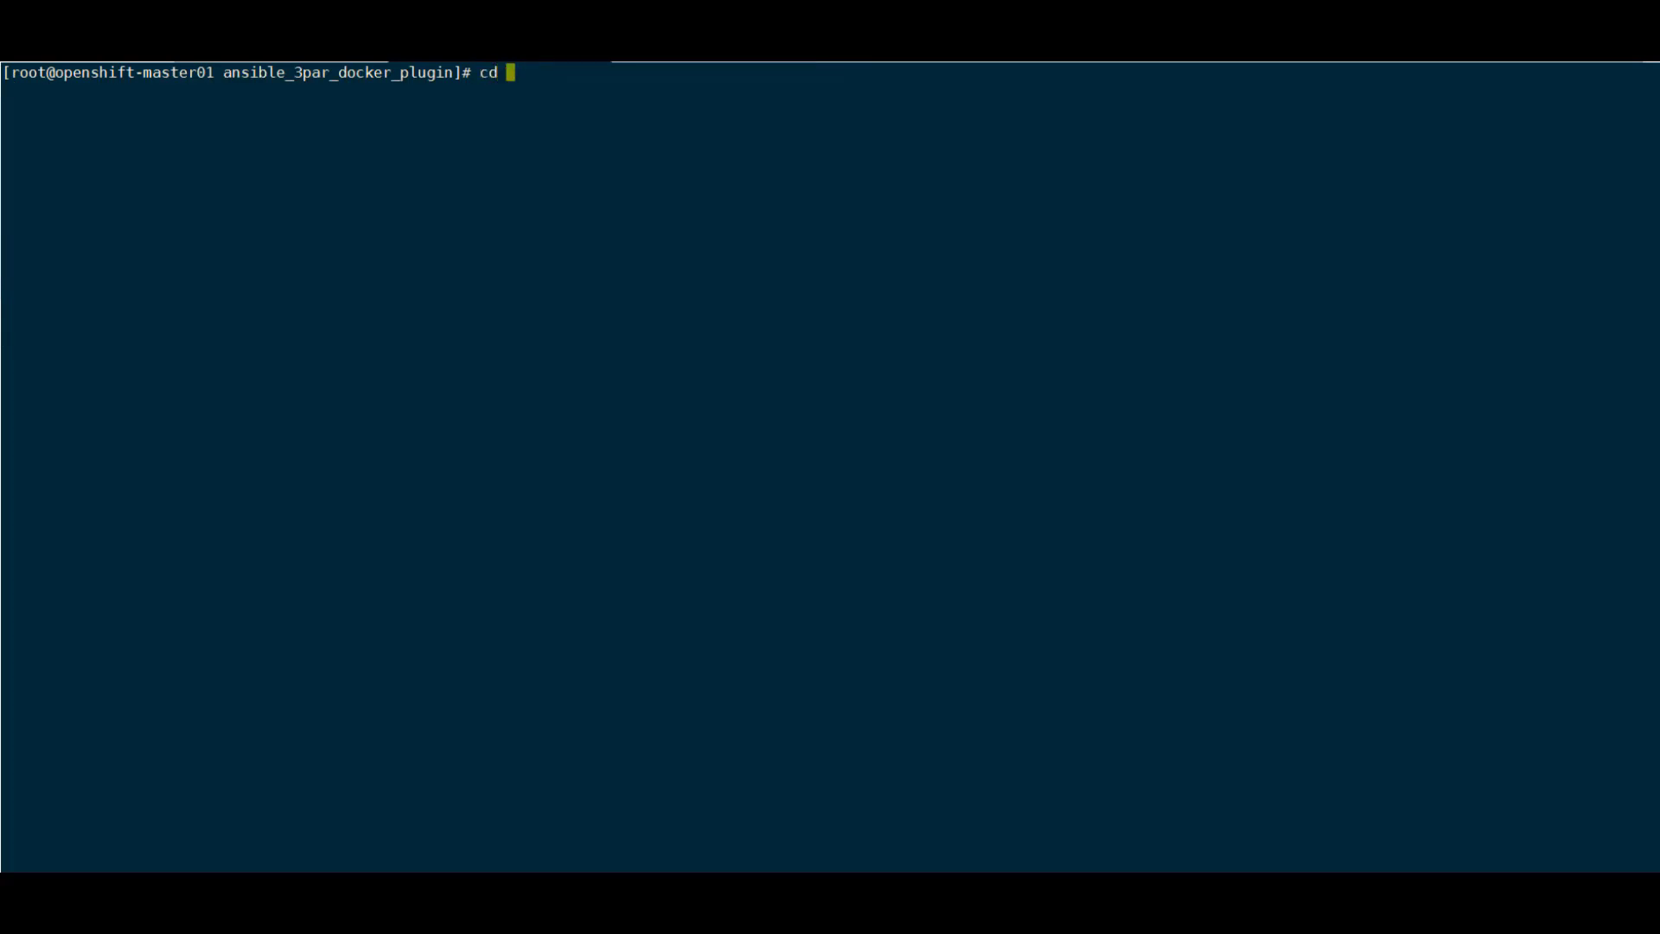
pyautogui.write('properties/')
pyautogui.press('Return')
pyautogui.write('cp ')
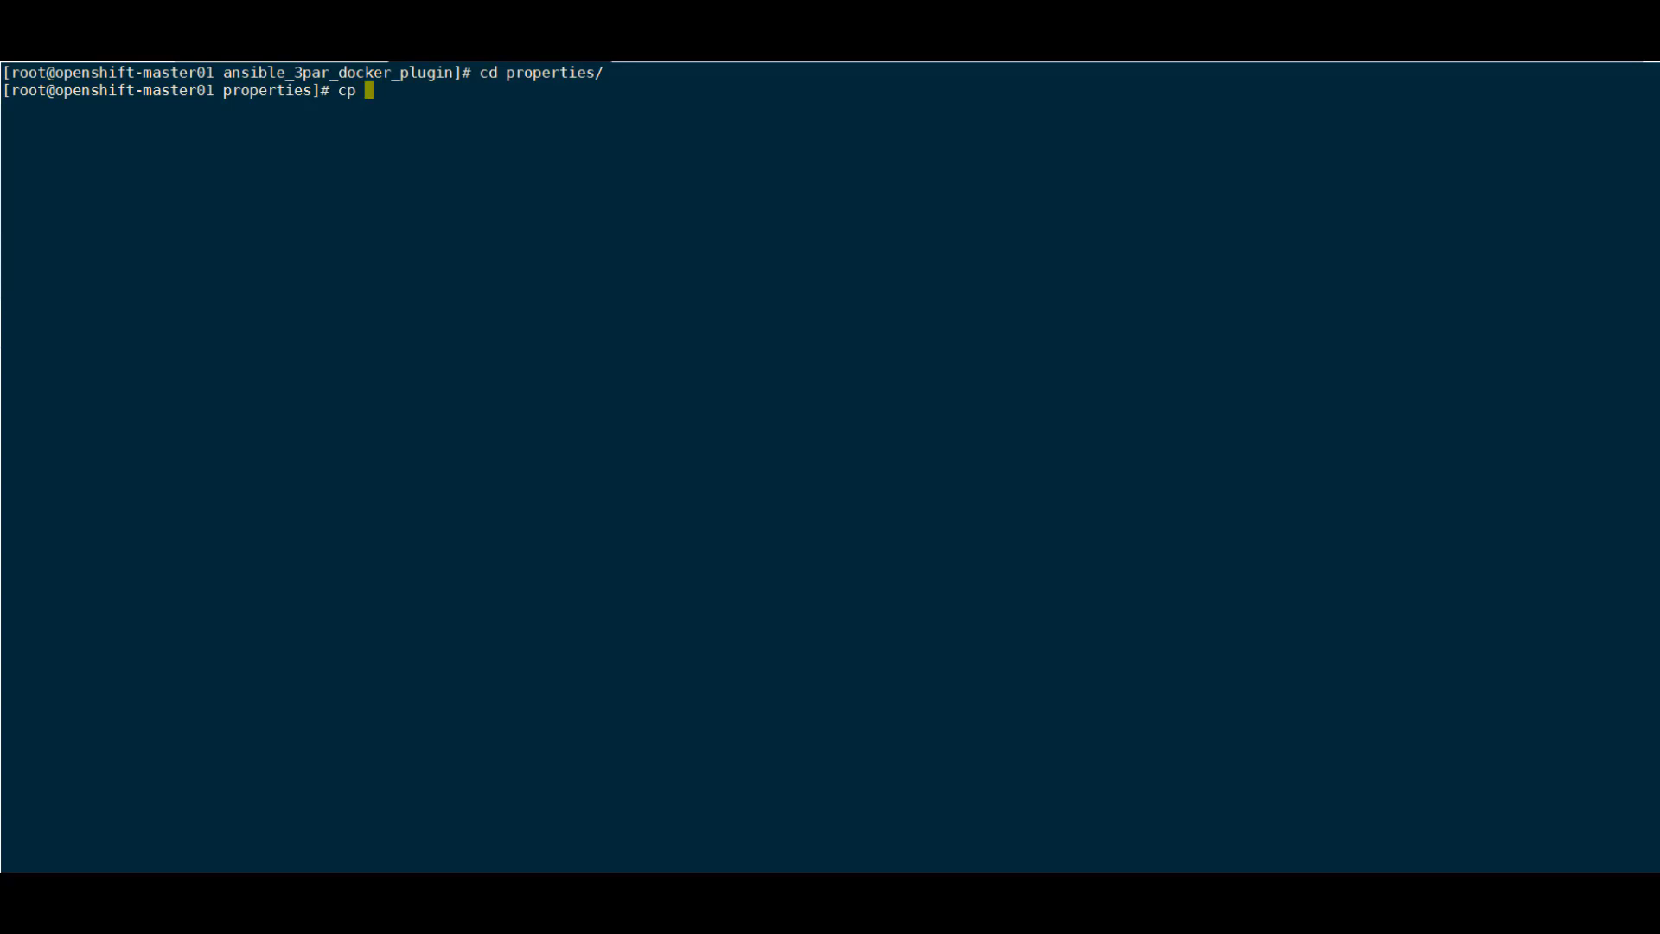
pyautogui.write('p')
pyautogui.press('Tab')
pyautogui.write('plugin_configuration_properties.yml')
pyautogui.press('Return')
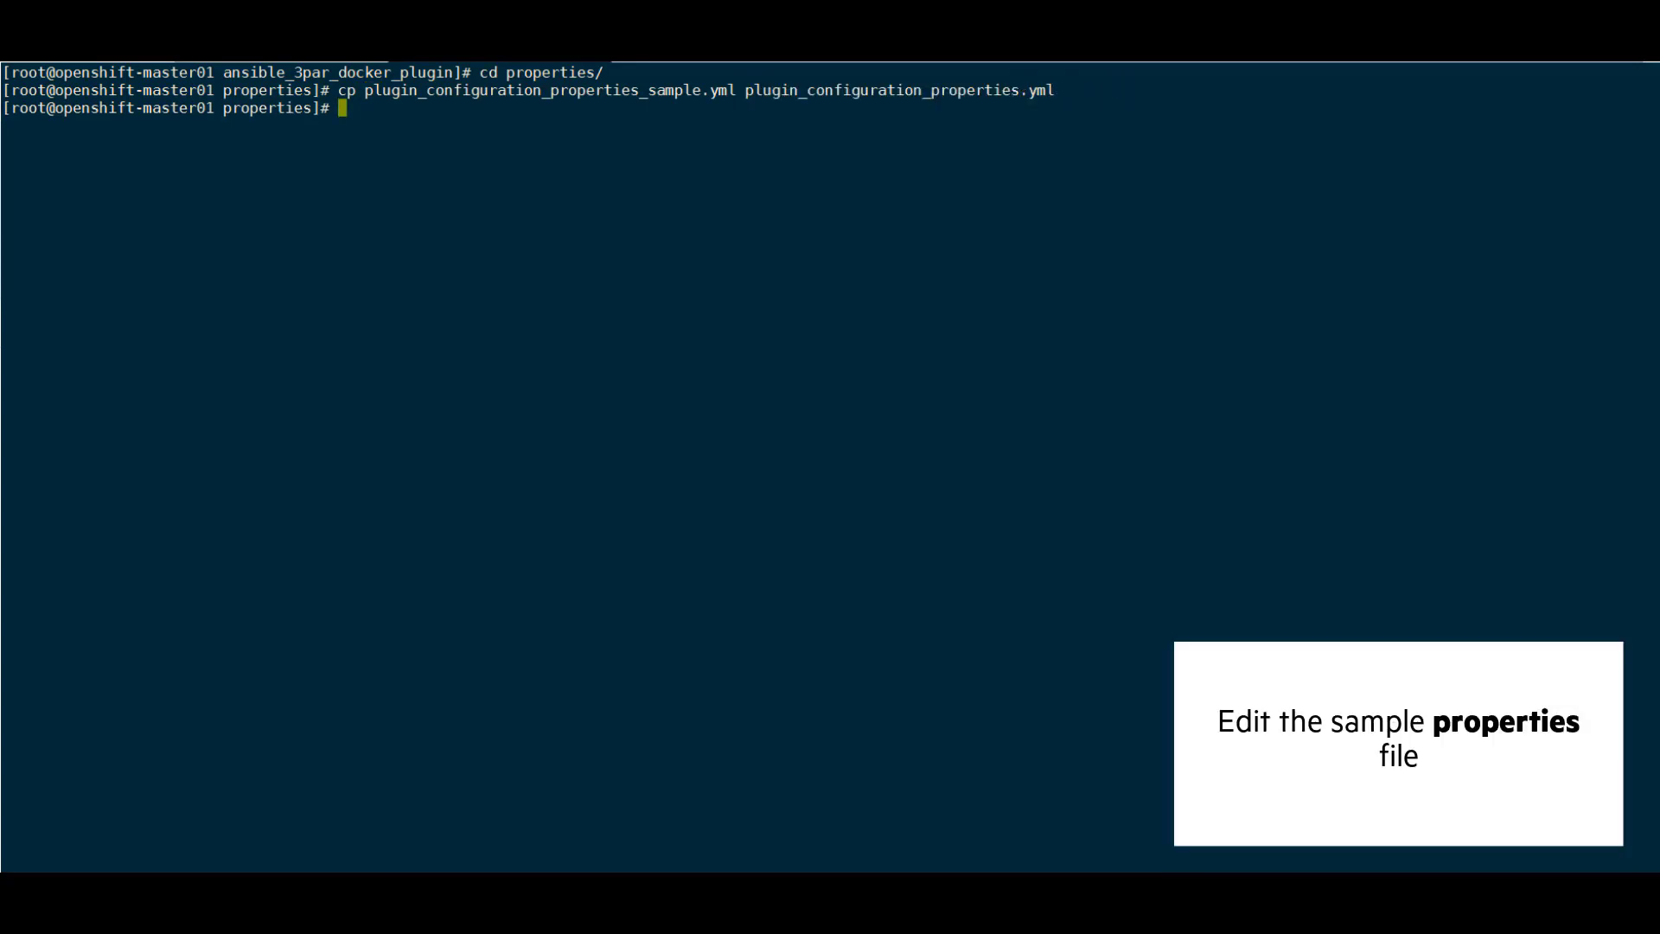
pyautogui.write('vi ')
pyautogui.write('plugin_configuration_properties.yml')
pyautogui.press('Return')
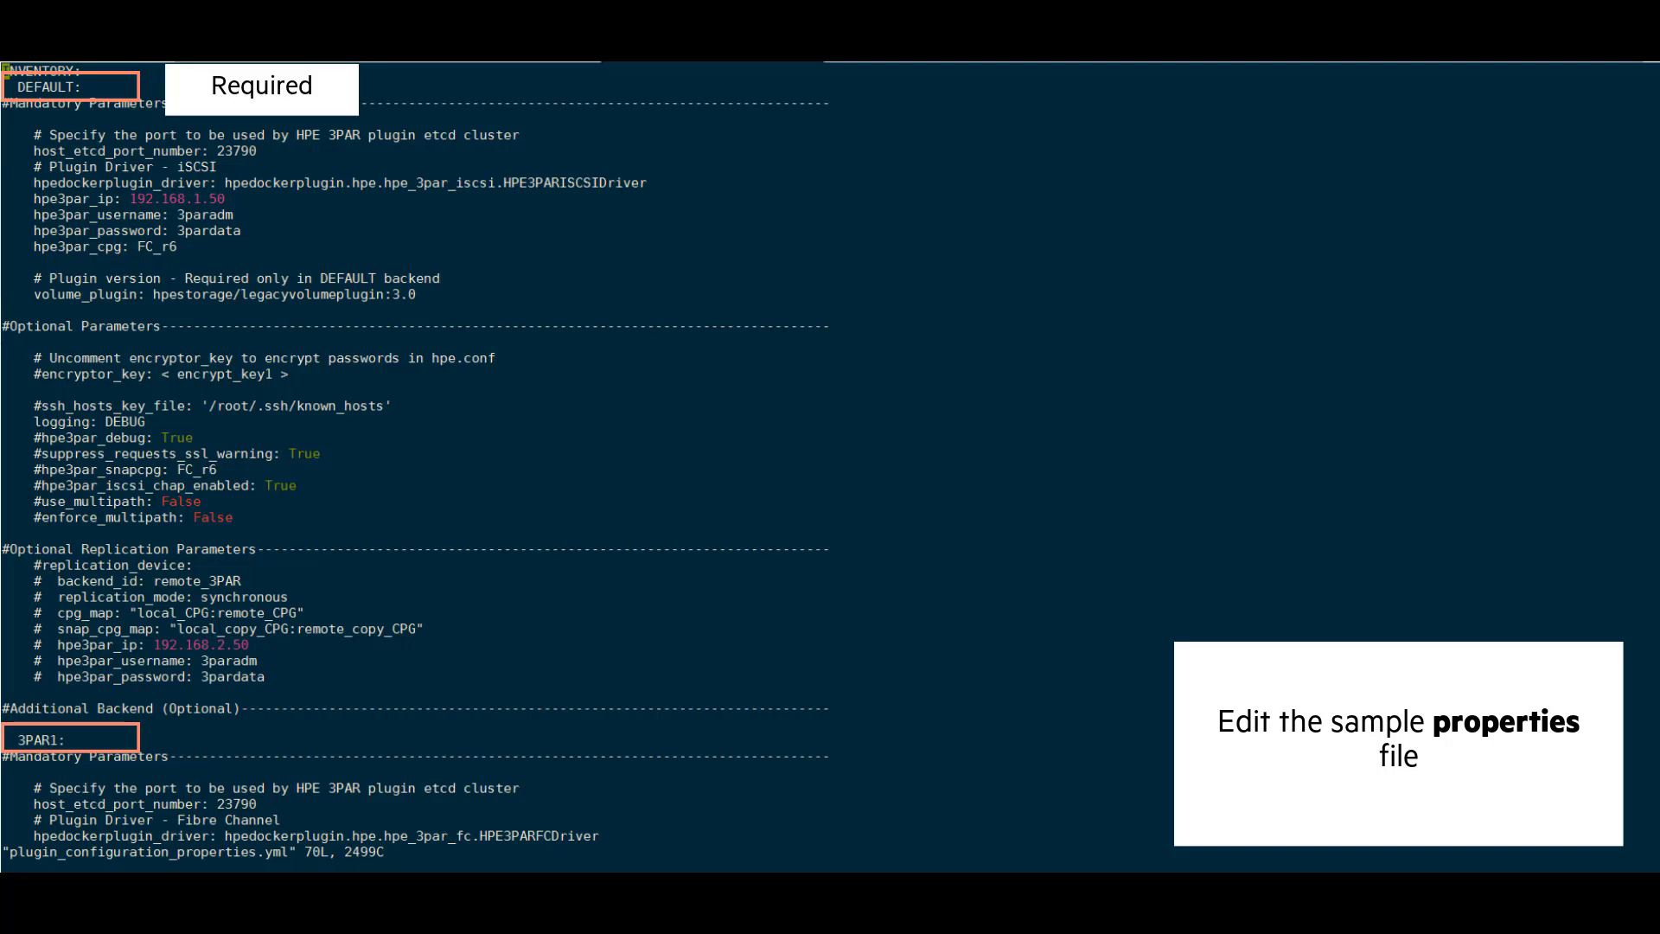
# - Browse the replication and Additional Backend sections, then return to the file top
pyautogui.press('Down')
pyautogui.press('Down')
pyautogui.press('Down')
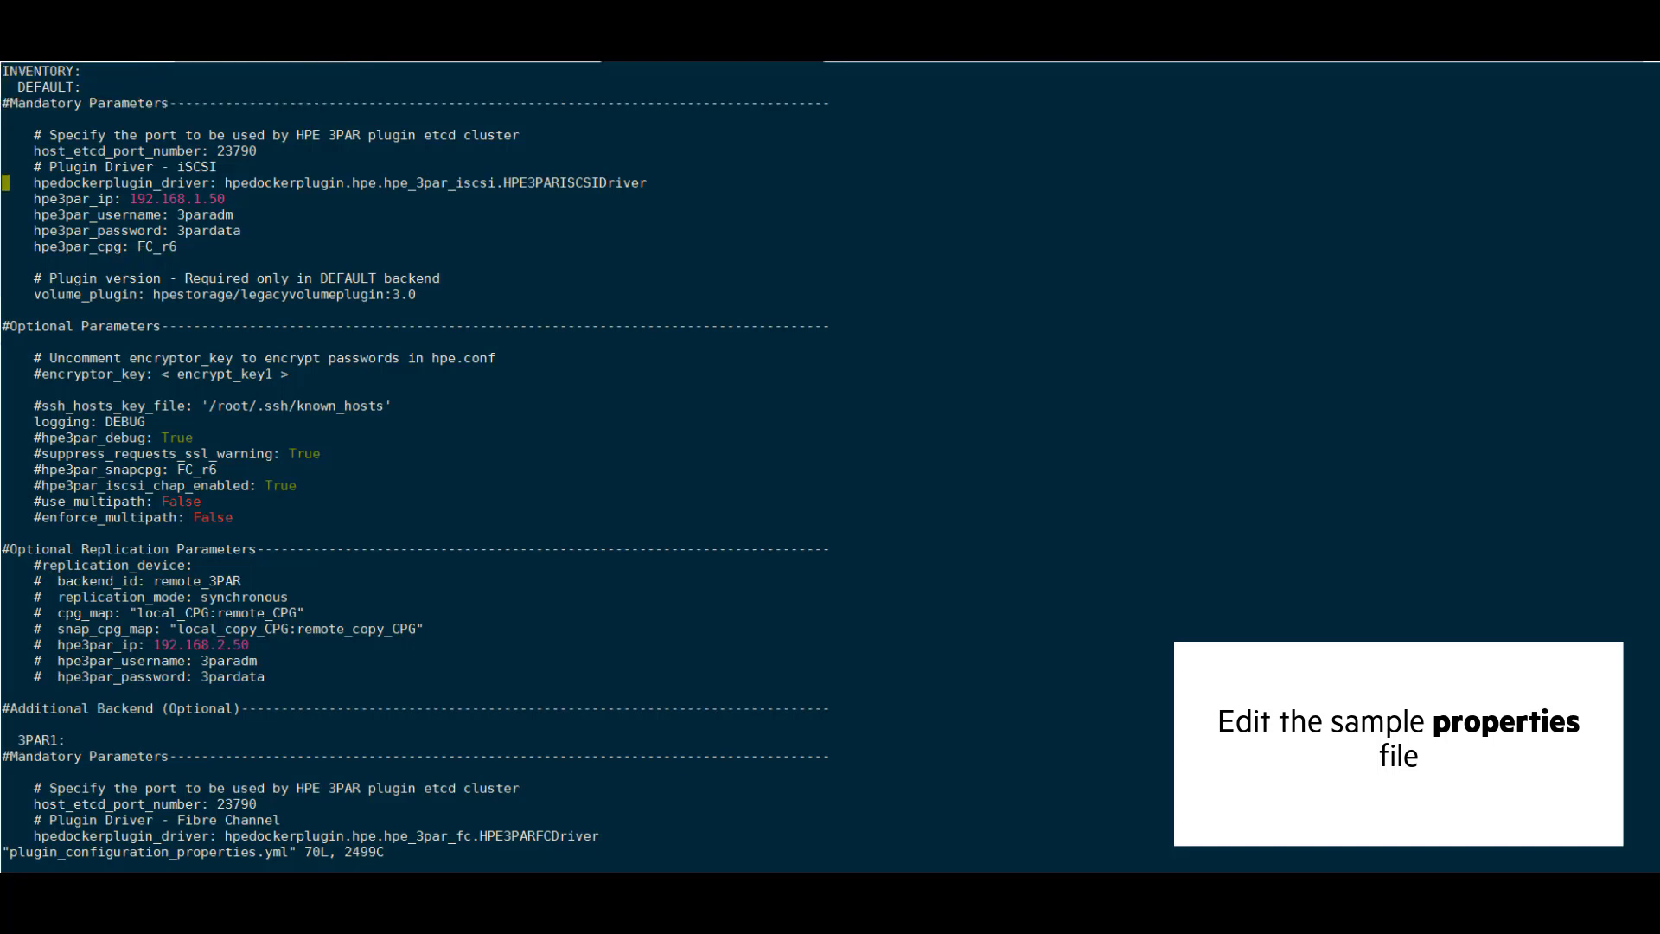
pyautogui.press('Down')
pyautogui.press('Down')
pyautogui.press('Down')
pyautogui.press('Down')
pyautogui.press('Down')
pyautogui.press('Down')
pyautogui.press('Down')
pyautogui.press('Down')
pyautogui.press('Down')
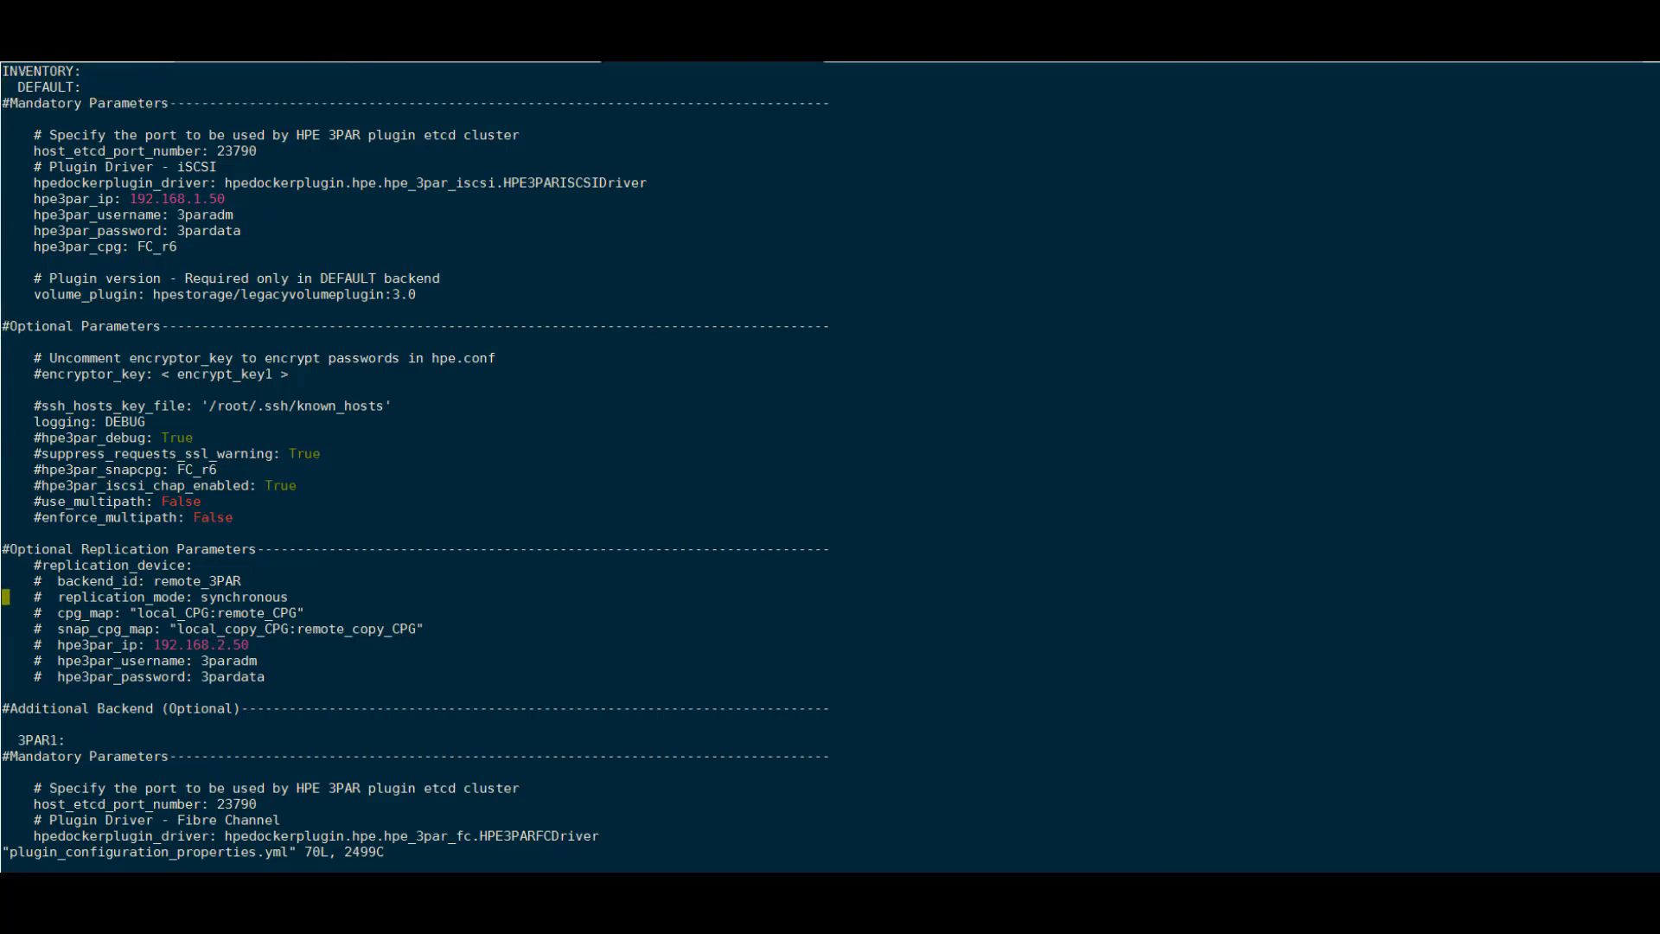
pyautogui.press('Down')
pyautogui.press('Down')
pyautogui.press('Down')
pyautogui.press('Down')
pyautogui.press('Down')
pyautogui.press('Down')
pyautogui.press('Down')
pyautogui.press('Down')
pyautogui.press('Down')
pyautogui.press('Down')
pyautogui.press('Down')
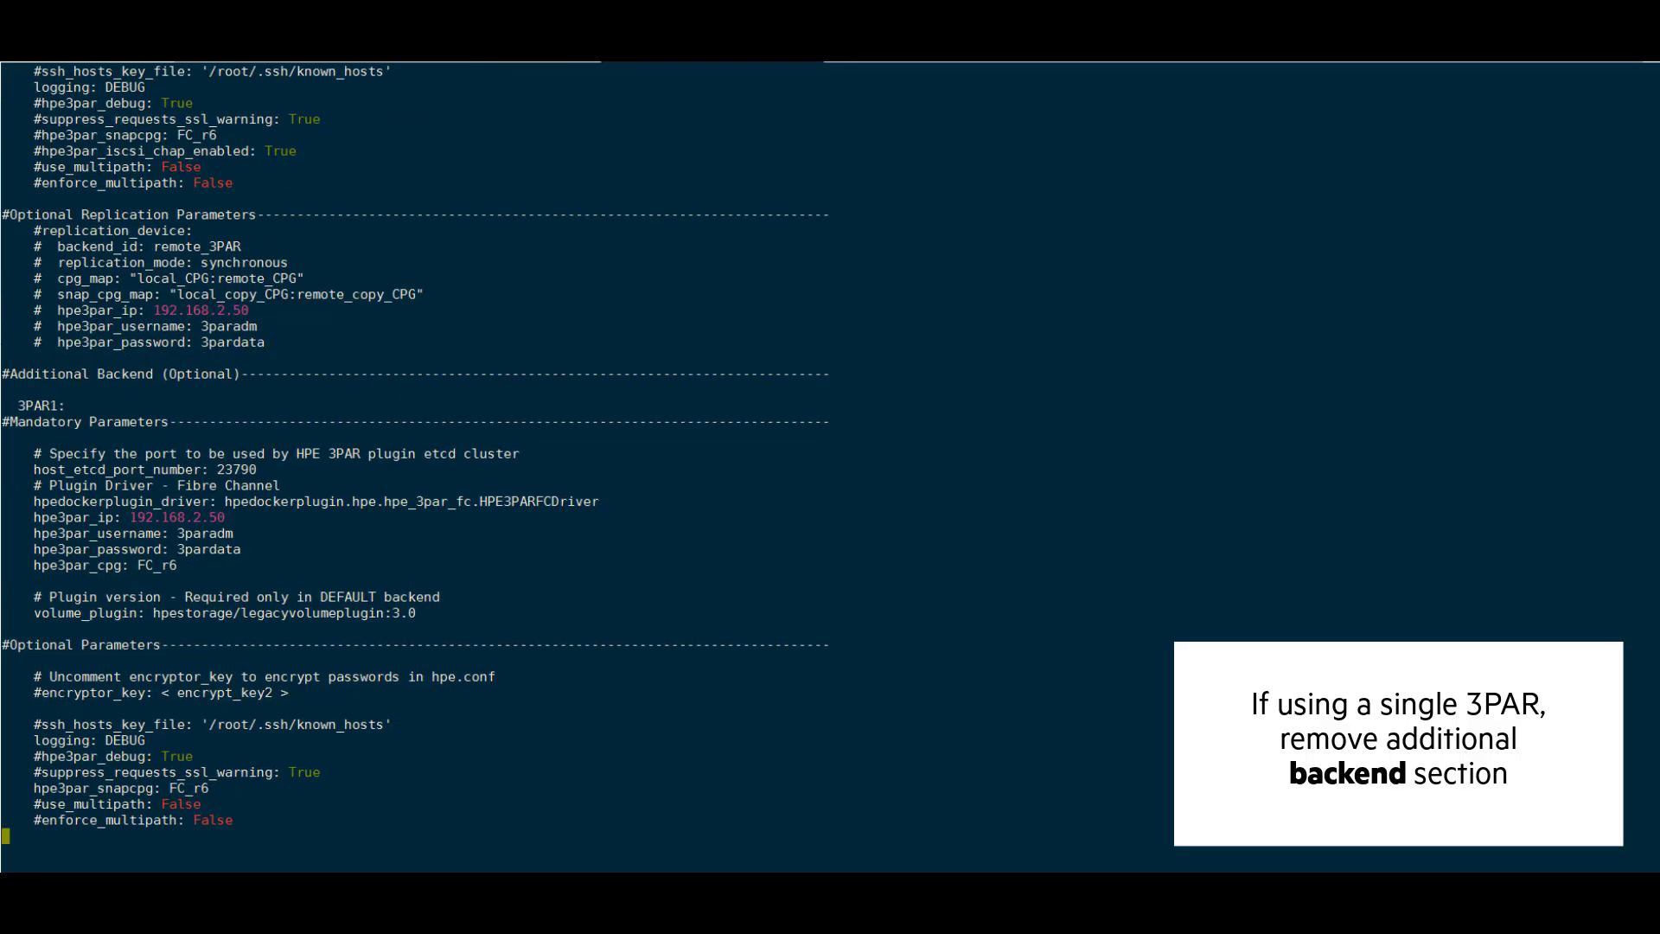
pyautogui.press('Up')
pyautogui.press('Up')
pyautogui.press('Up')
pyautogui.press('Up')
pyautogui.press('Up')
pyautogui.press('Up')
pyautogui.press('Up')
pyautogui.press('Up')
pyautogui.press('Up')
pyautogui.write('udG')
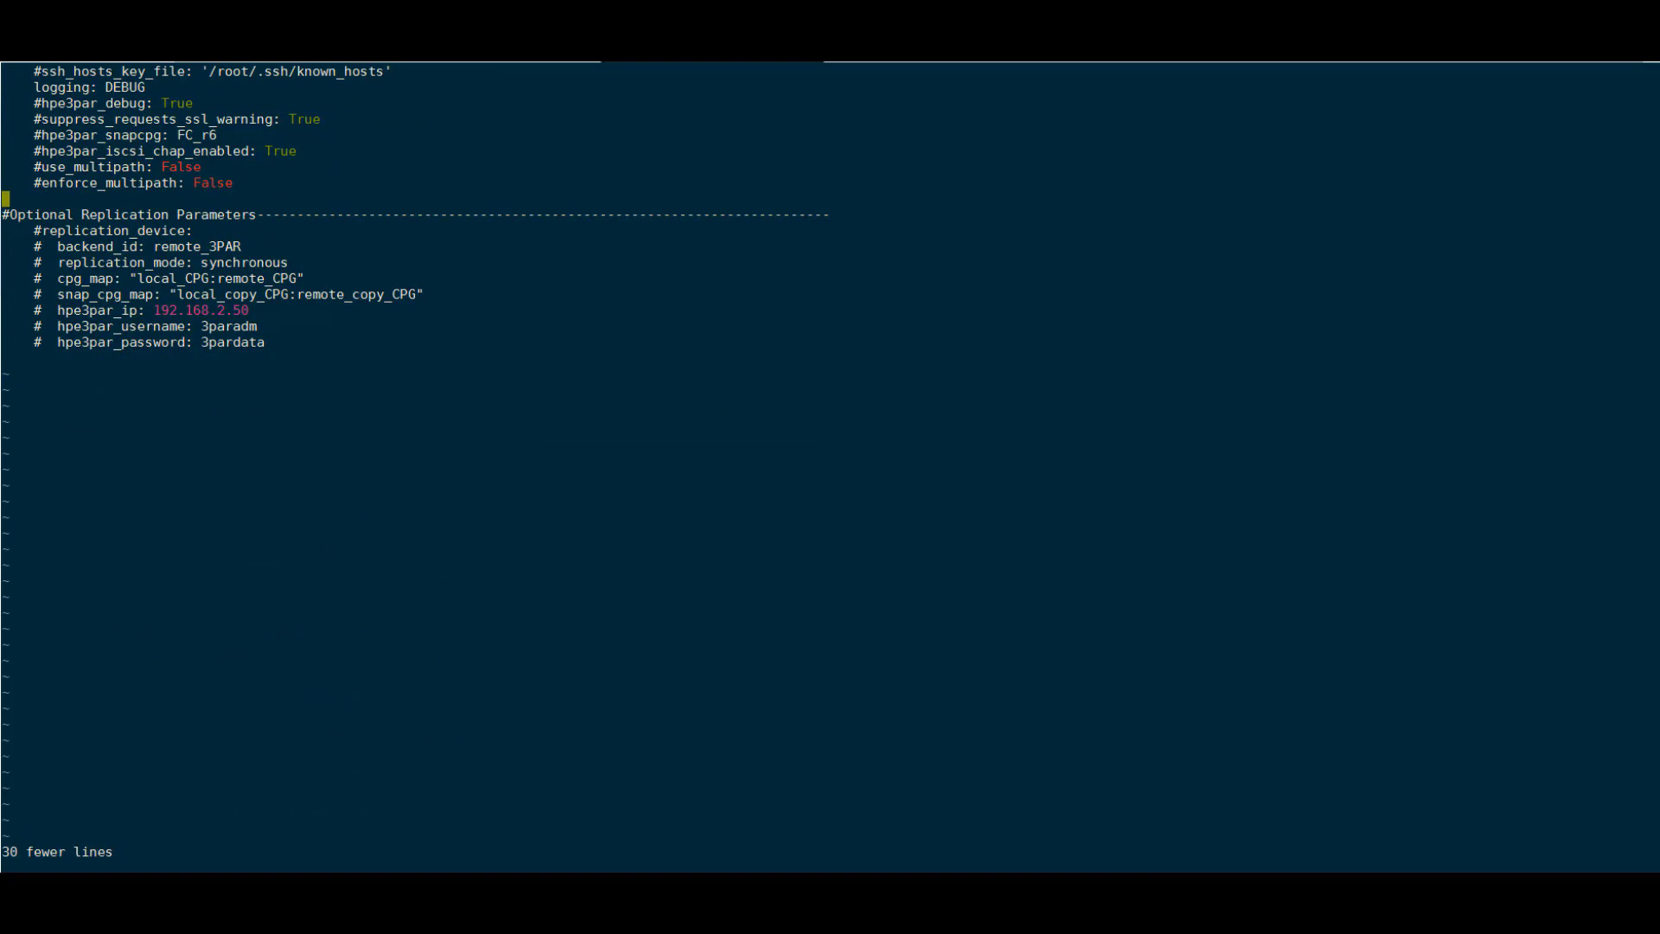
pyautogui.press('Up')
pyautogui.press('Up')
pyautogui.press('Up')
pyautogui.press('Up')
pyautogui.press('Up')
pyautogui.press('Up')
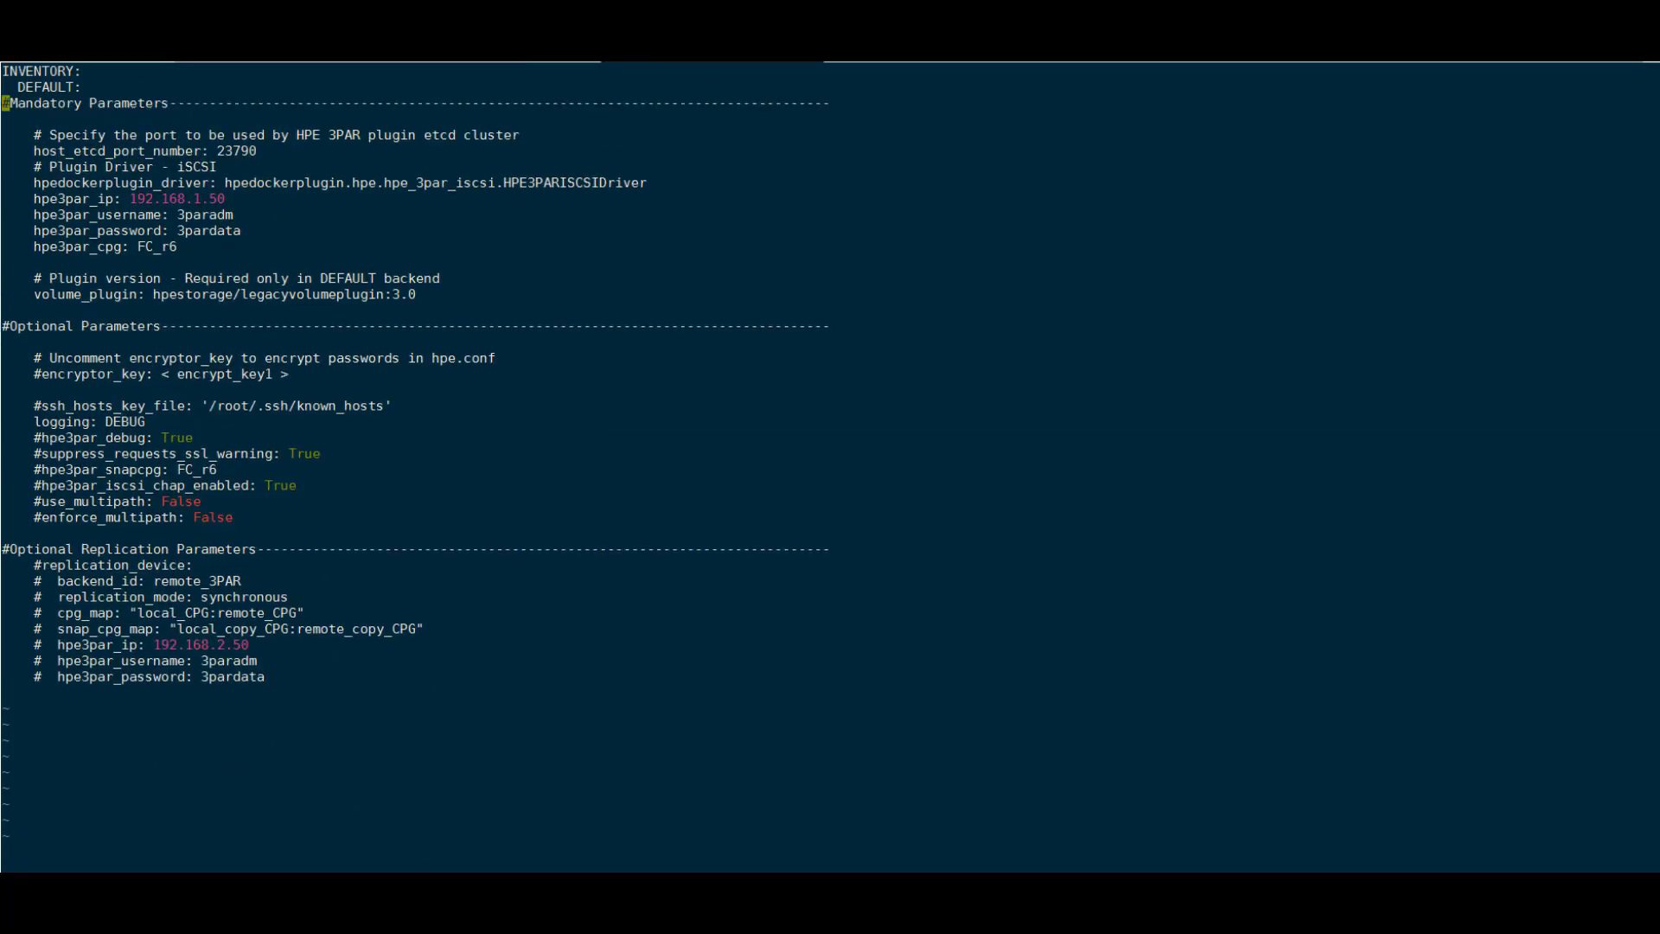
# - Replace the DEFAULT backend's 3PAR IP and review the username, password and CPG FC_r6 lines
pyautogui.press('Down')
pyautogui.press('Down')
pyautogui.press('Down')
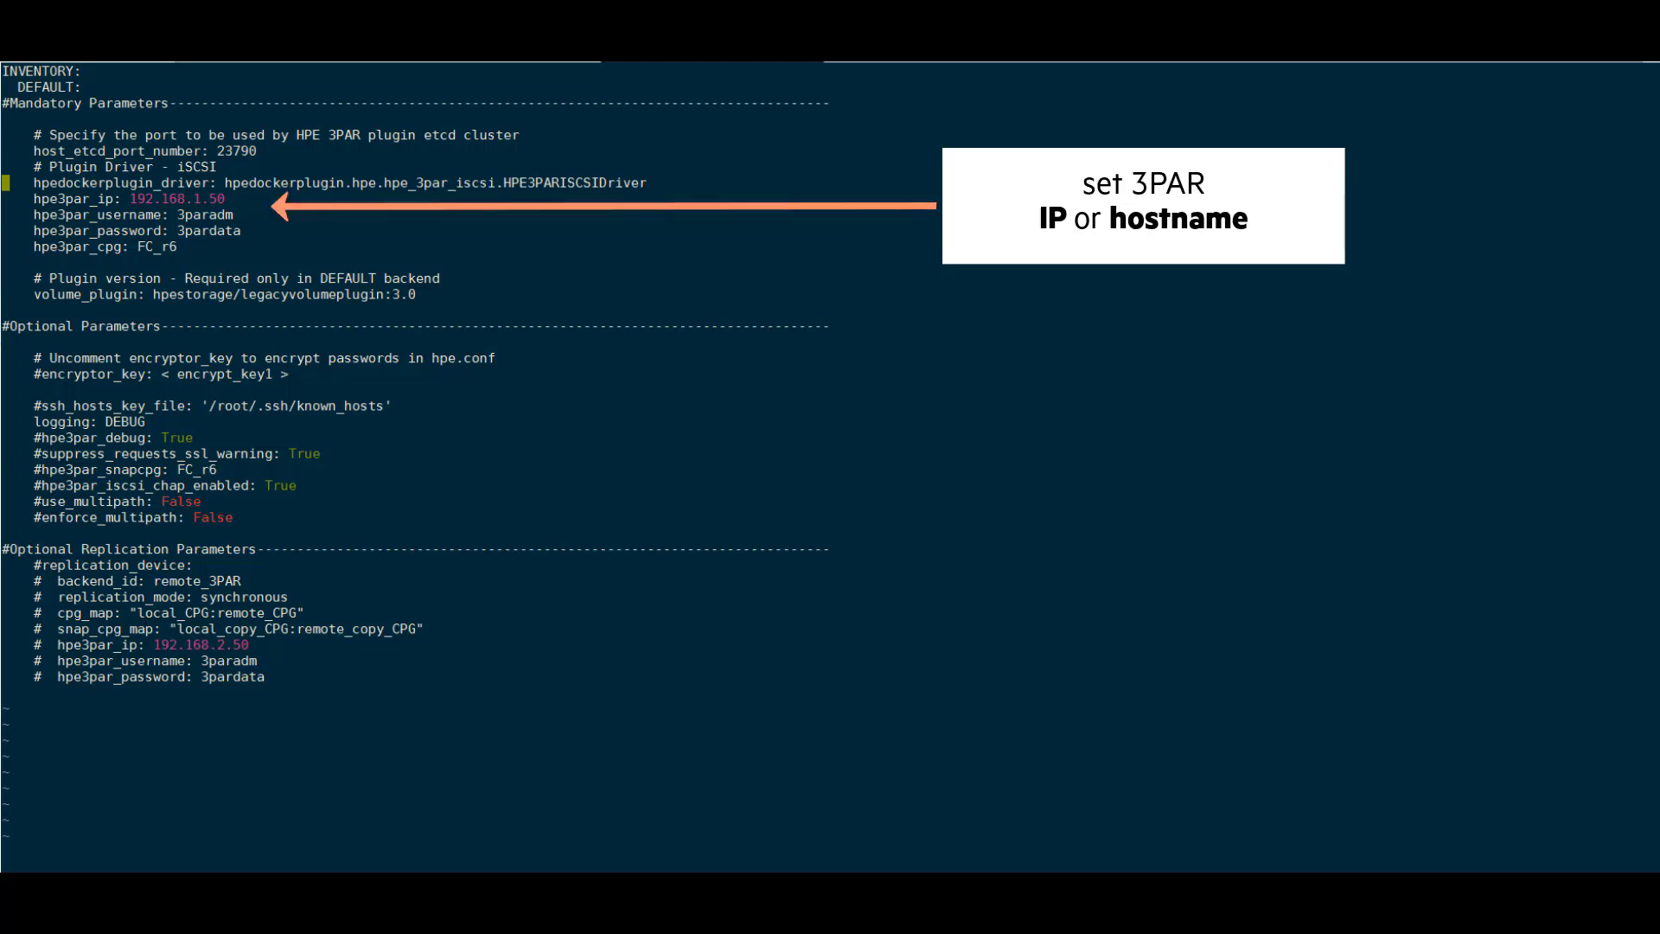
pyautogui.press('Down')
pyautogui.press('Down')
pyautogui.press('w')
pyautogui.press('w')
pyautogui.press('w')
pyautogui.press('Left')
pyautogui.hotkey('shift', 'c')
pyautogui.write('10.')
pyautogui.write('10.1.150')
pyautogui.press('Escape')
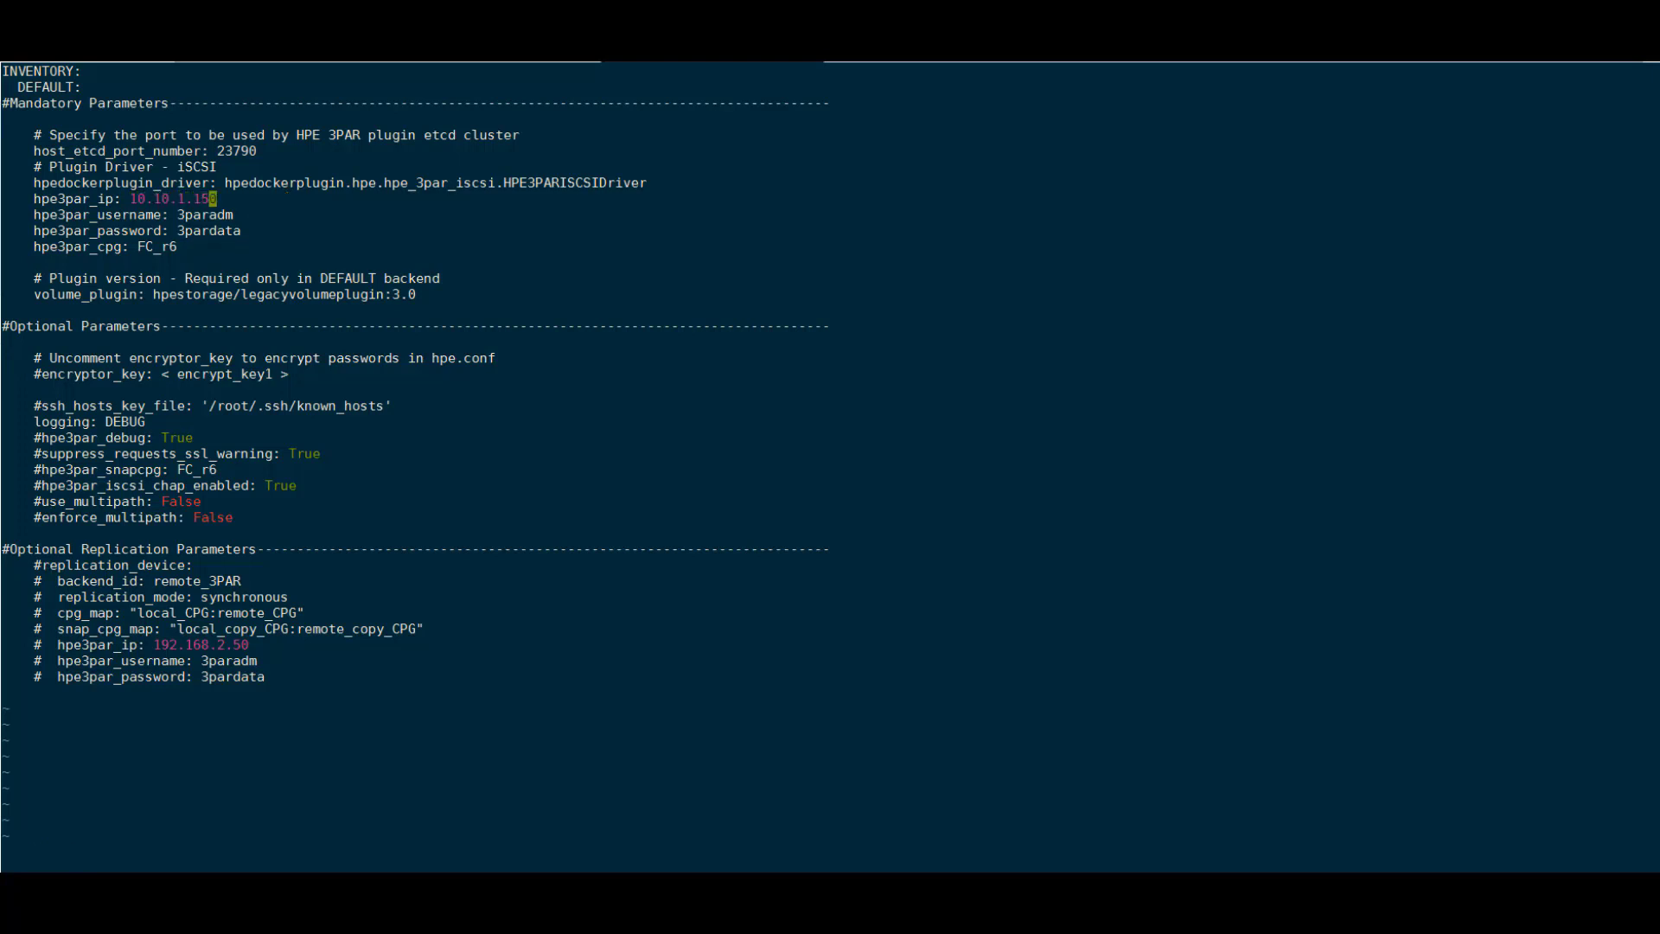
pyautogui.press('Down')
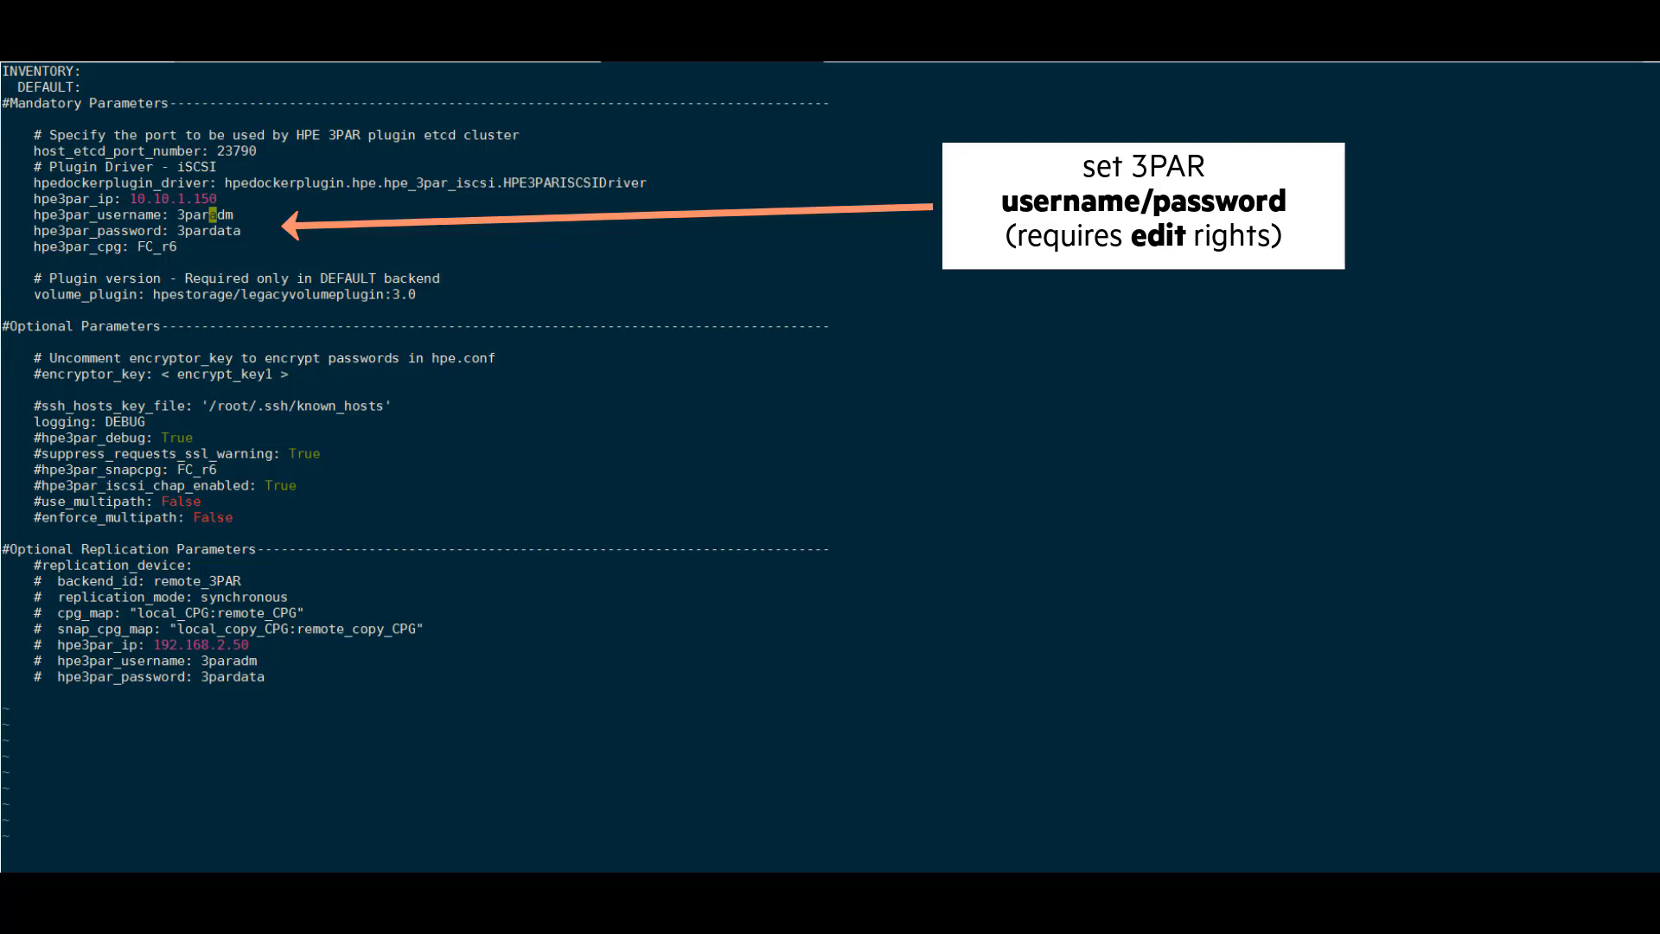
pyautogui.press('Down')
pyautogui.press('Down')
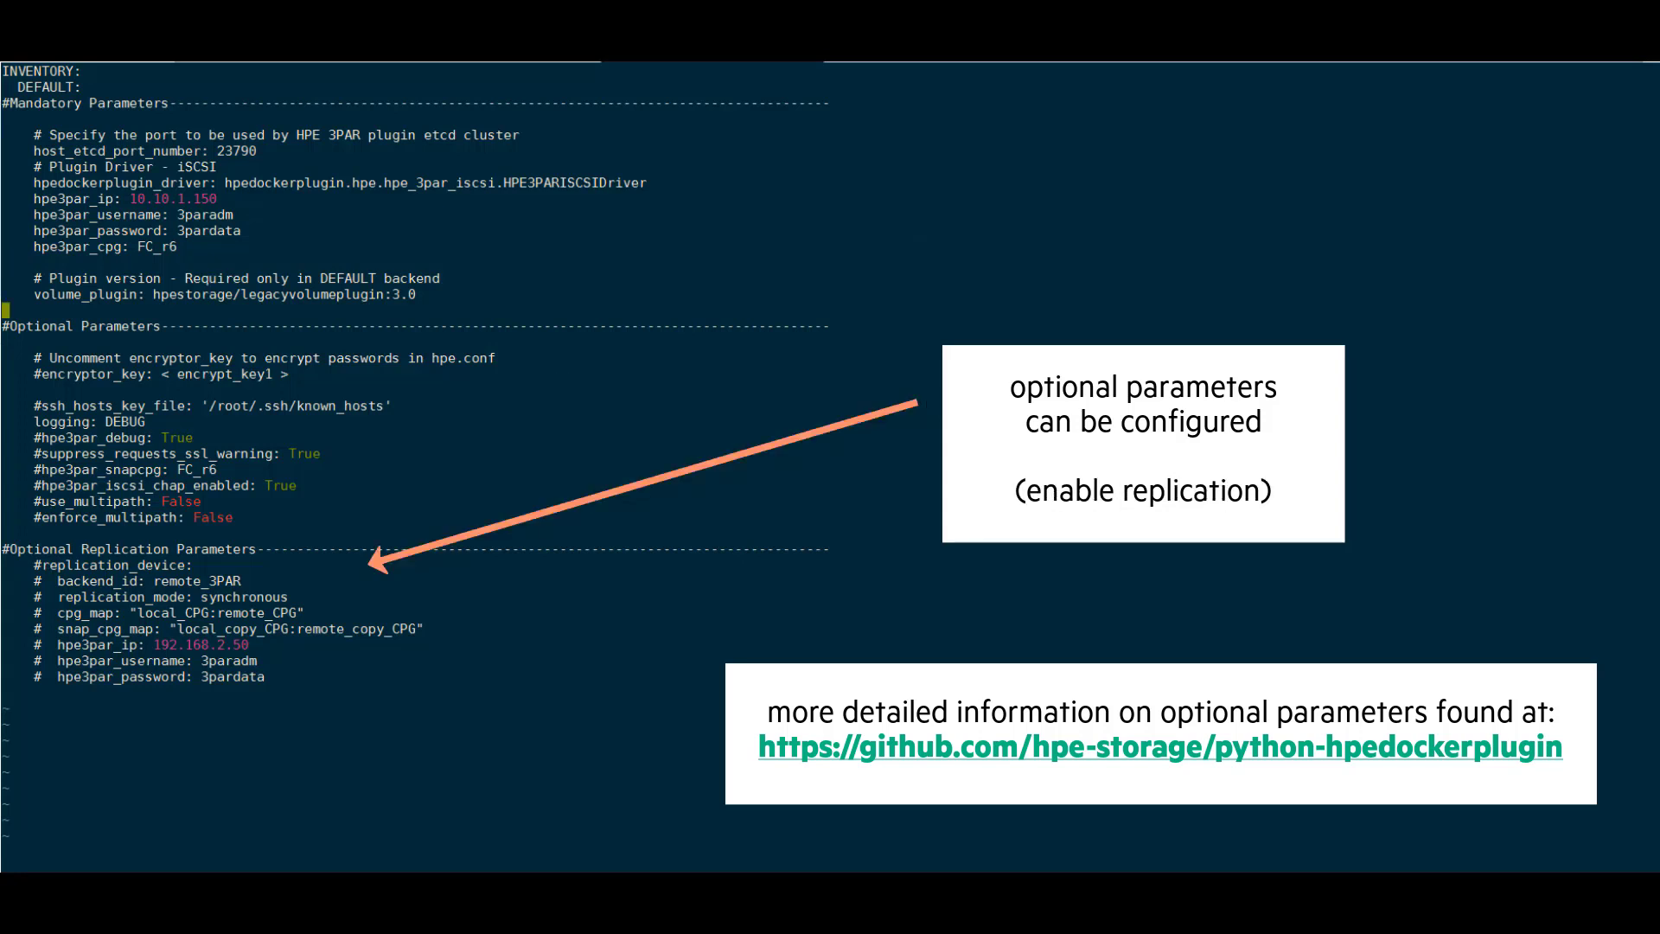
pyautogui.press('Down')
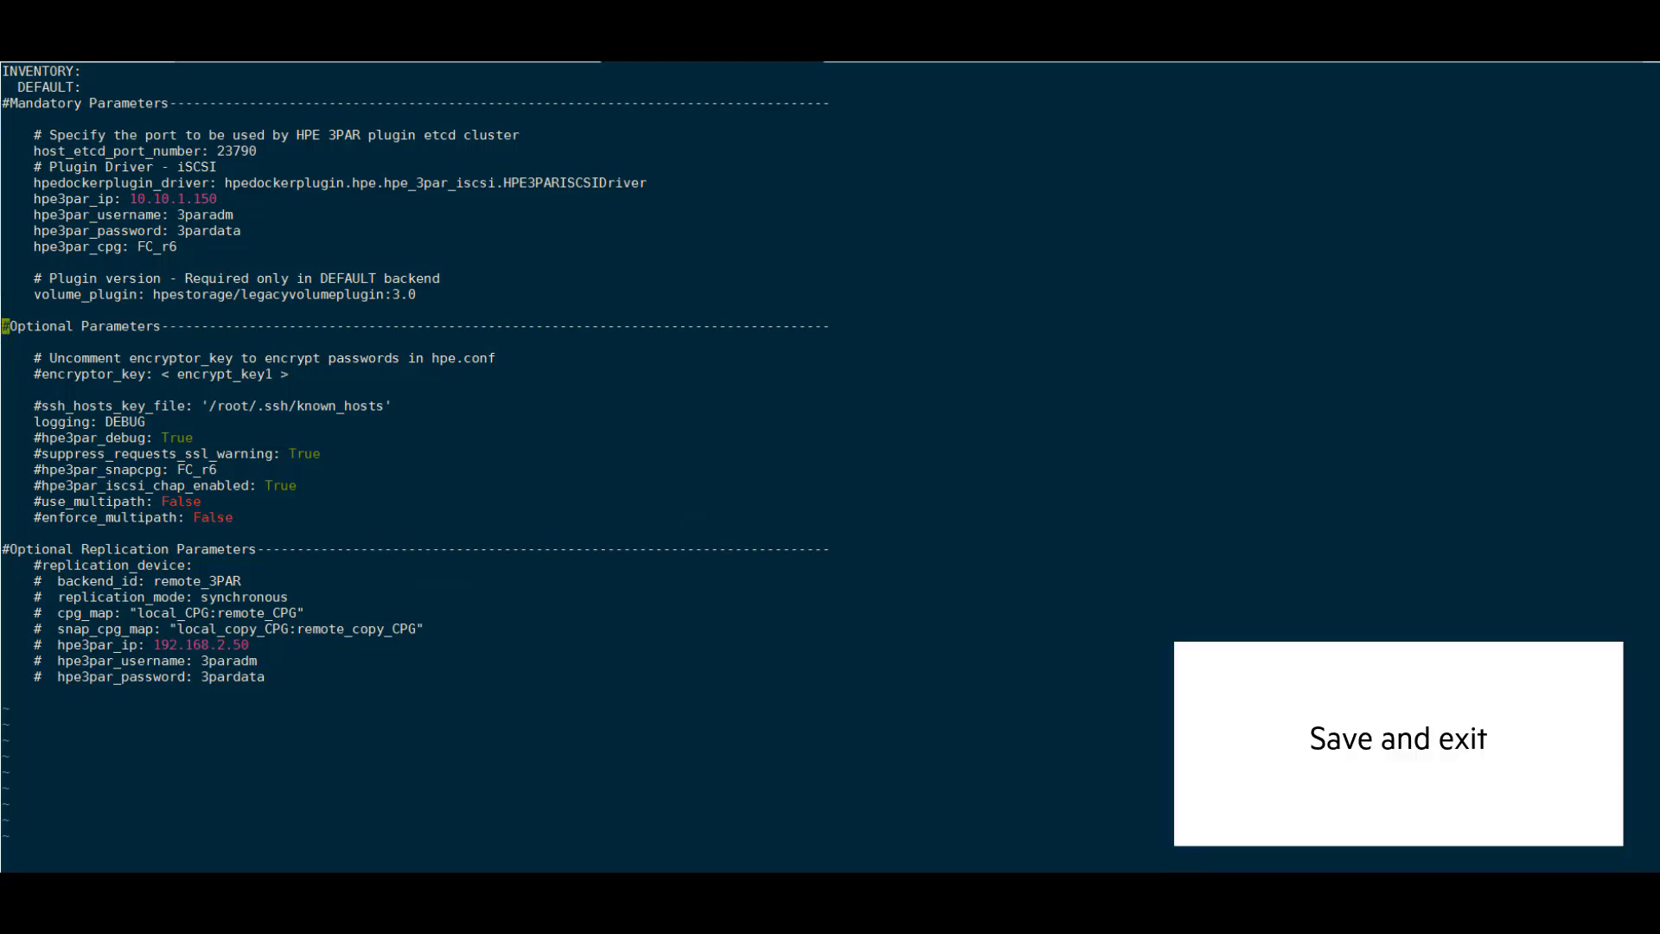
pyautogui.write(':wq')
# - Save the config, list the plugin folder, and run ansible-playbook -i hosts install_hpe_3par_volume_driver.yml
pyautogui.press('Return')
pyautogui.write('cd ..')
pyautogui.press('Return')
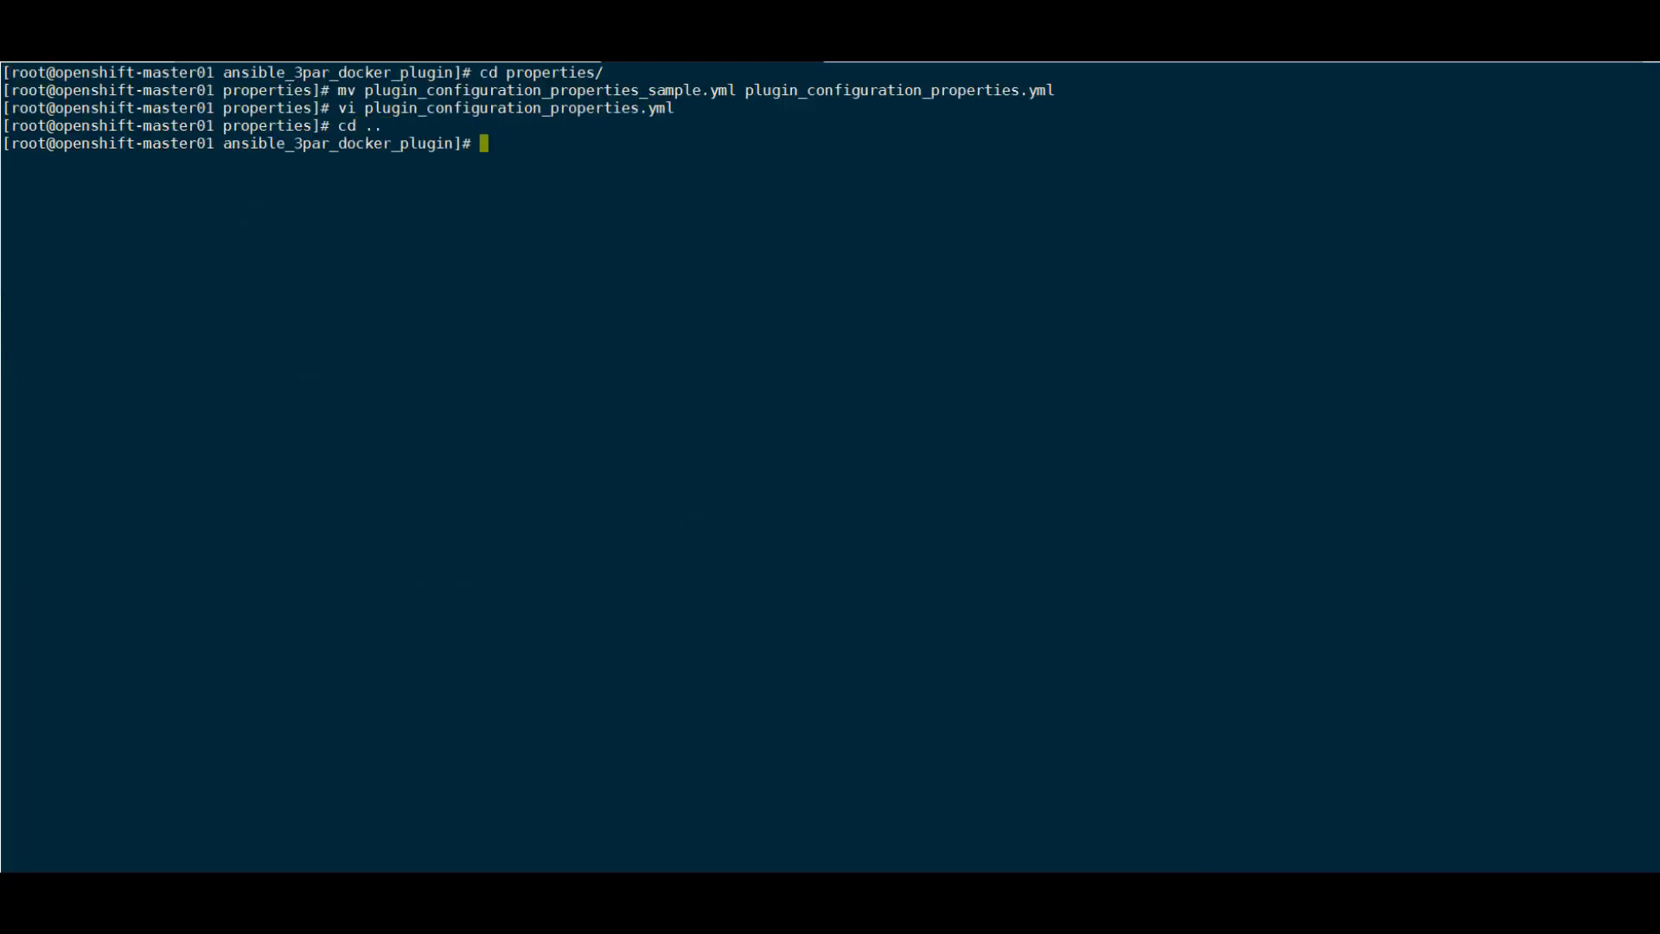
pyautogui.write('clear')
pyautogui.press('Return')
pyautogui.write('ls -la')
pyautogui.press('Return')
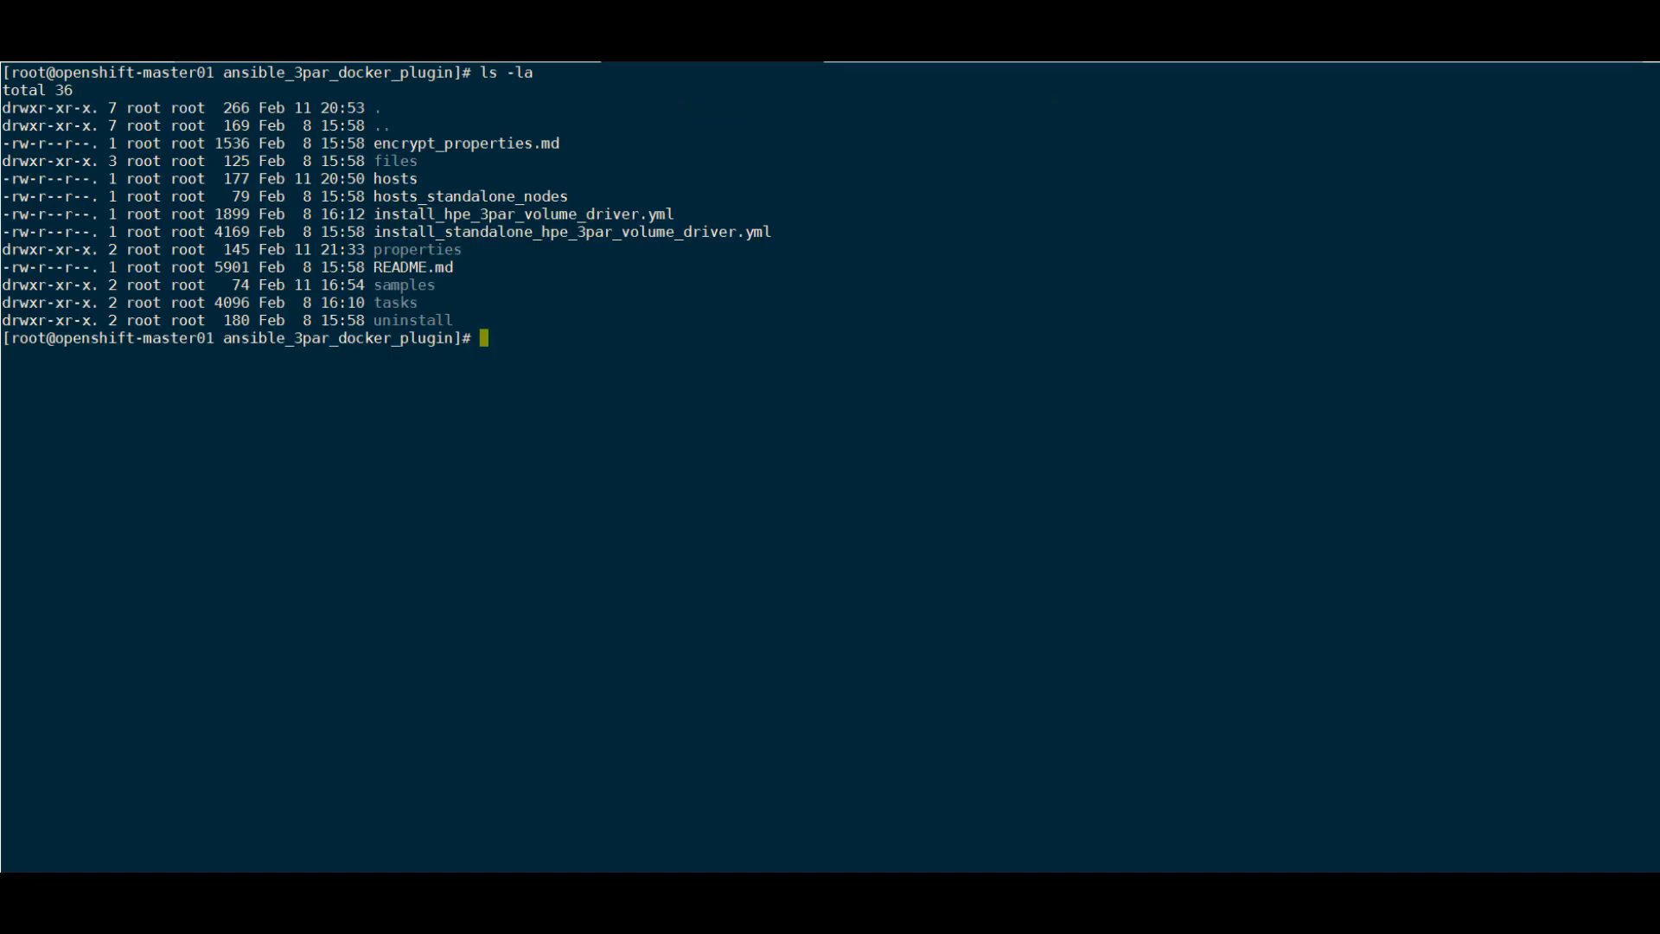
pyautogui.write('ansible-')
pyautogui.write('playbook')
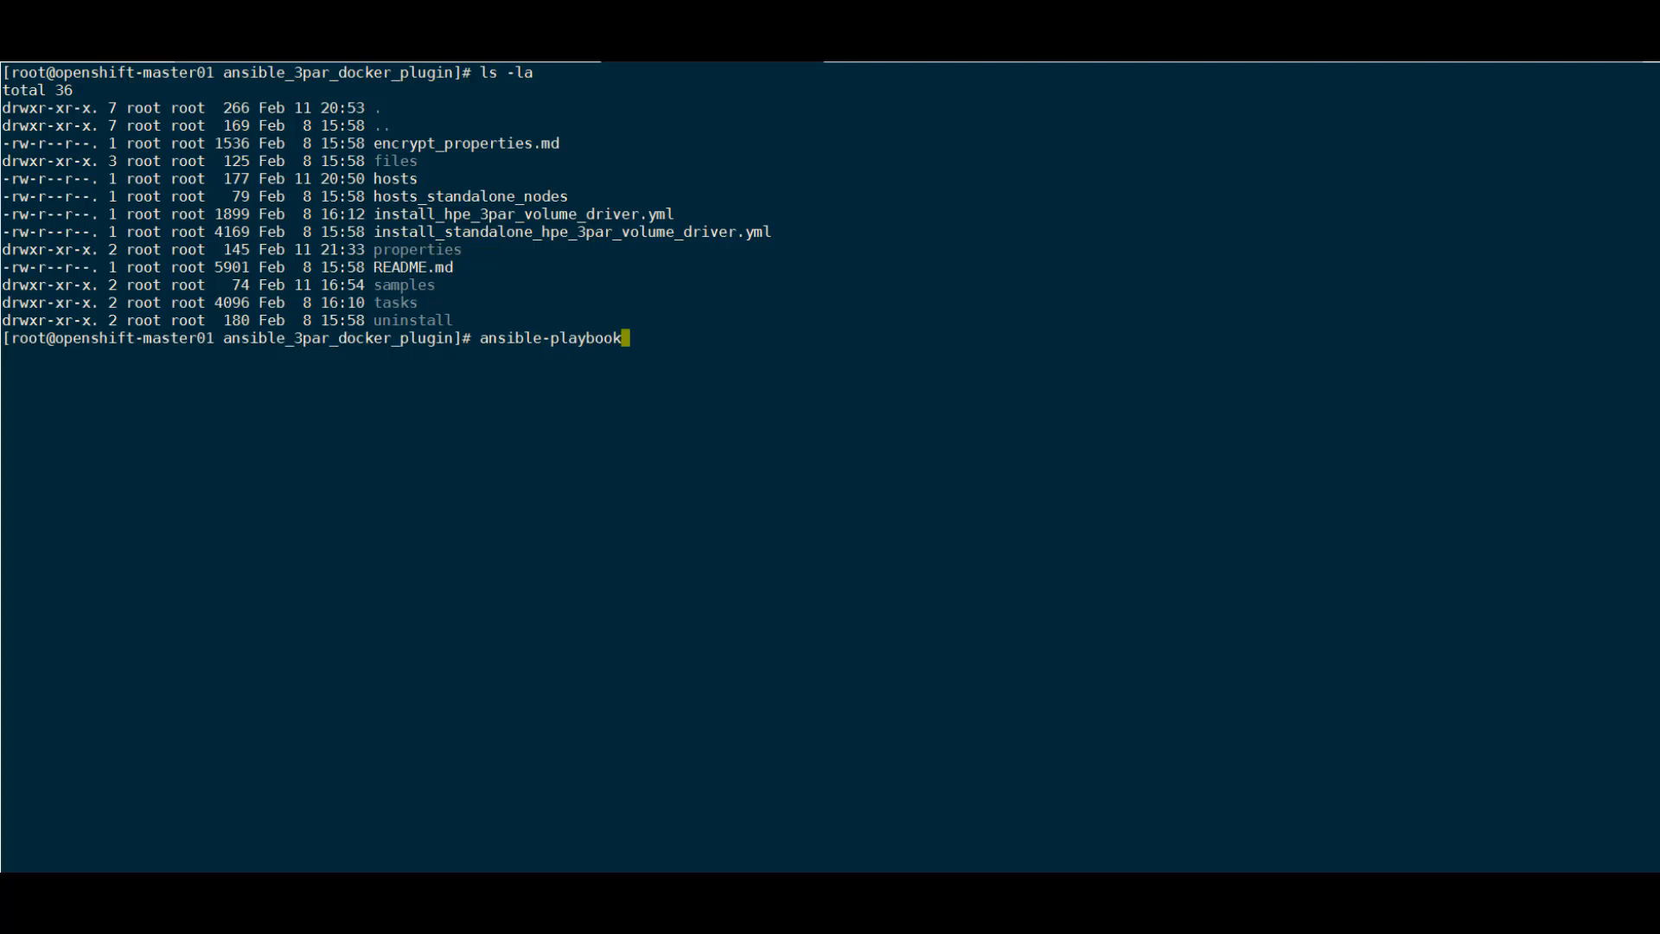
pyautogui.write(' -i hosts')
pyautogui.write(' install_h')
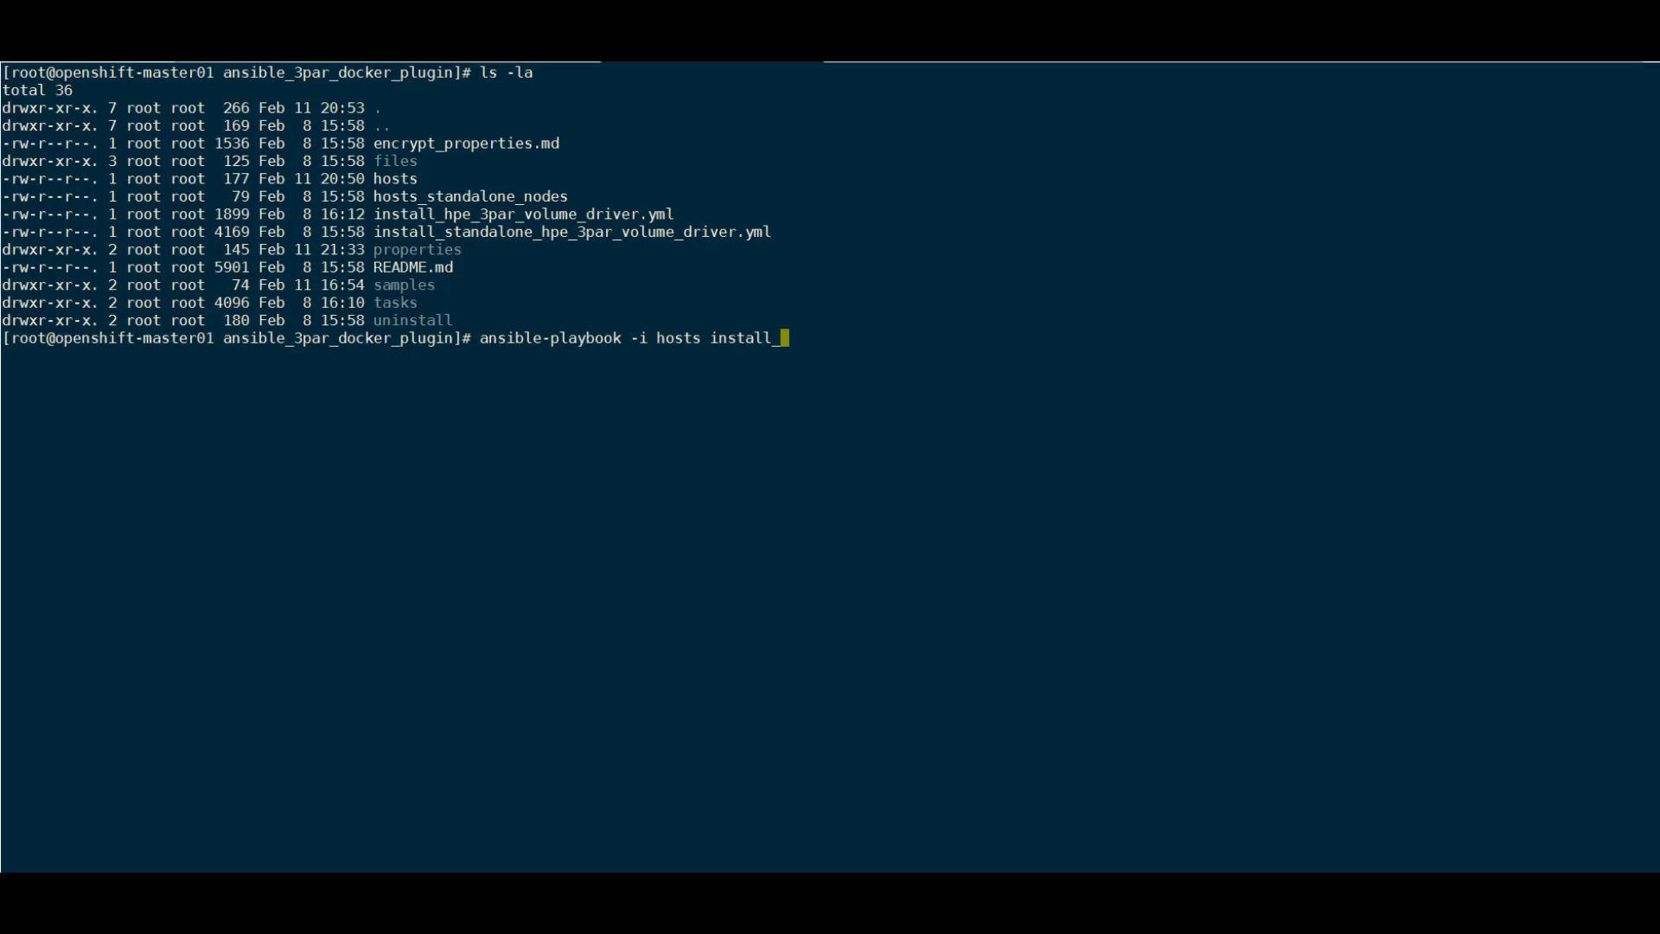
pyautogui.press('Tab')
pyautogui.press('Return')
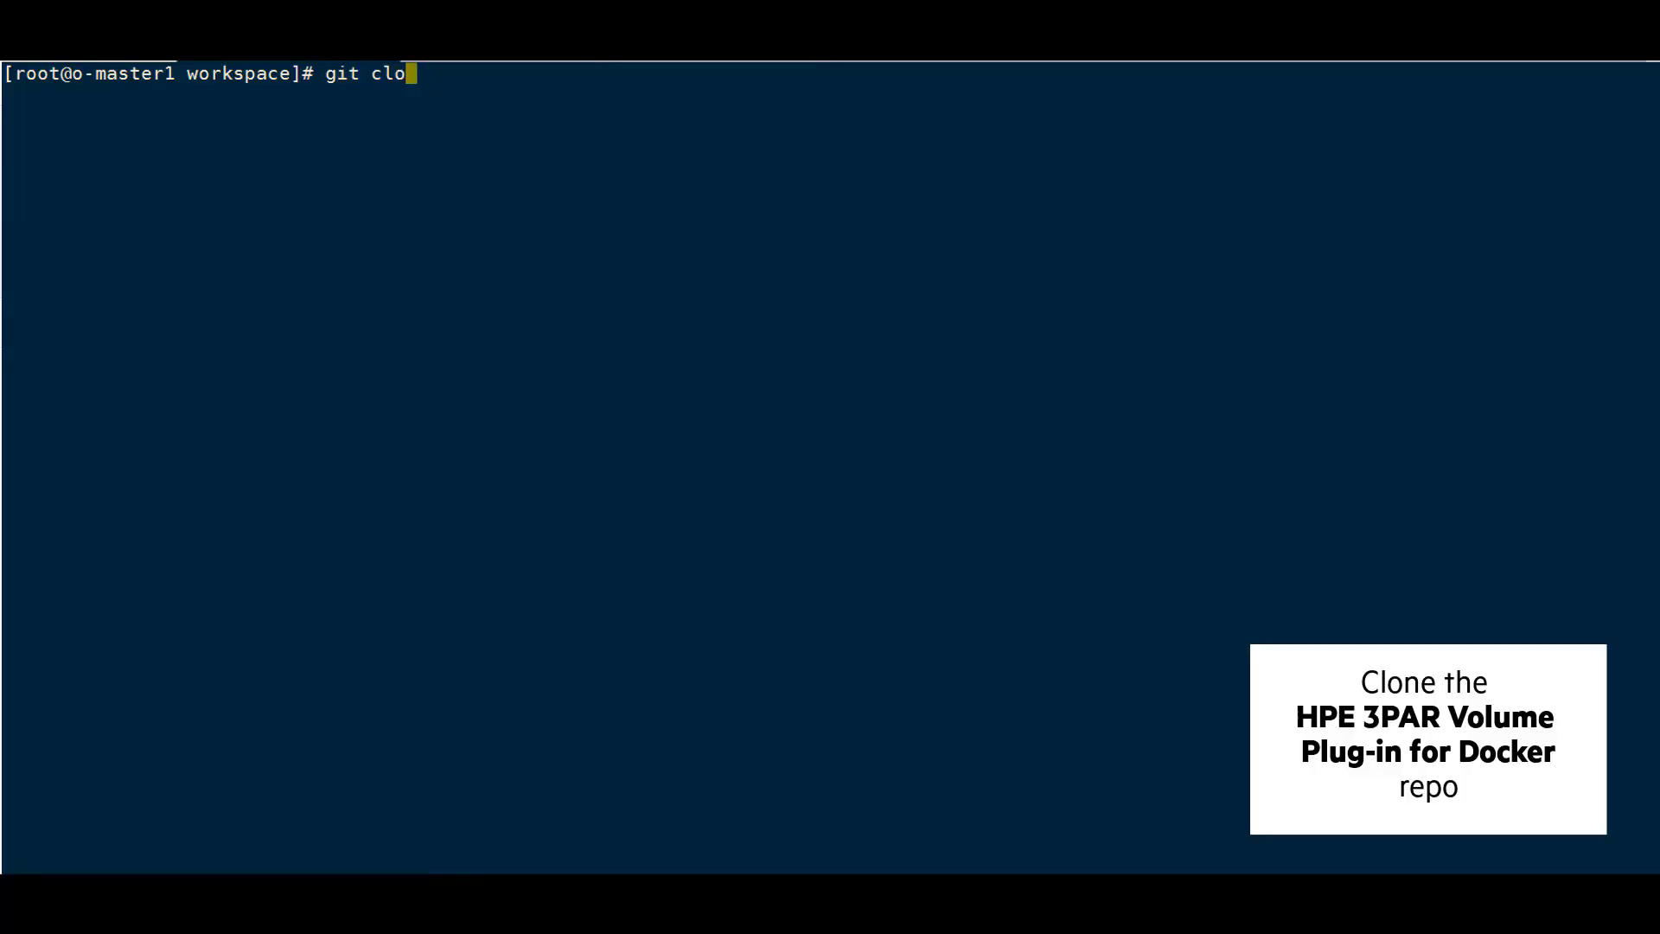
pyautogui.write('ne https://github.com/hpe-storage/hpe3par-examples')
# - Clone hpe3par-examples and list the sample files in containers/kubernetes-openshift/samples
pyautogui.press('Return')
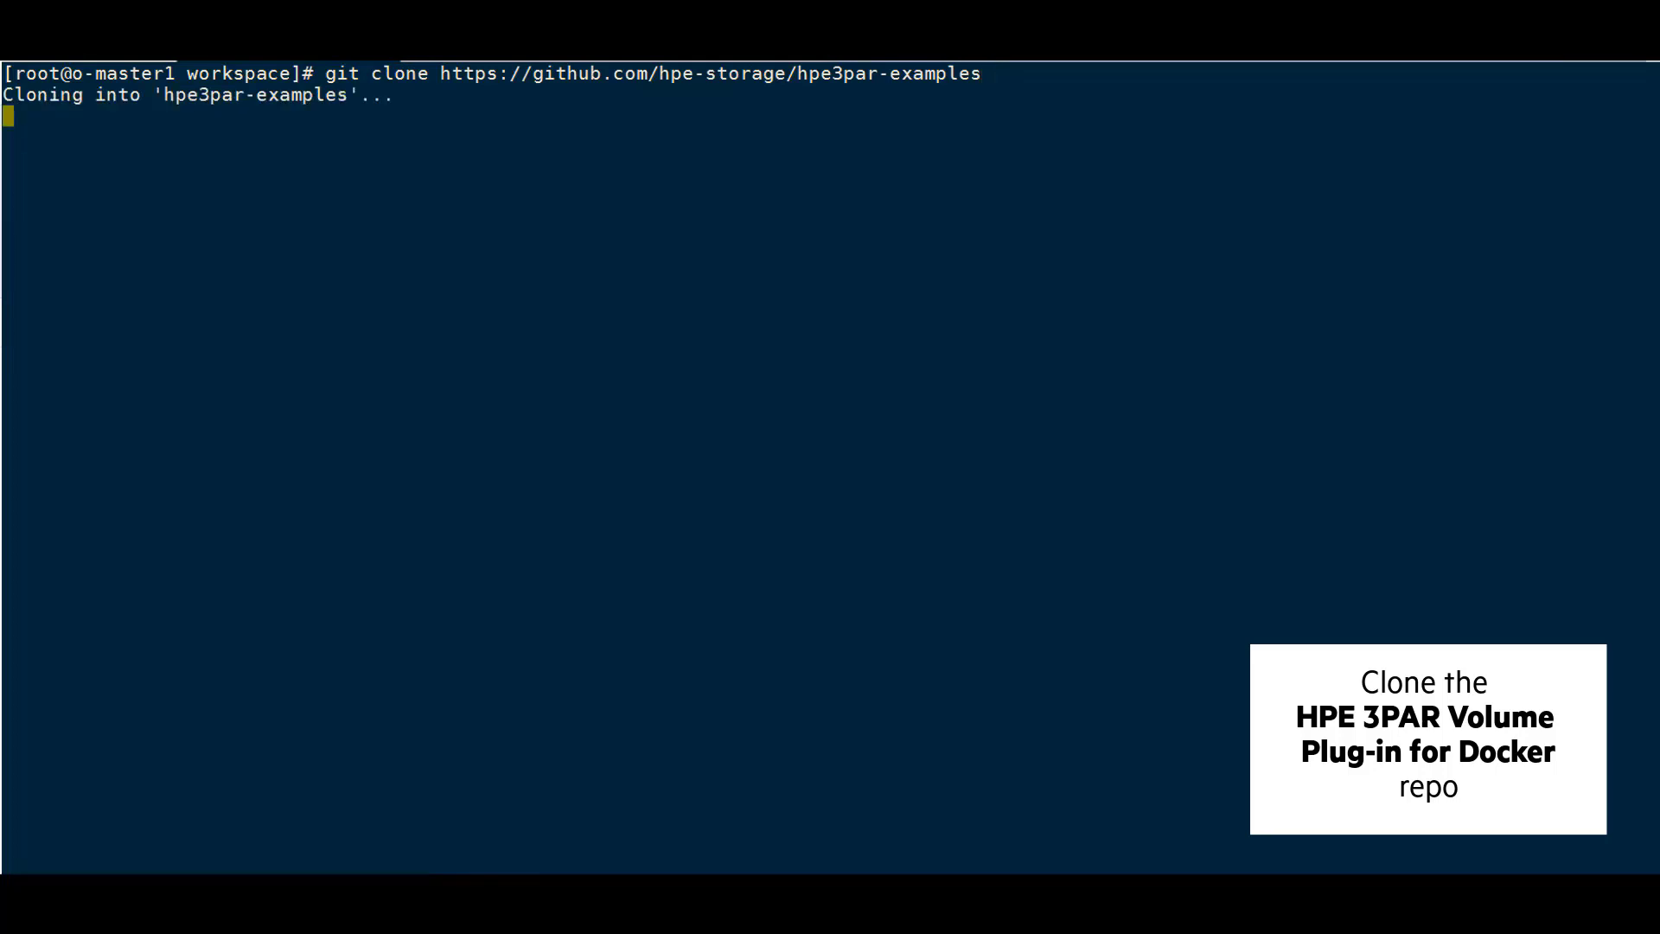
pyautogui.write('cd')
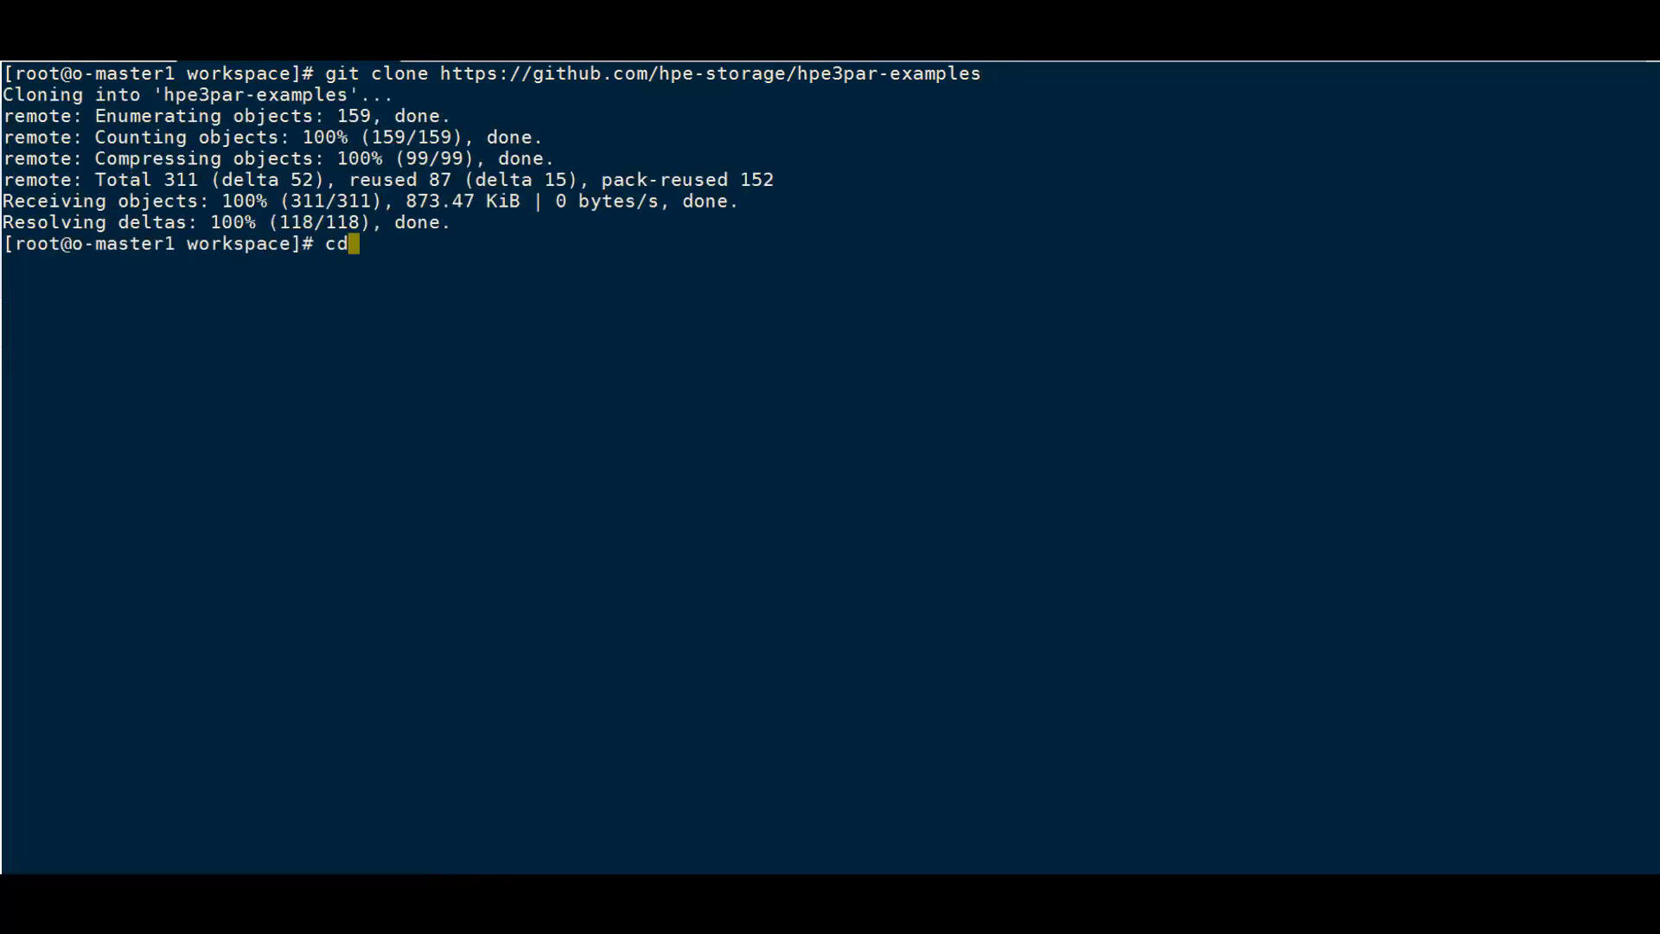
pyautogui.write(' hpe')
pyautogui.press('Tab')
pyautogui.write('co')
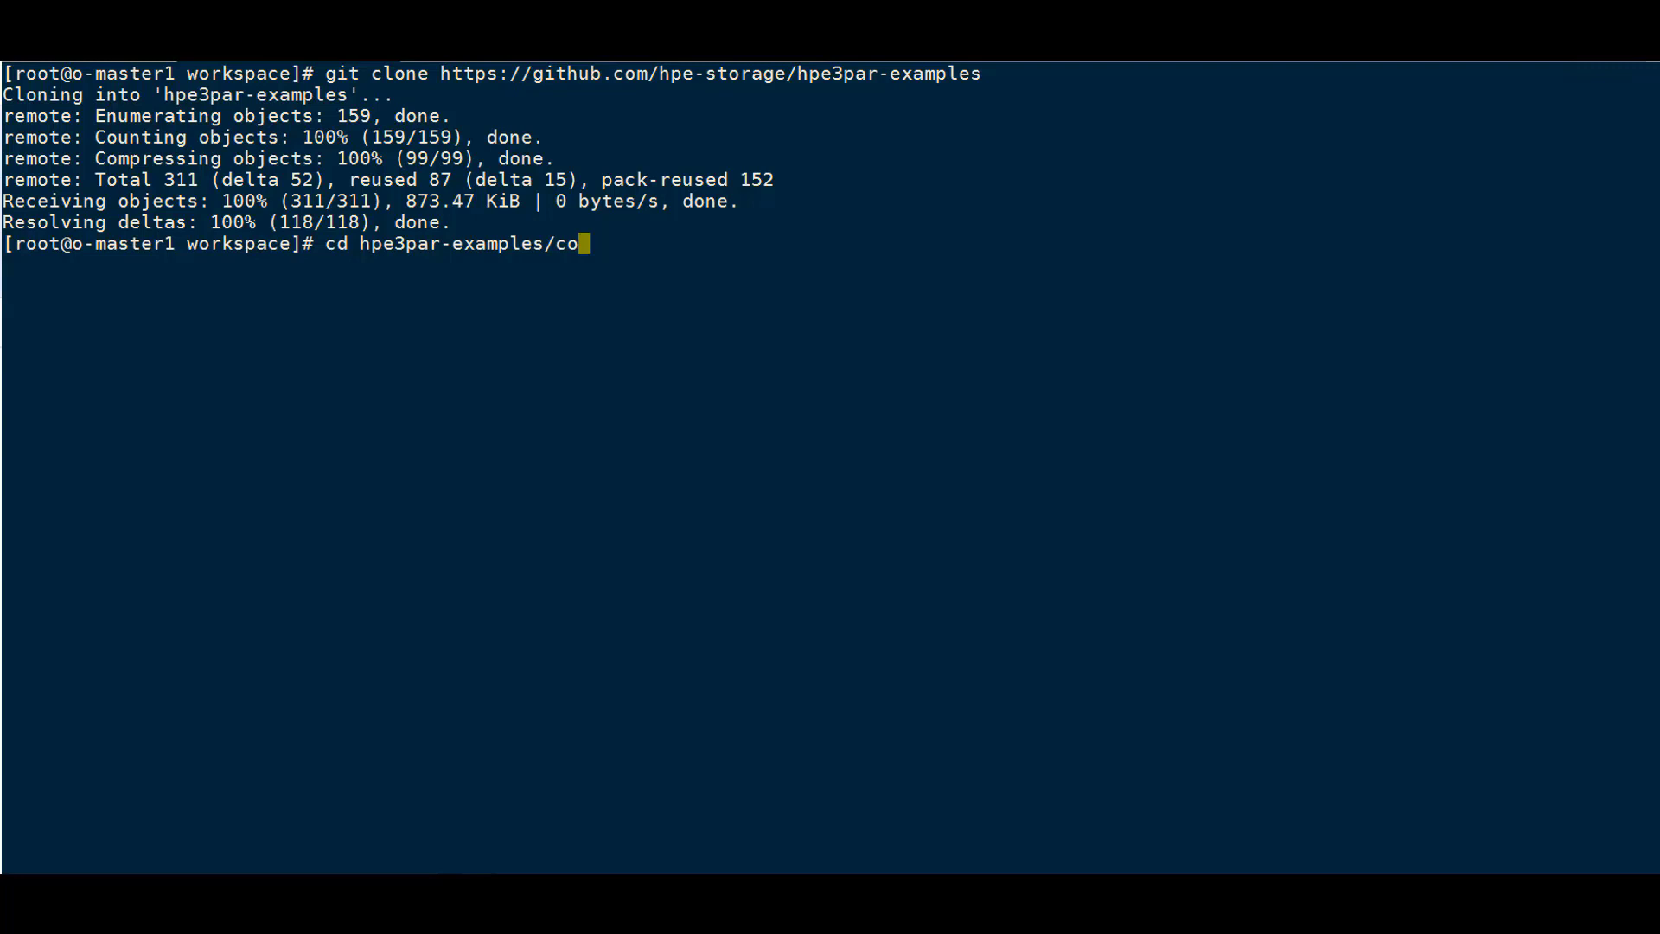
pyautogui.press('Tab')
pyautogui.write('k')
pyautogui.press('Tab')
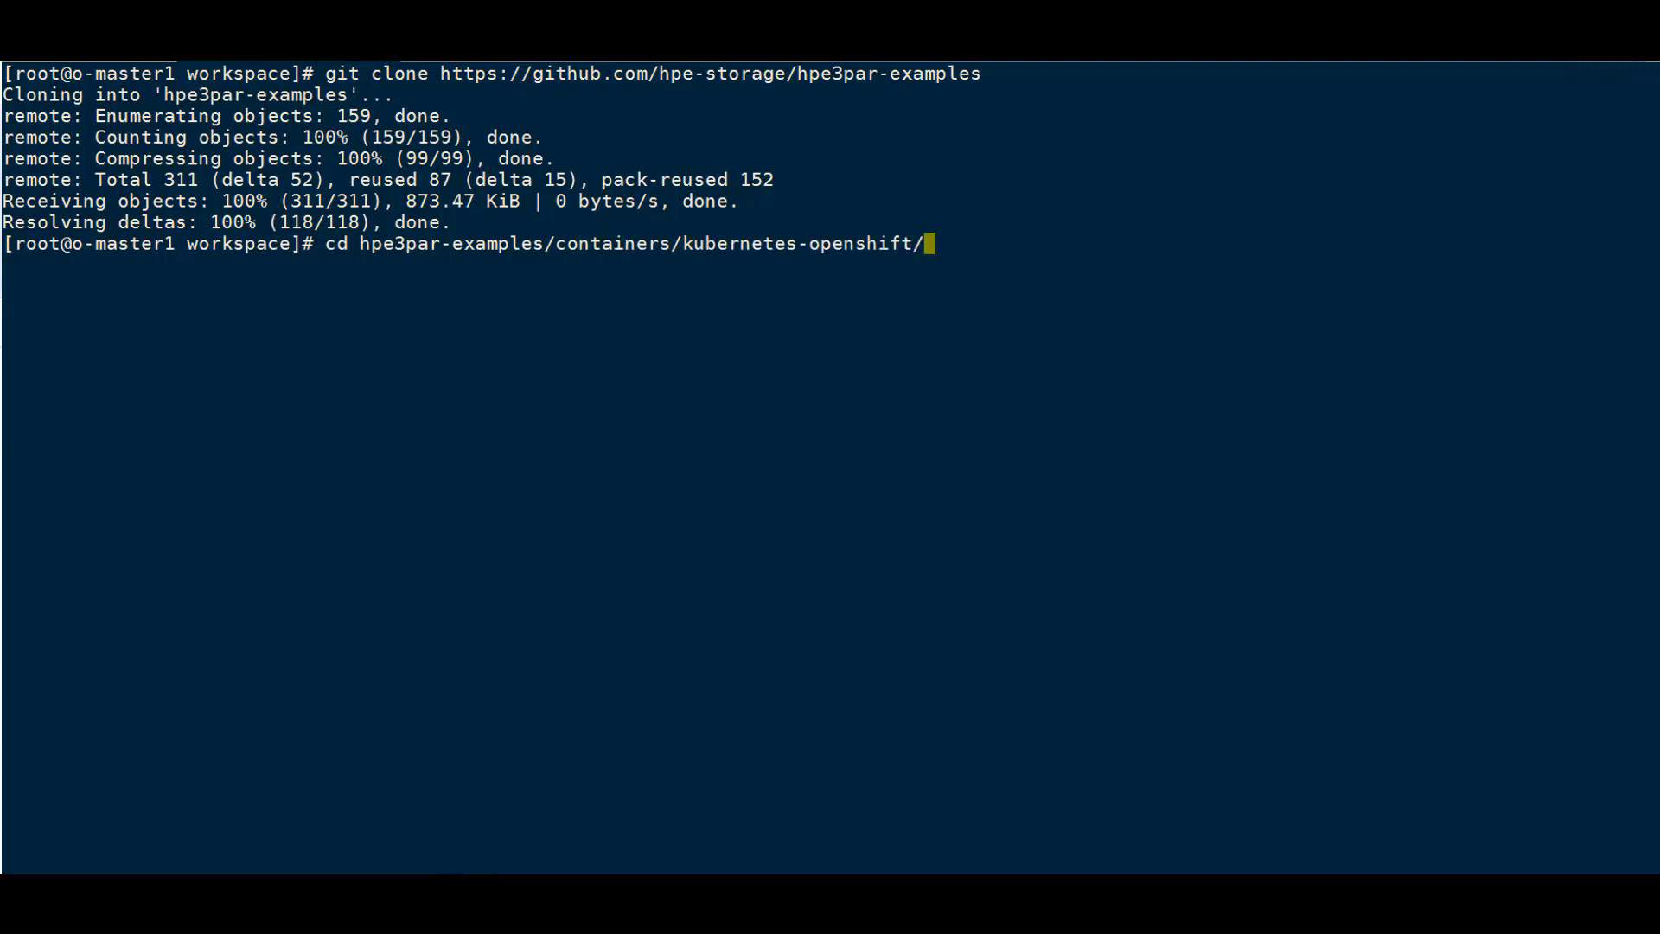
pyautogui.write('sa')
pyautogui.press('Tab')
pyautogui.press('Return')
pyautogui.write('ll')
pyautogui.press('Return')
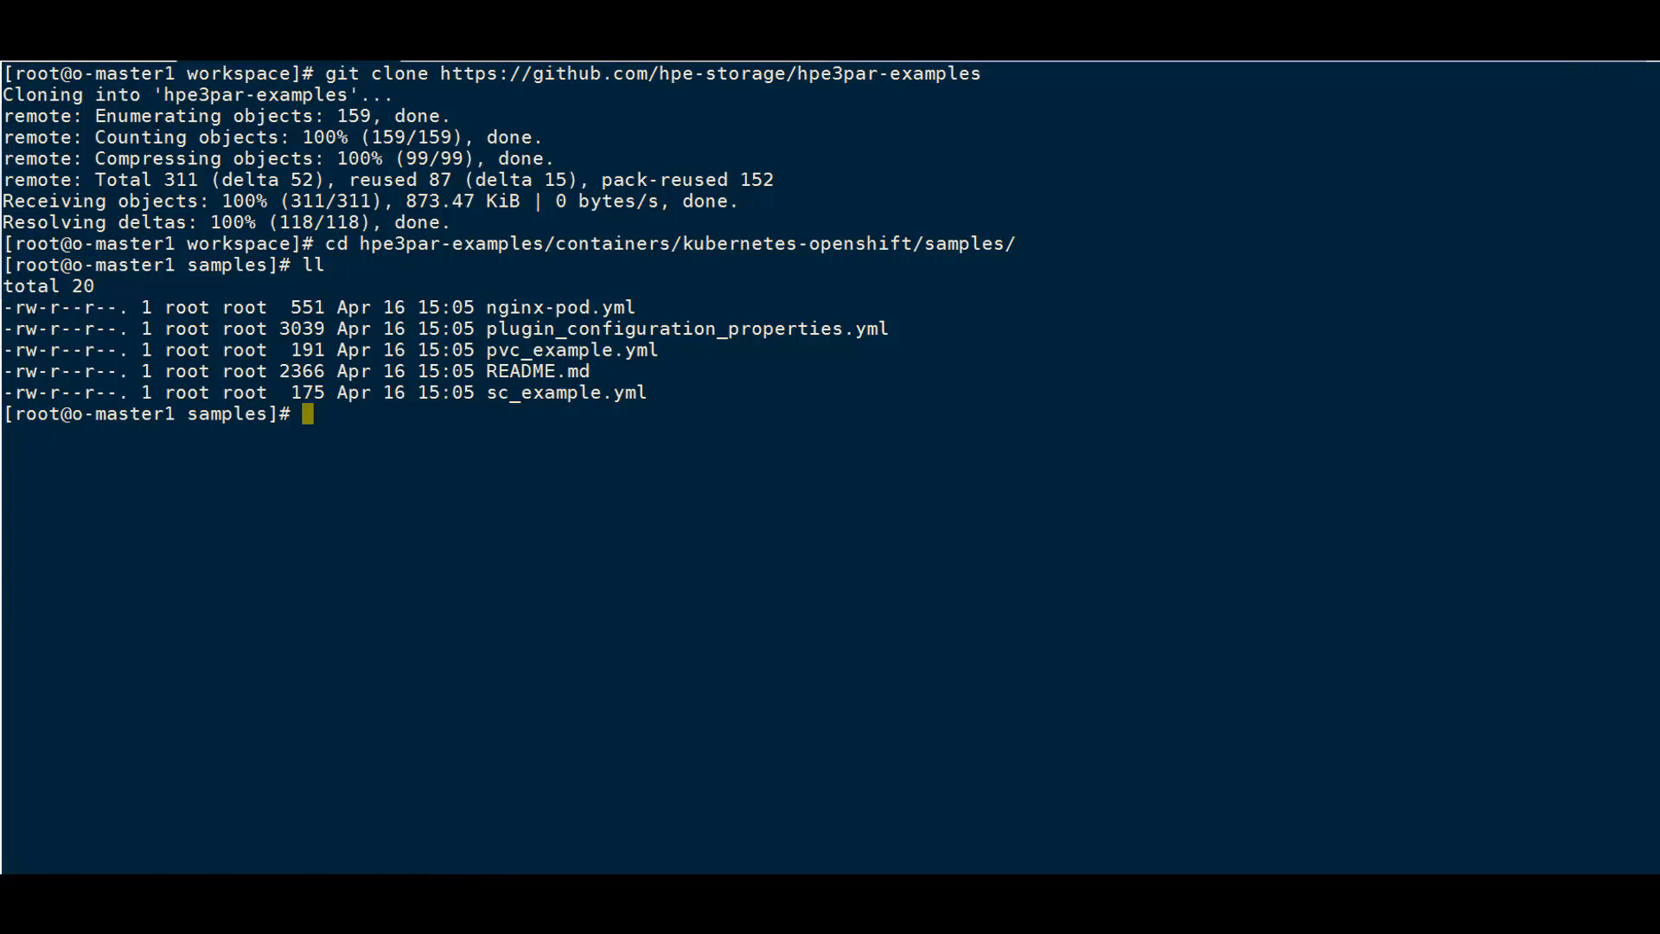
pyautogui.write('clear')
# - Open sc_example.yml in vi and highlight the sc-gold name and volume parameter lines
pyautogui.press('Return')
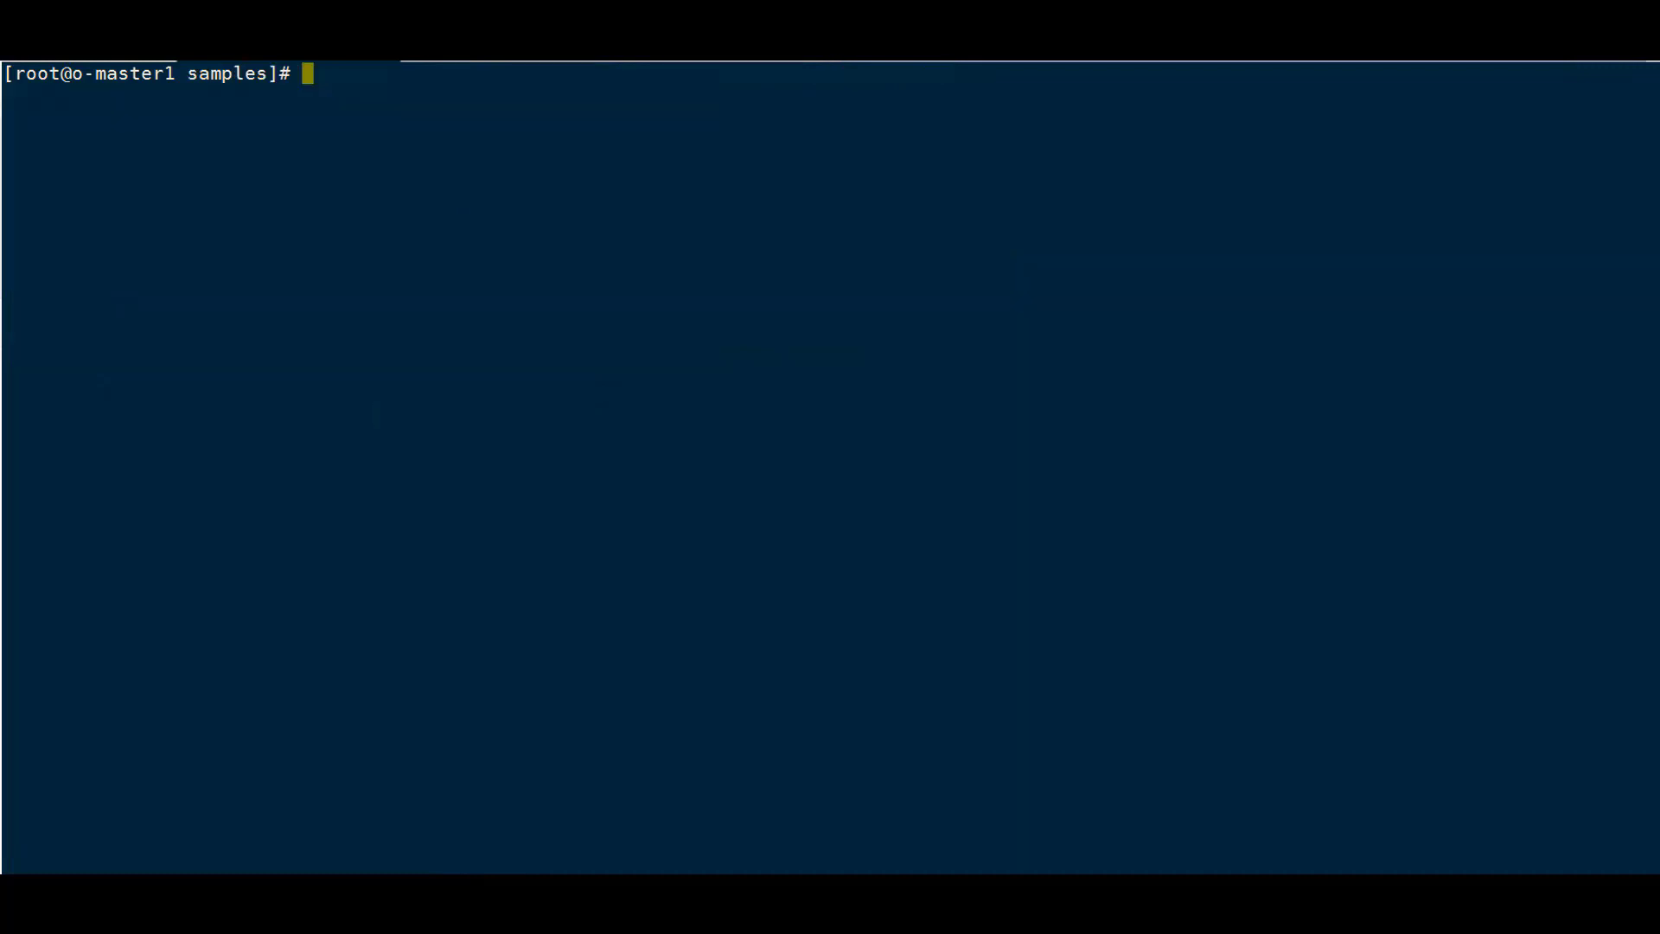
pyautogui.write('vi sc')
pyautogui.write('_example.yml')
pyautogui.press('Return')
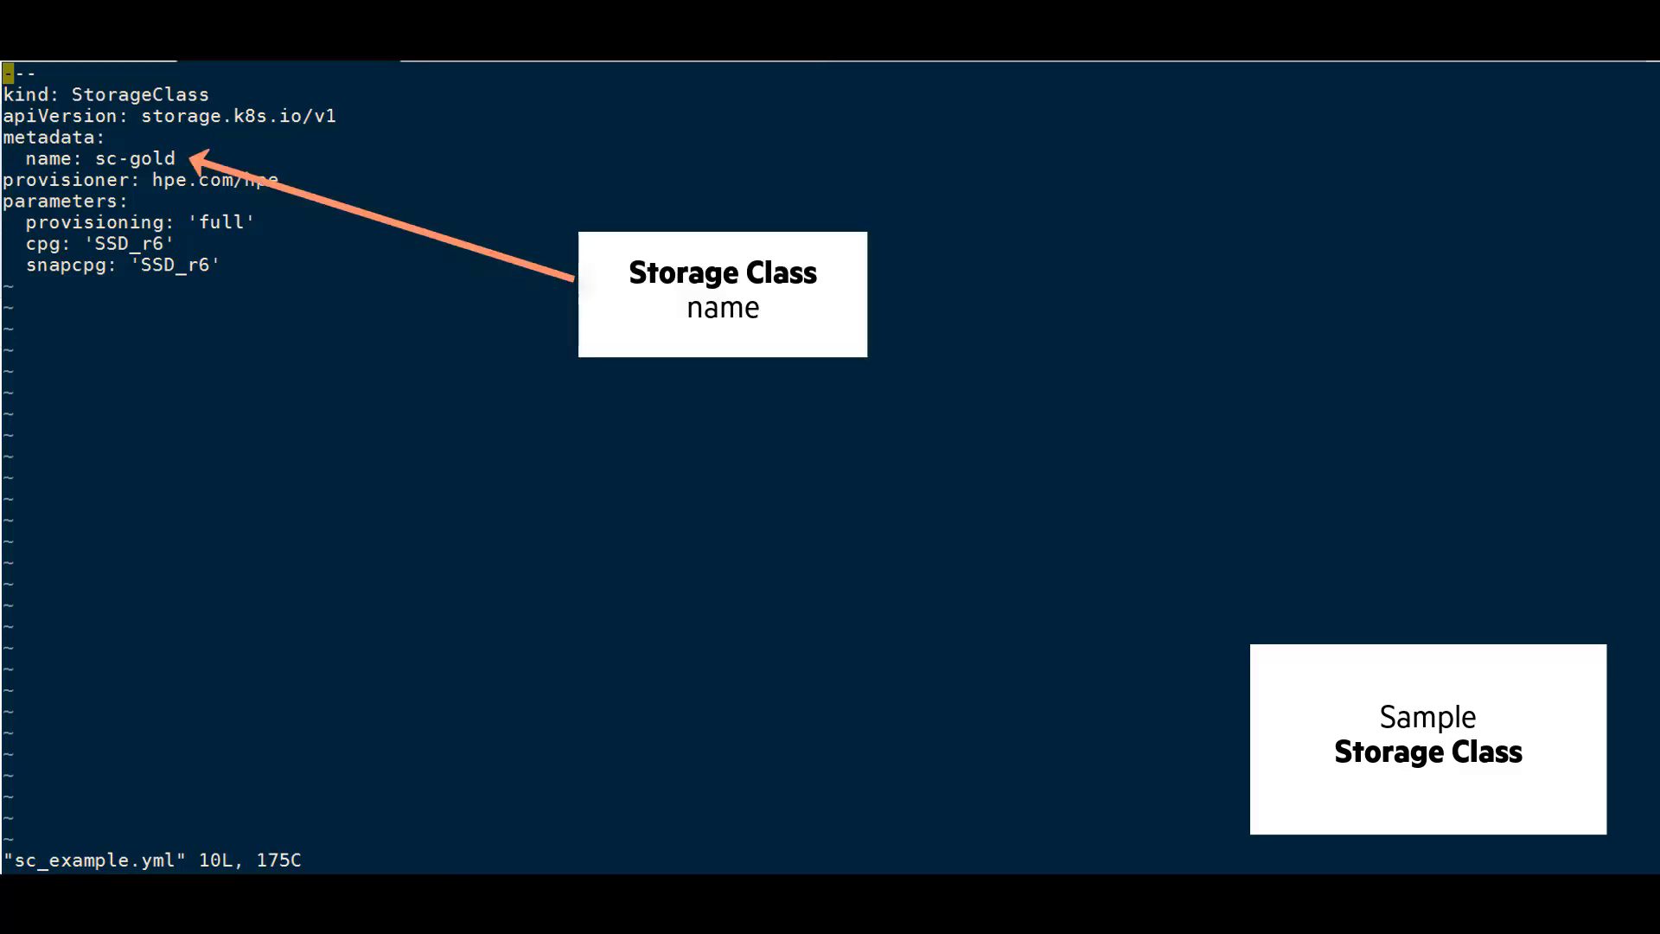
pyautogui.moveTo(95, 159); pyautogui.dragTo(176, 158)
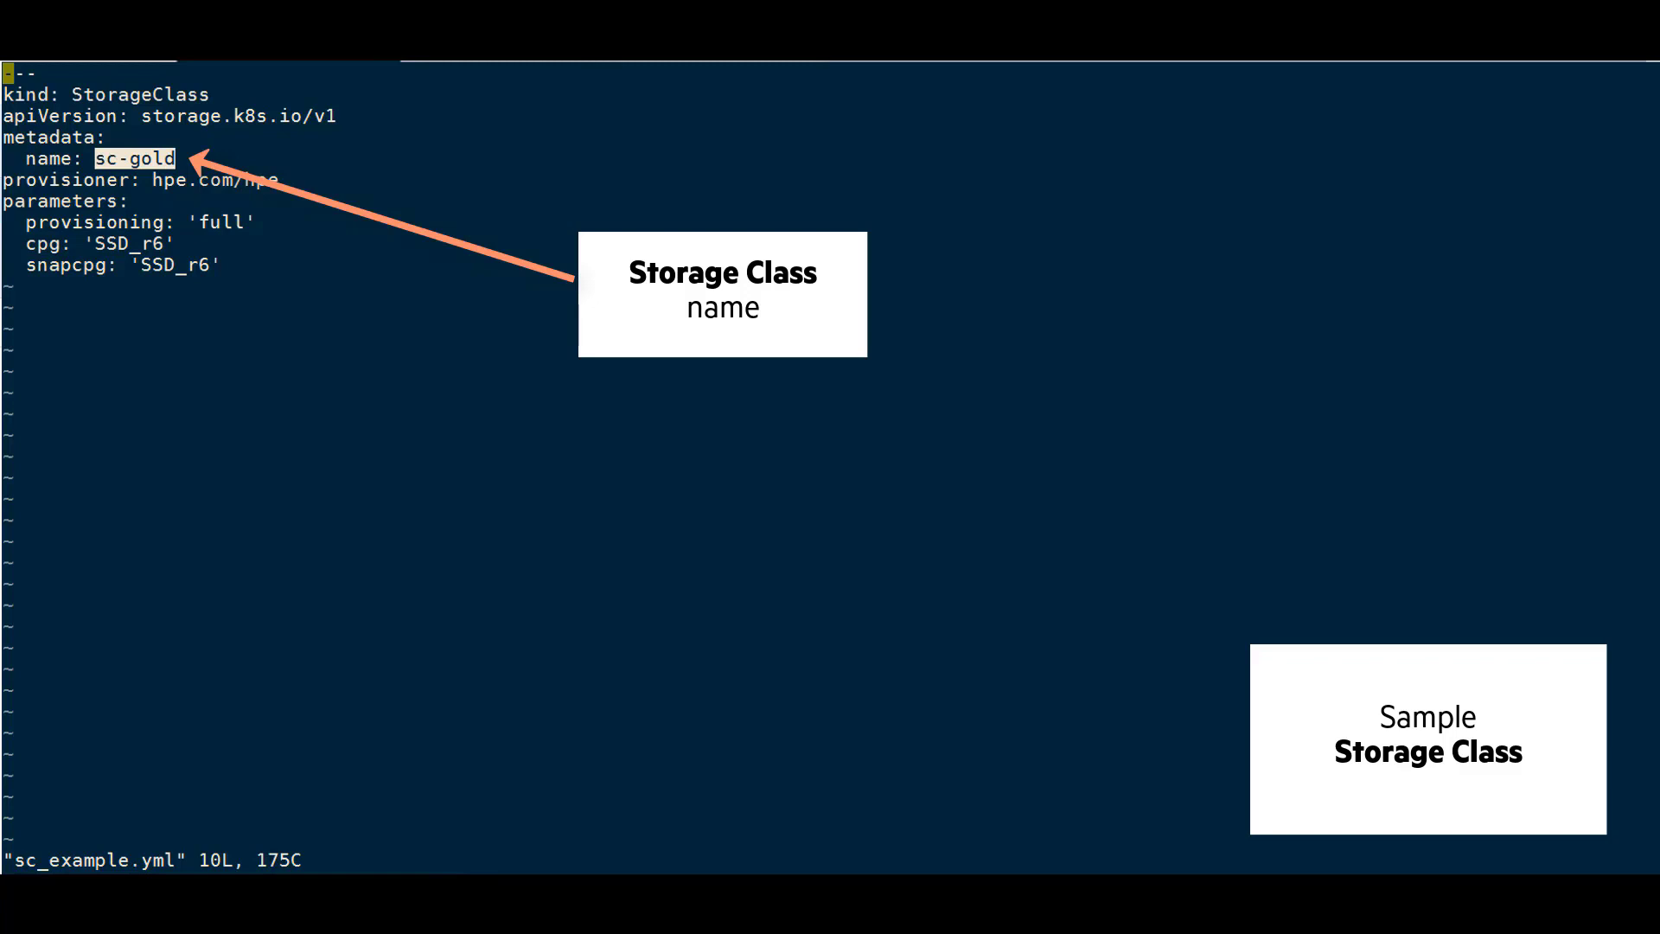
pyautogui.moveTo(2, 201); pyautogui.dragTo(221, 265)
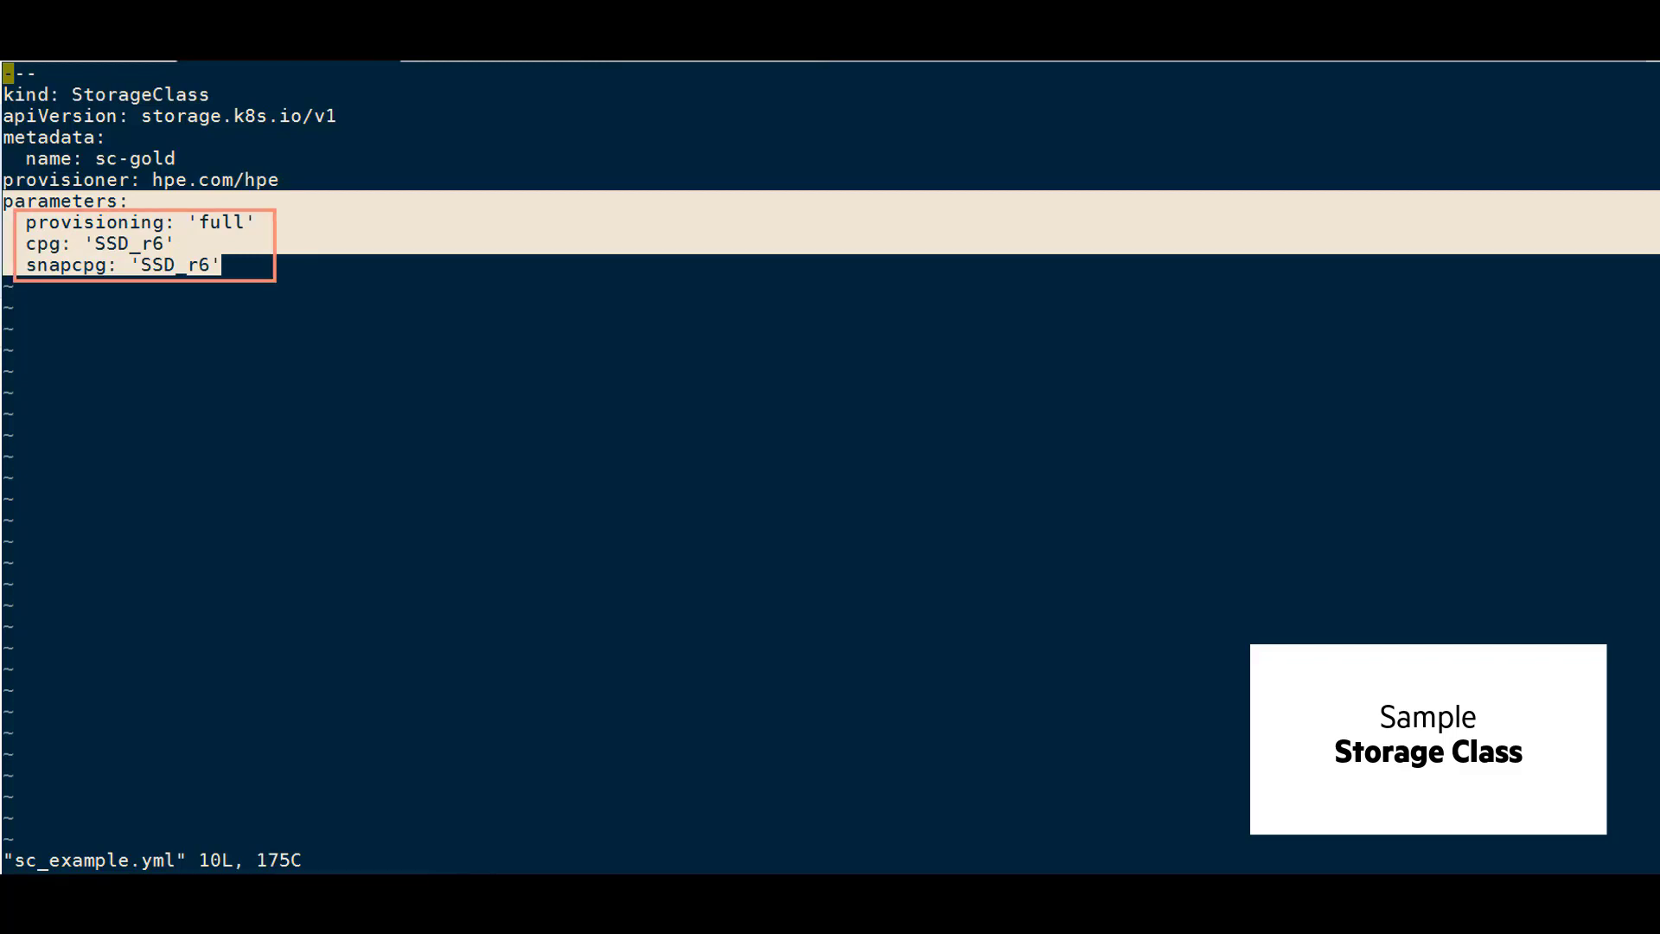
pyautogui.click(830, 519)
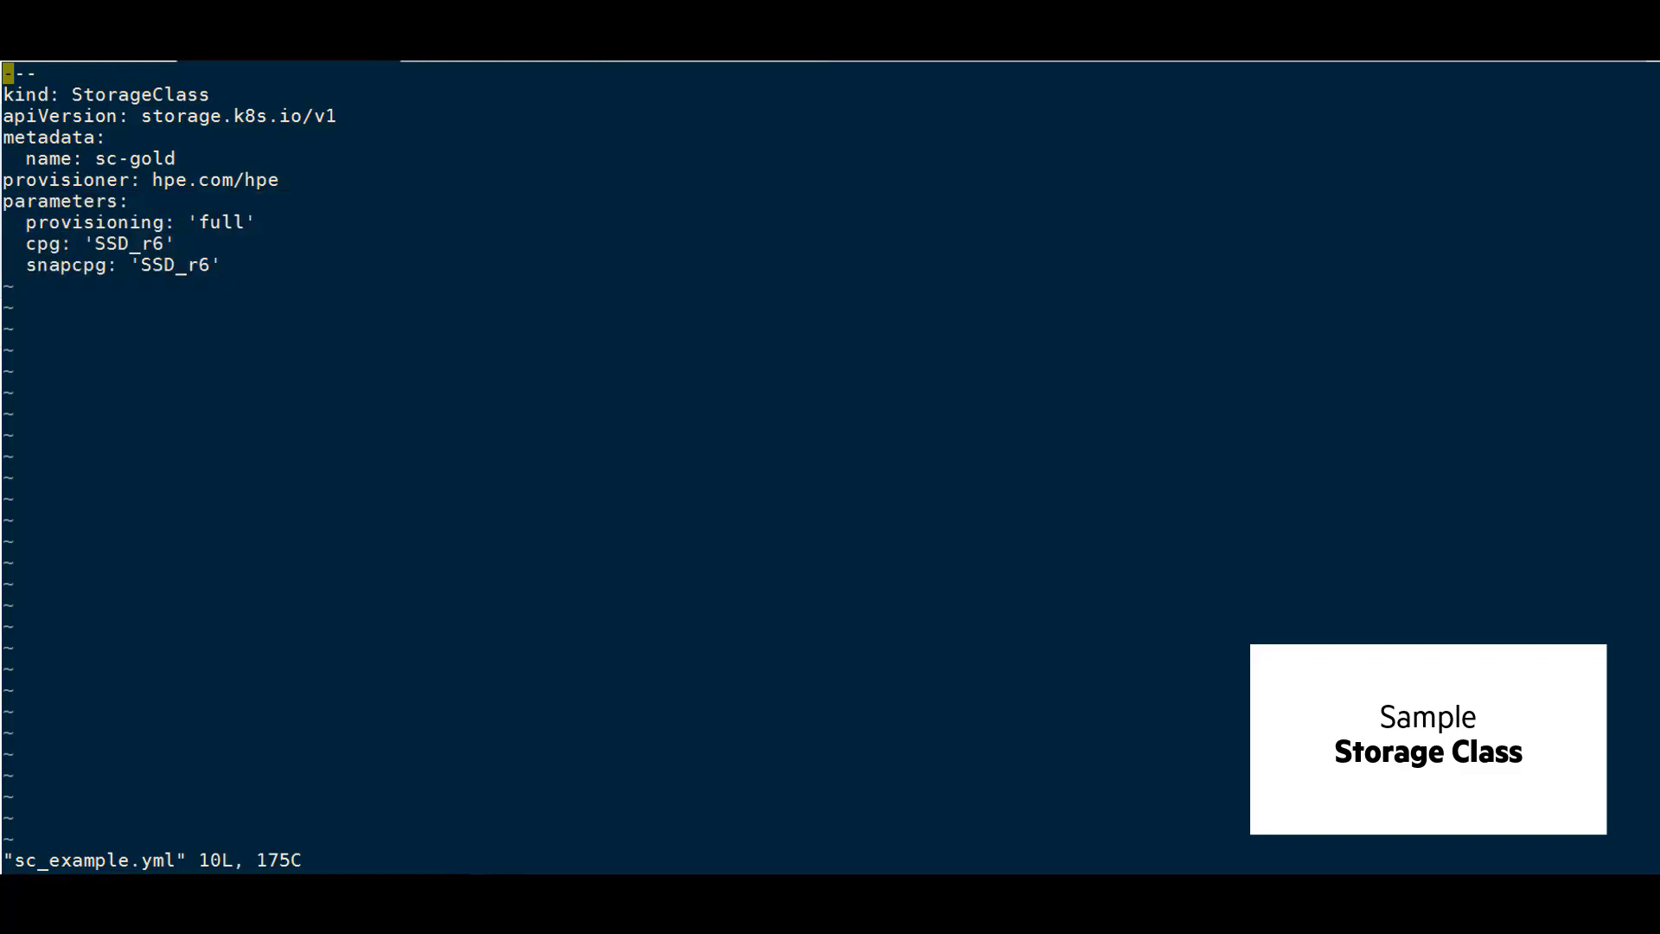
pyautogui.write(':')
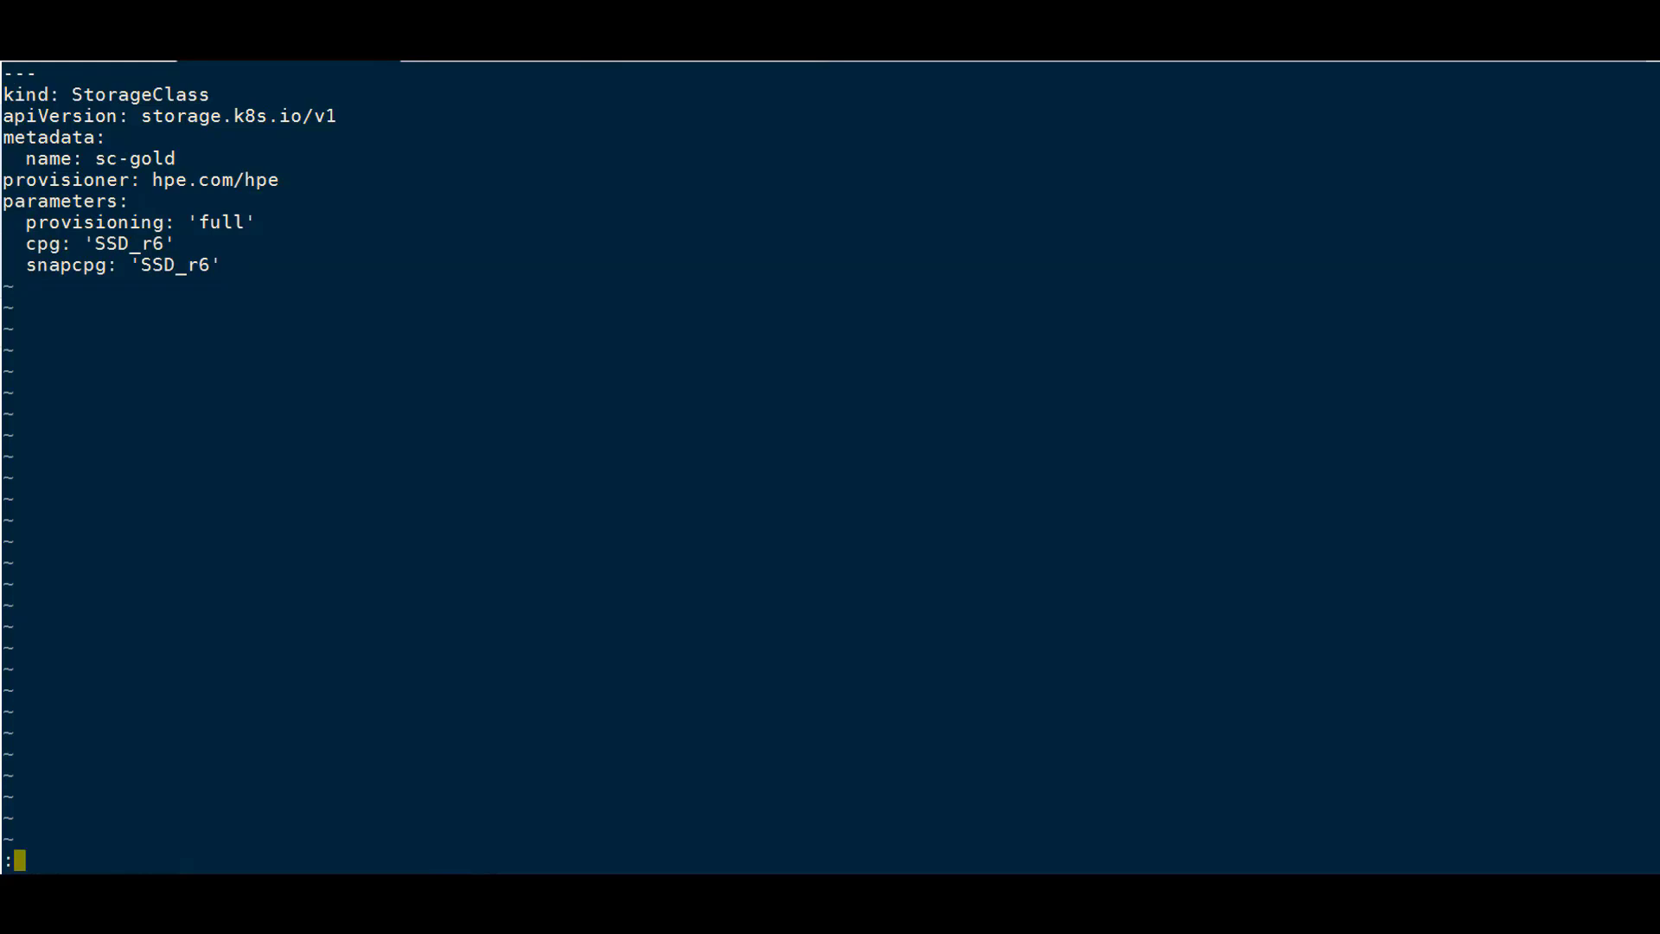
pyautogui.write('q!')
# - Quit vi unsaved, create sc-gold with oc create -f sc_example.yml, and describe it
pyautogui.press('Return')
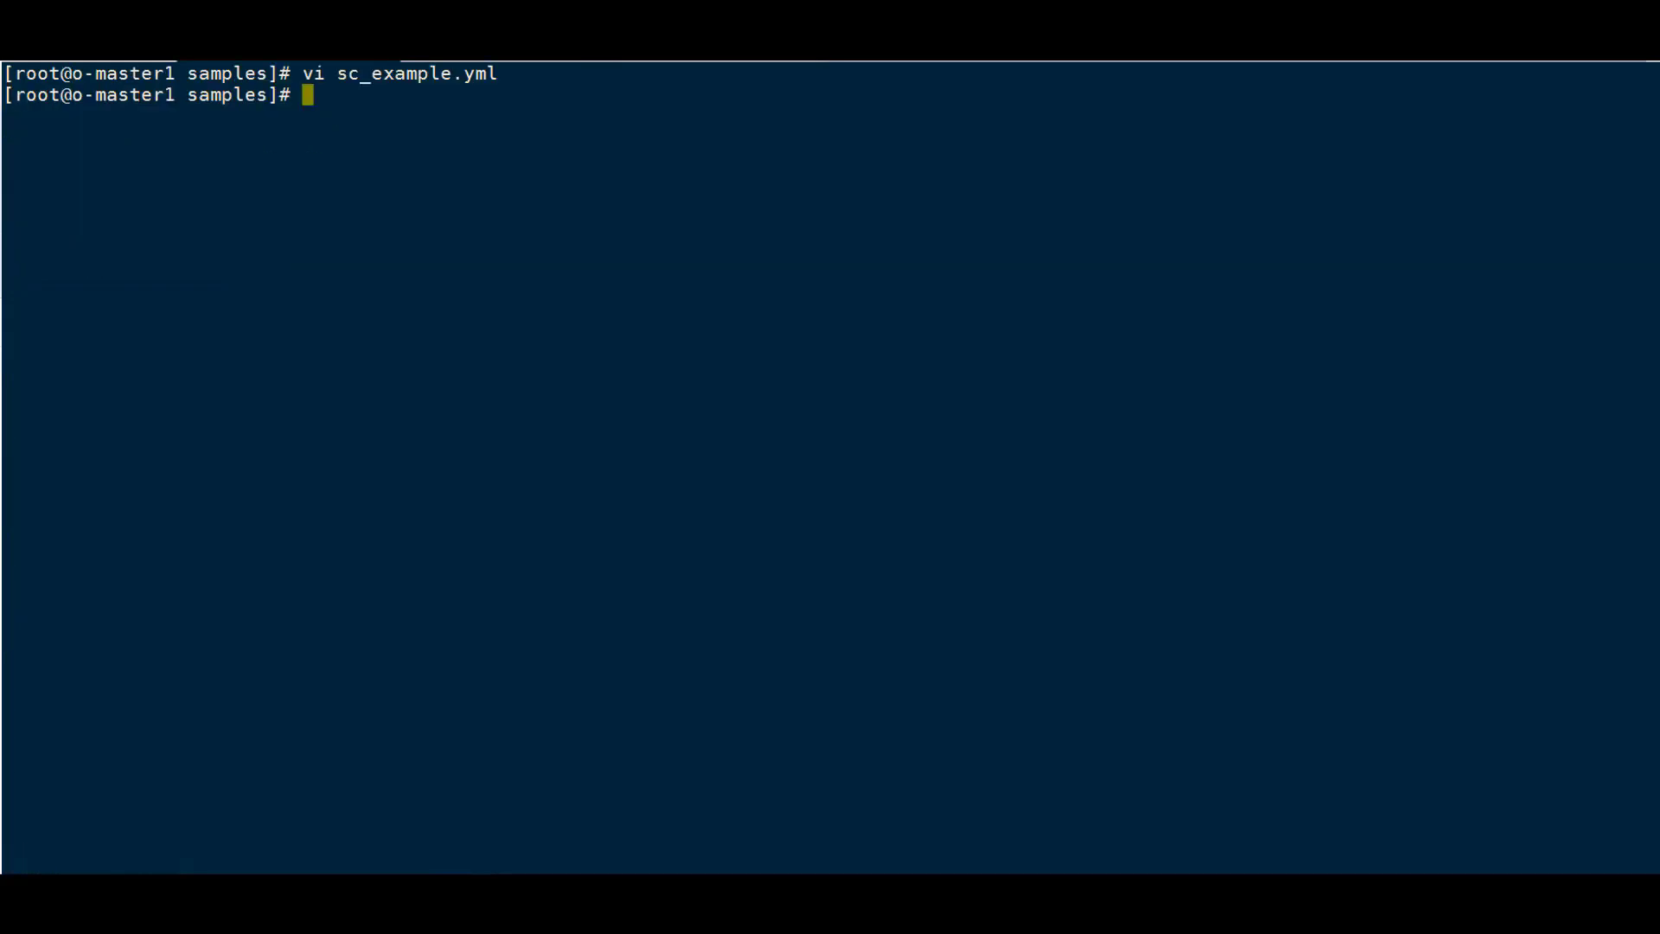
pyautogui.write('oc ')
pyautogui.write('create -f sc_example.yml')
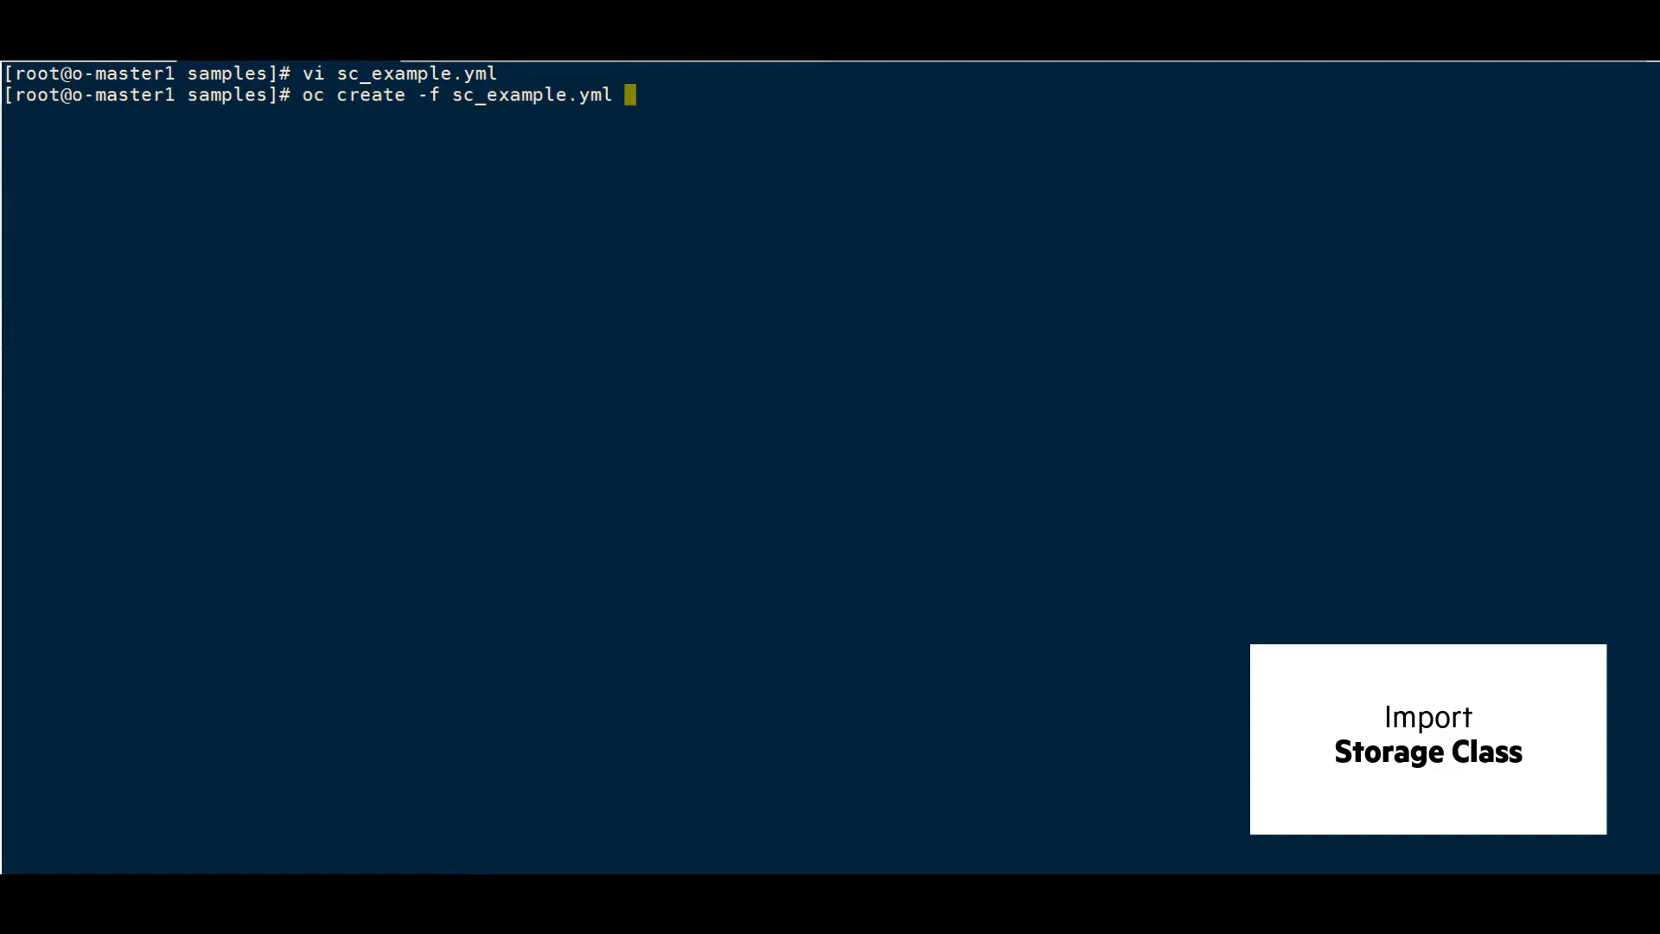
pyautogui.press('Return')
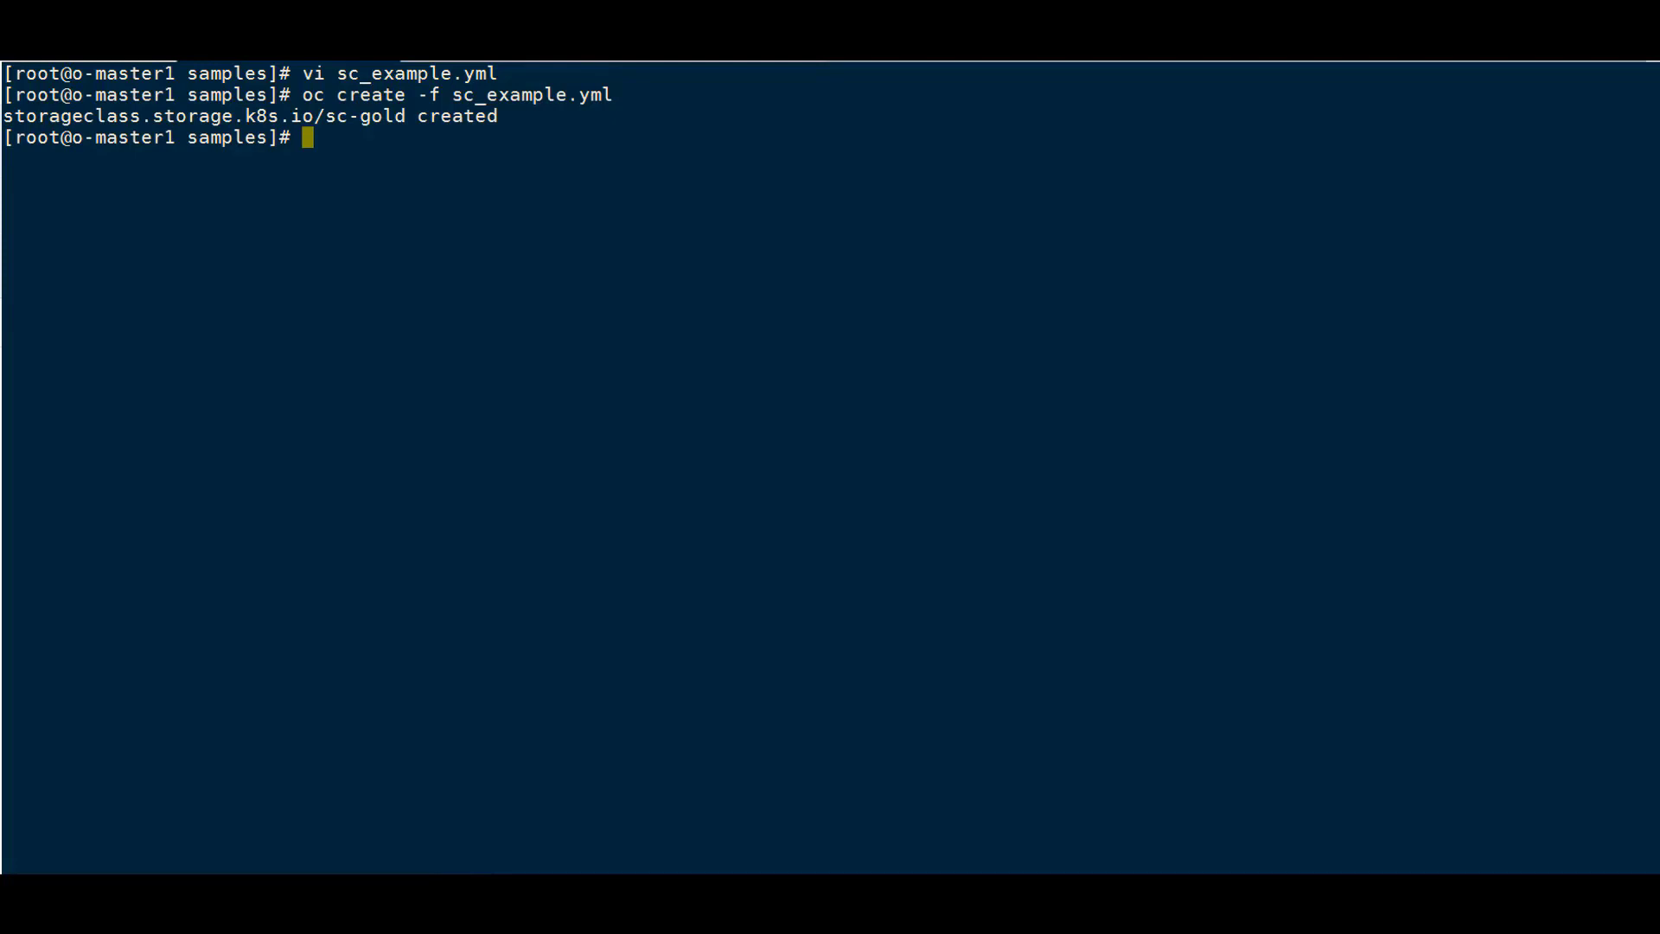
pyautogui.write('o')
pyautogui.write('c de')
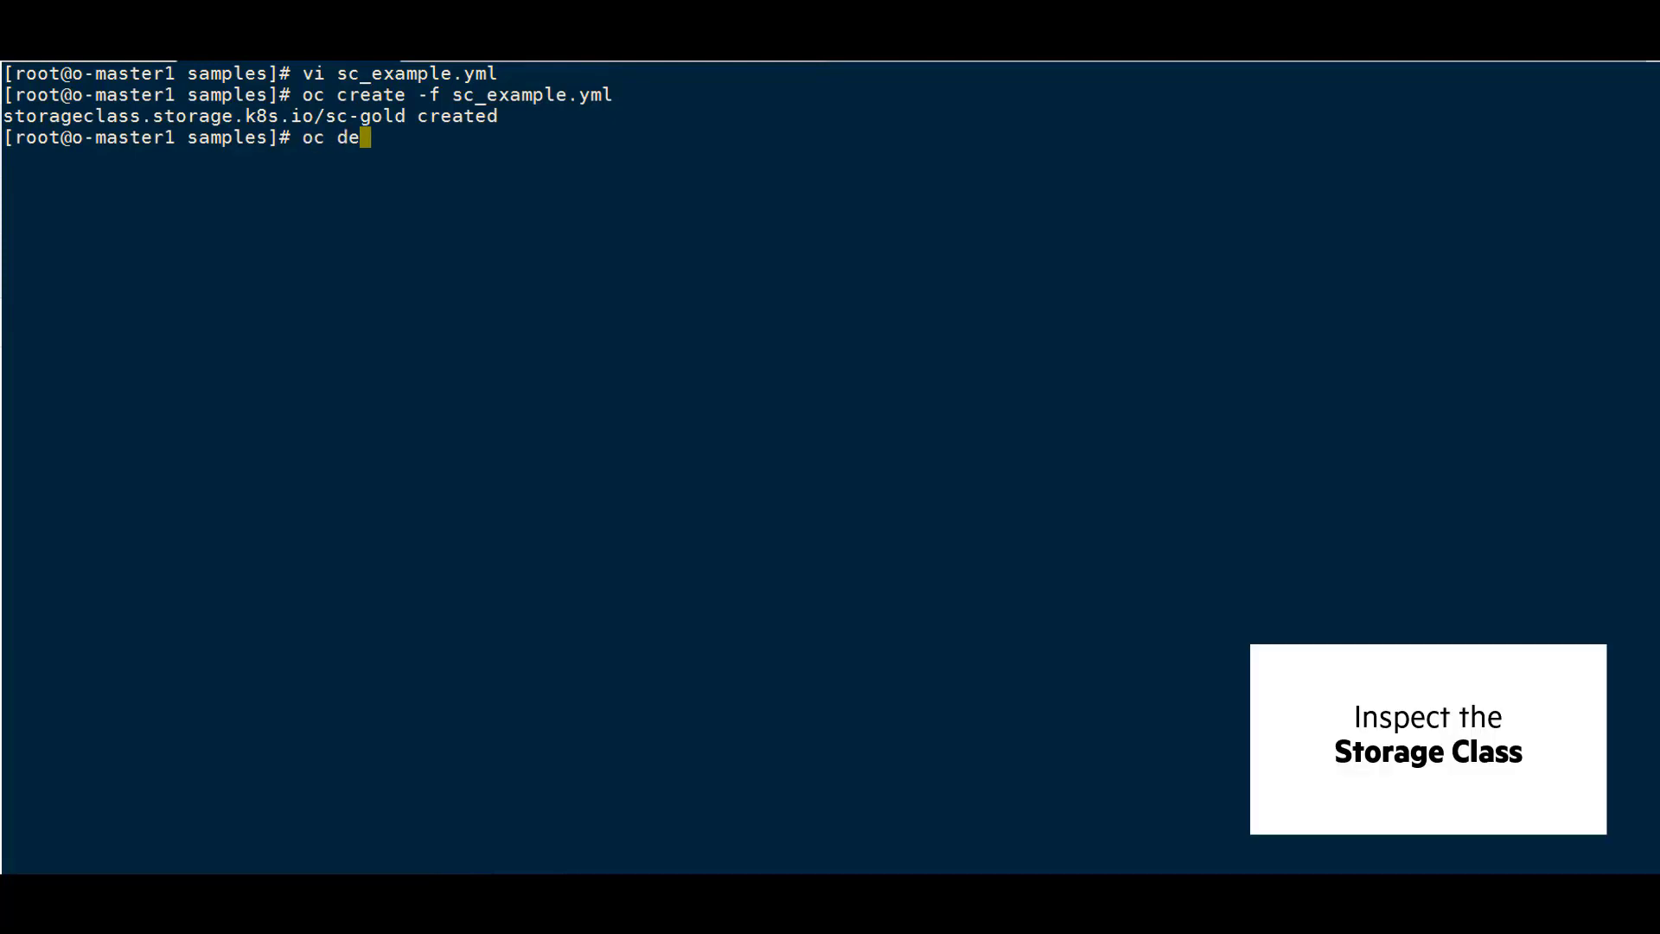
pyautogui.write('scribe sc s')
pyautogui.write('c-gold')
pyautogui.press('Return')
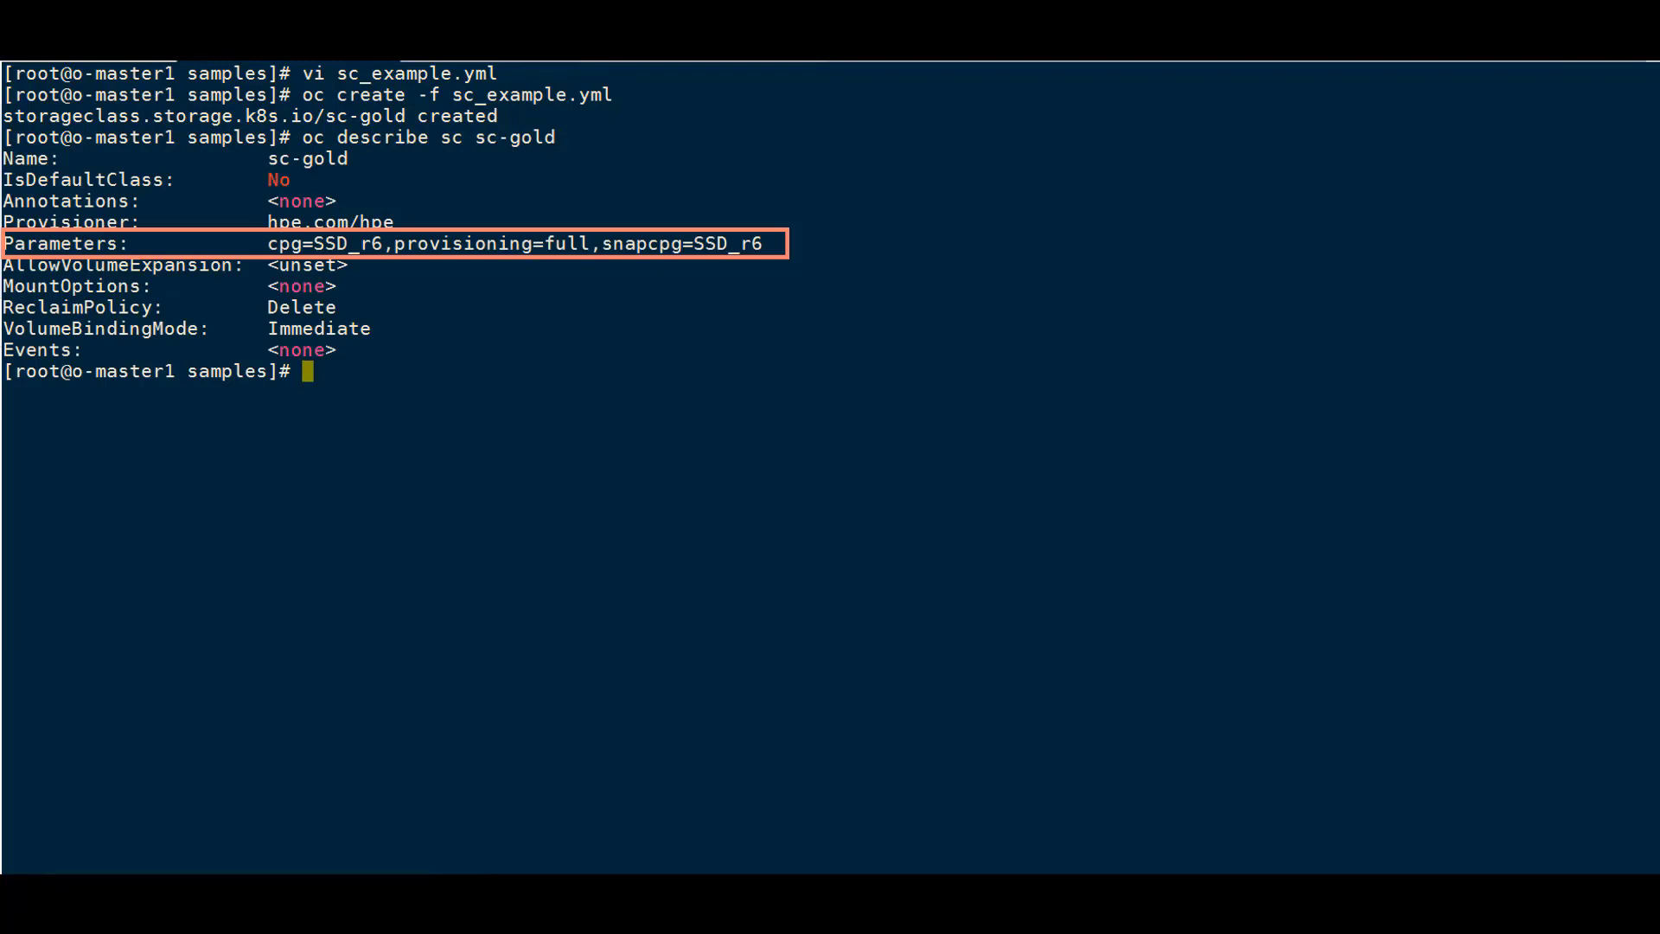
pyautogui.write('clea')
pyautogui.write('r')
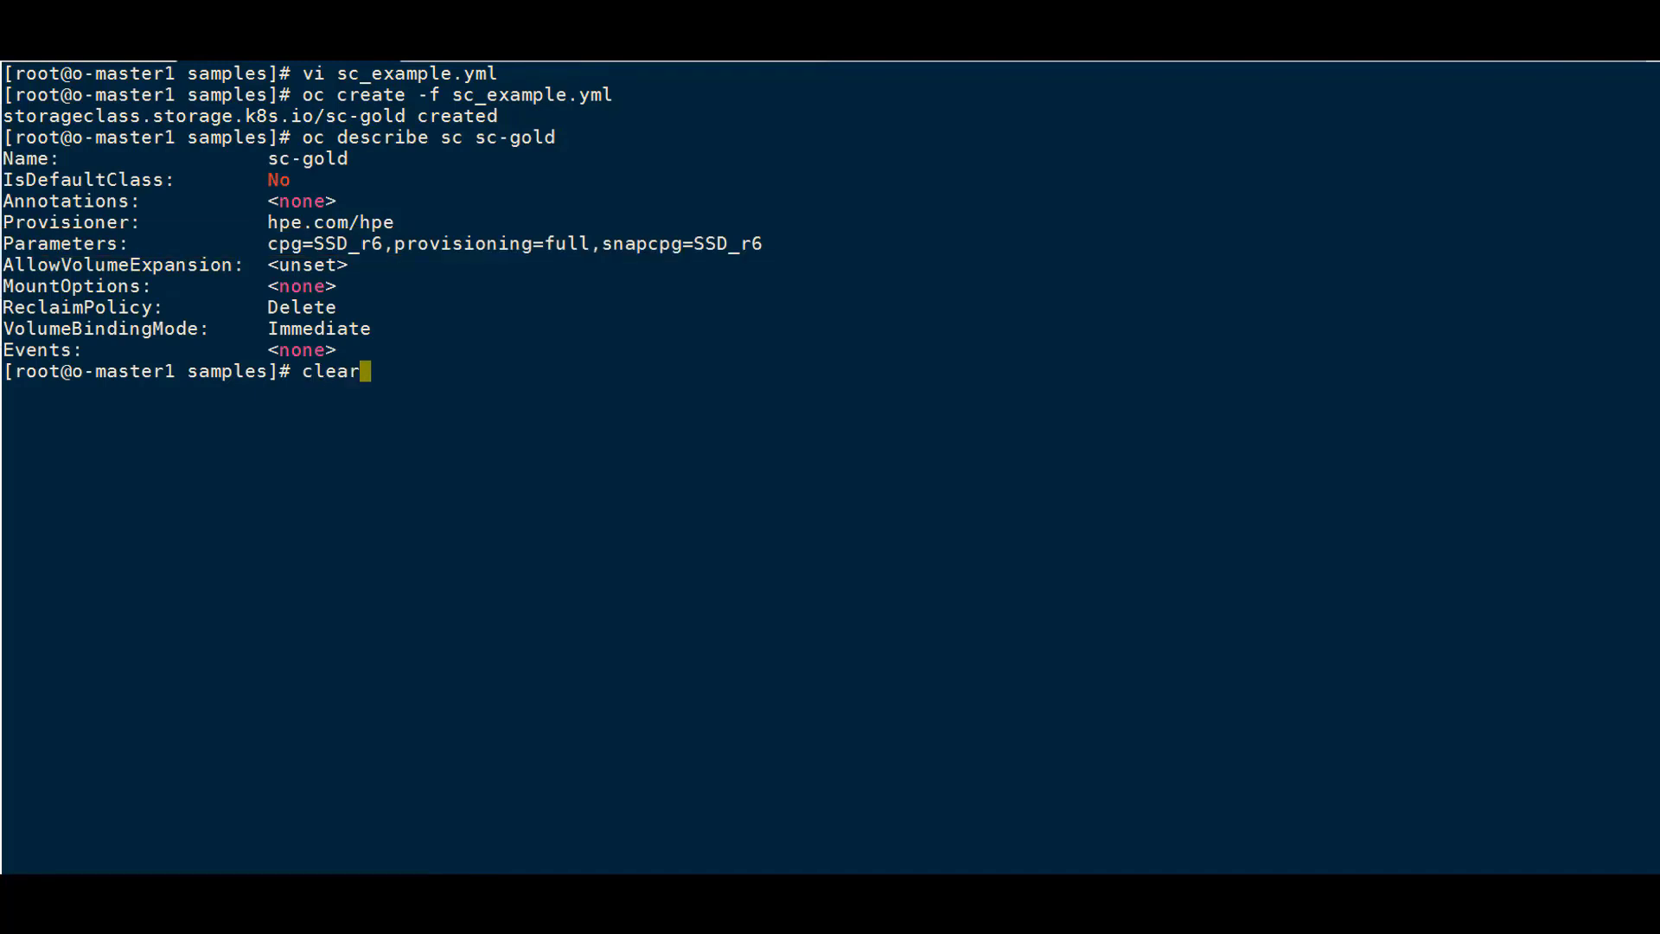
pyautogui.press('Return')
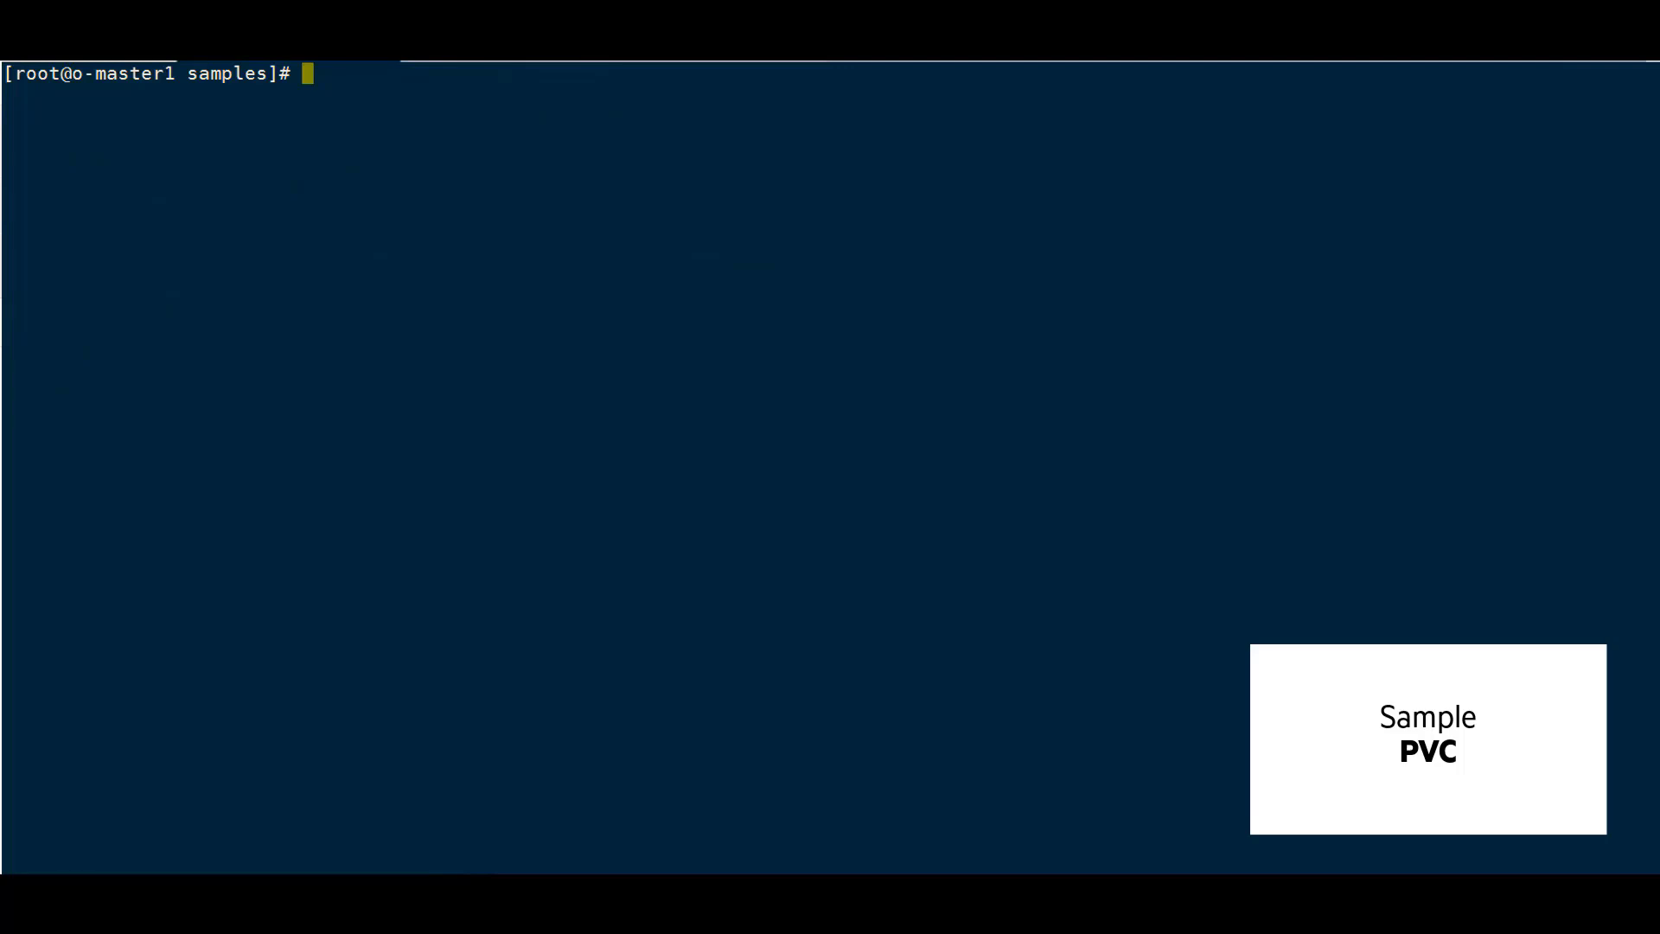
pyautogui.write('vi pvc')
pyautogui.press('Tab')
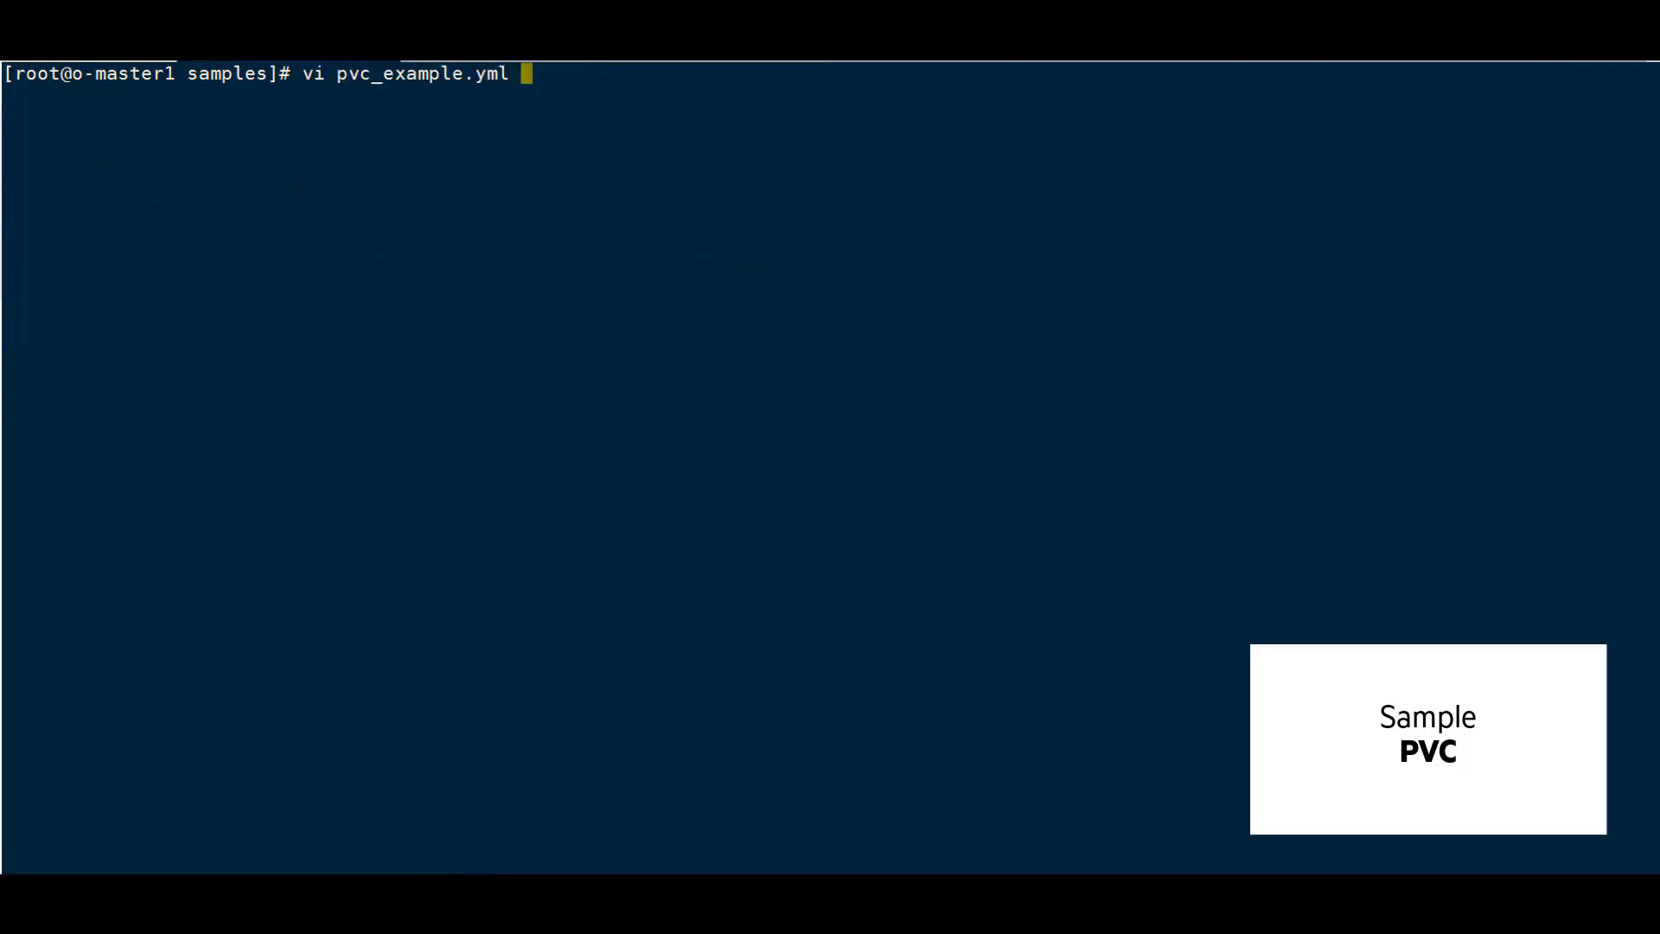
pyautogui.press('Return')
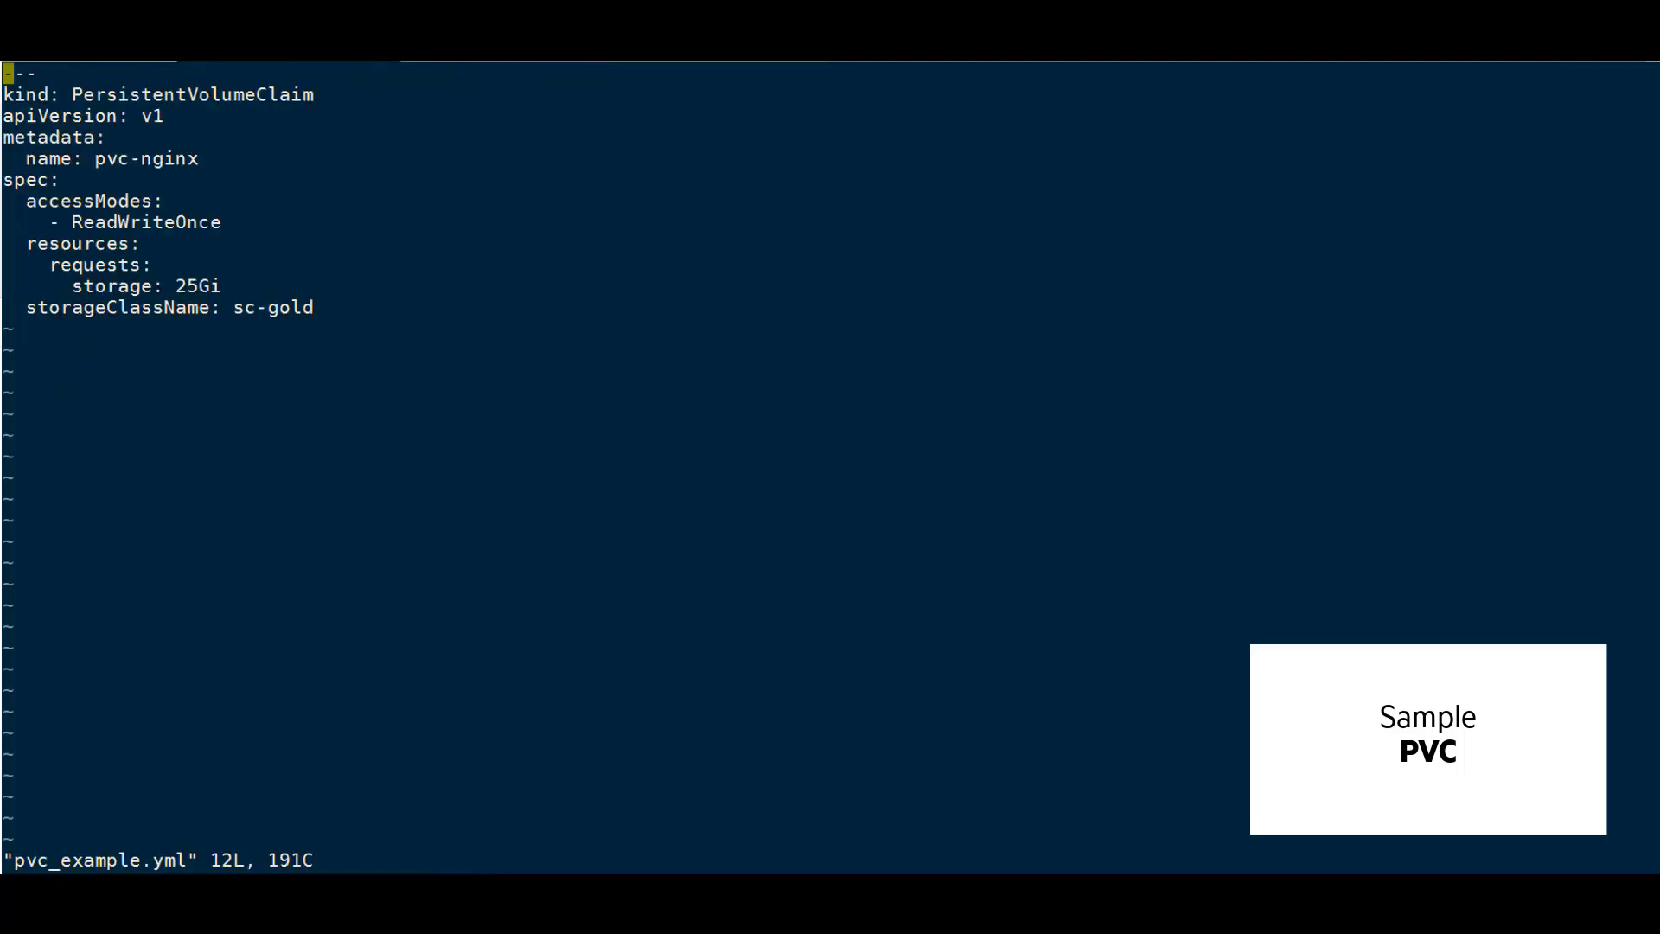
pyautogui.moveTo(94, 158); pyautogui.dragTo(197, 159)
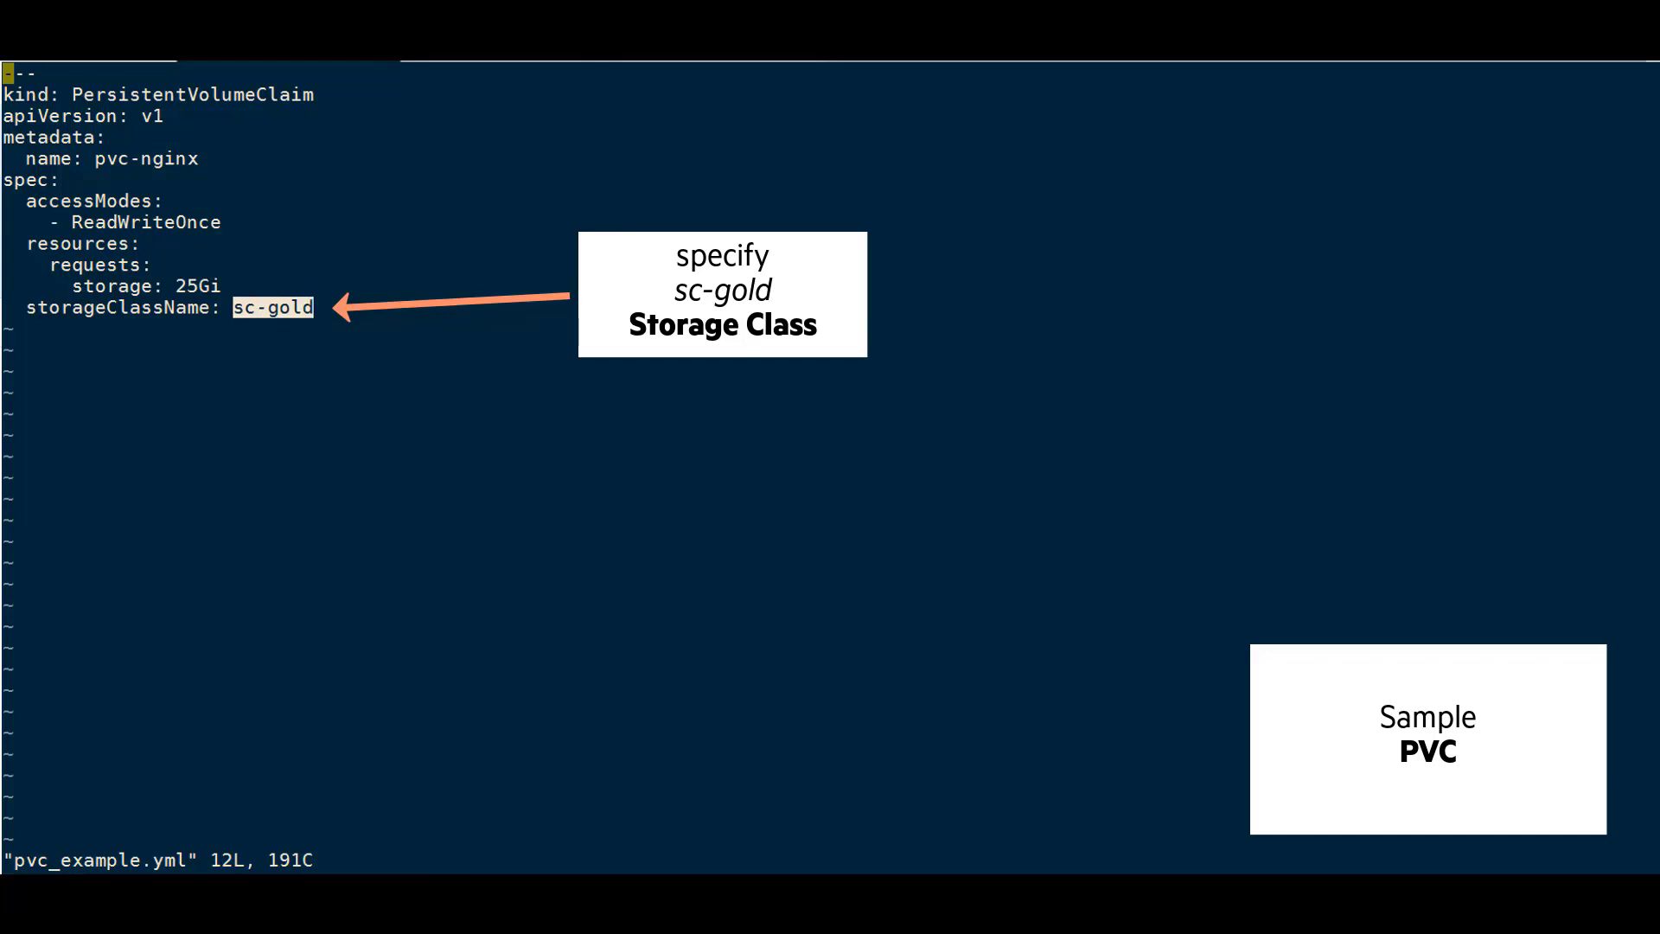
pyautogui.write(':q!')
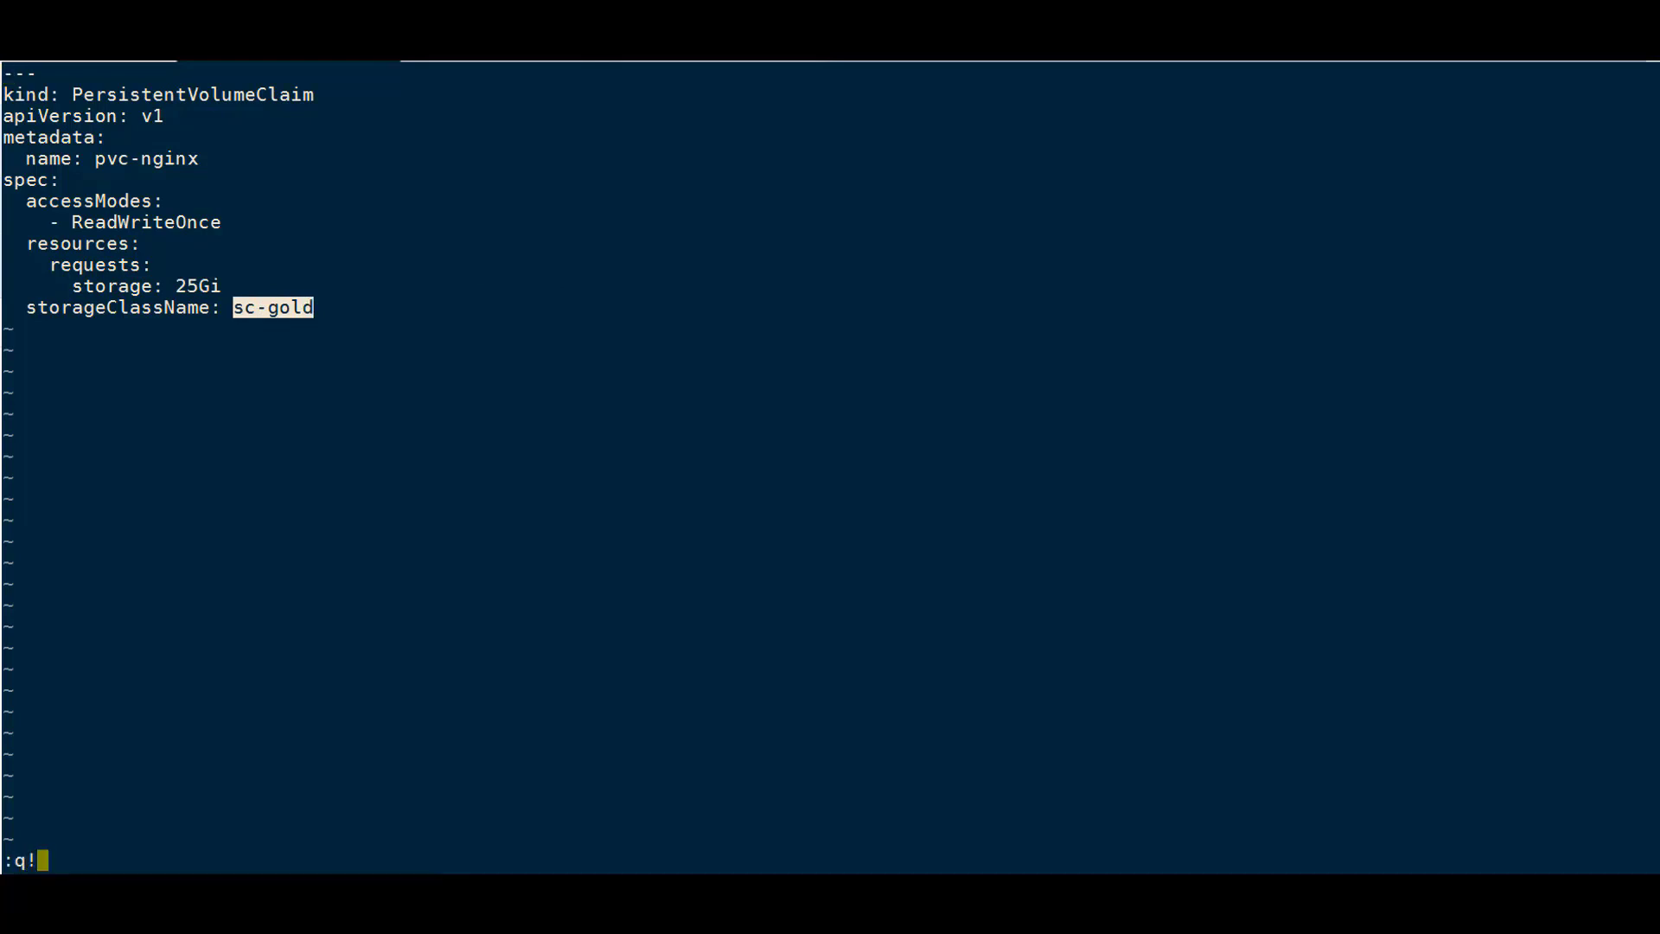
# - Create pvc-nginx from pvc_example.yml and describe it to identify its bound volume
pyautogui.press('Return')
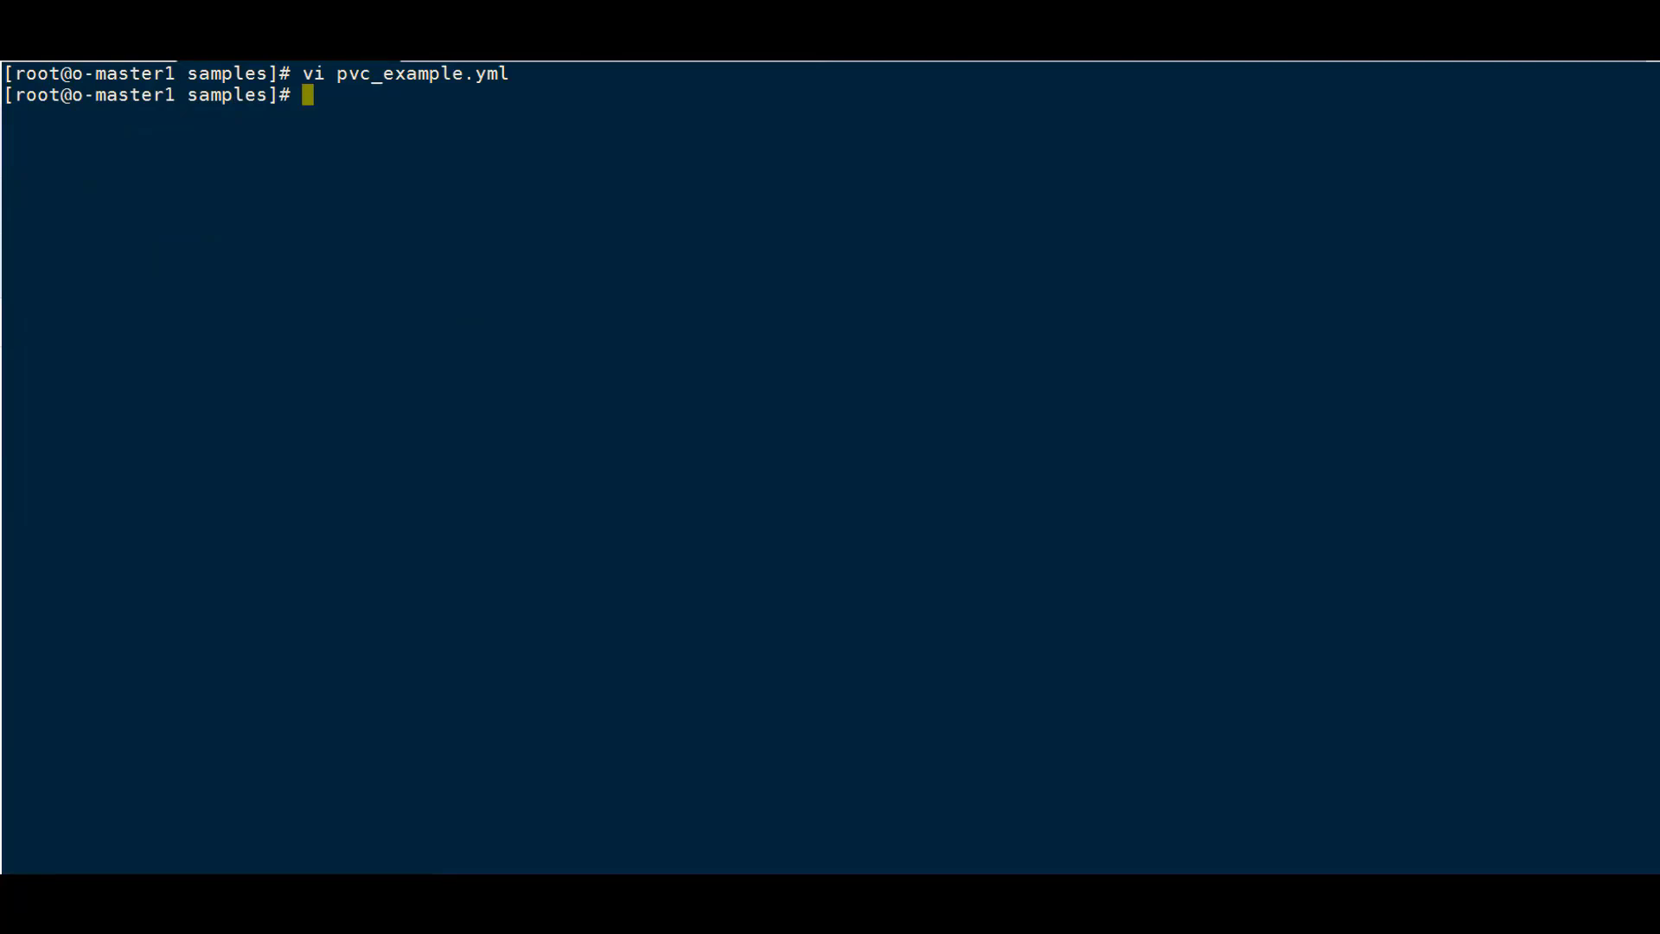
pyautogui.write('oc create -f pv')
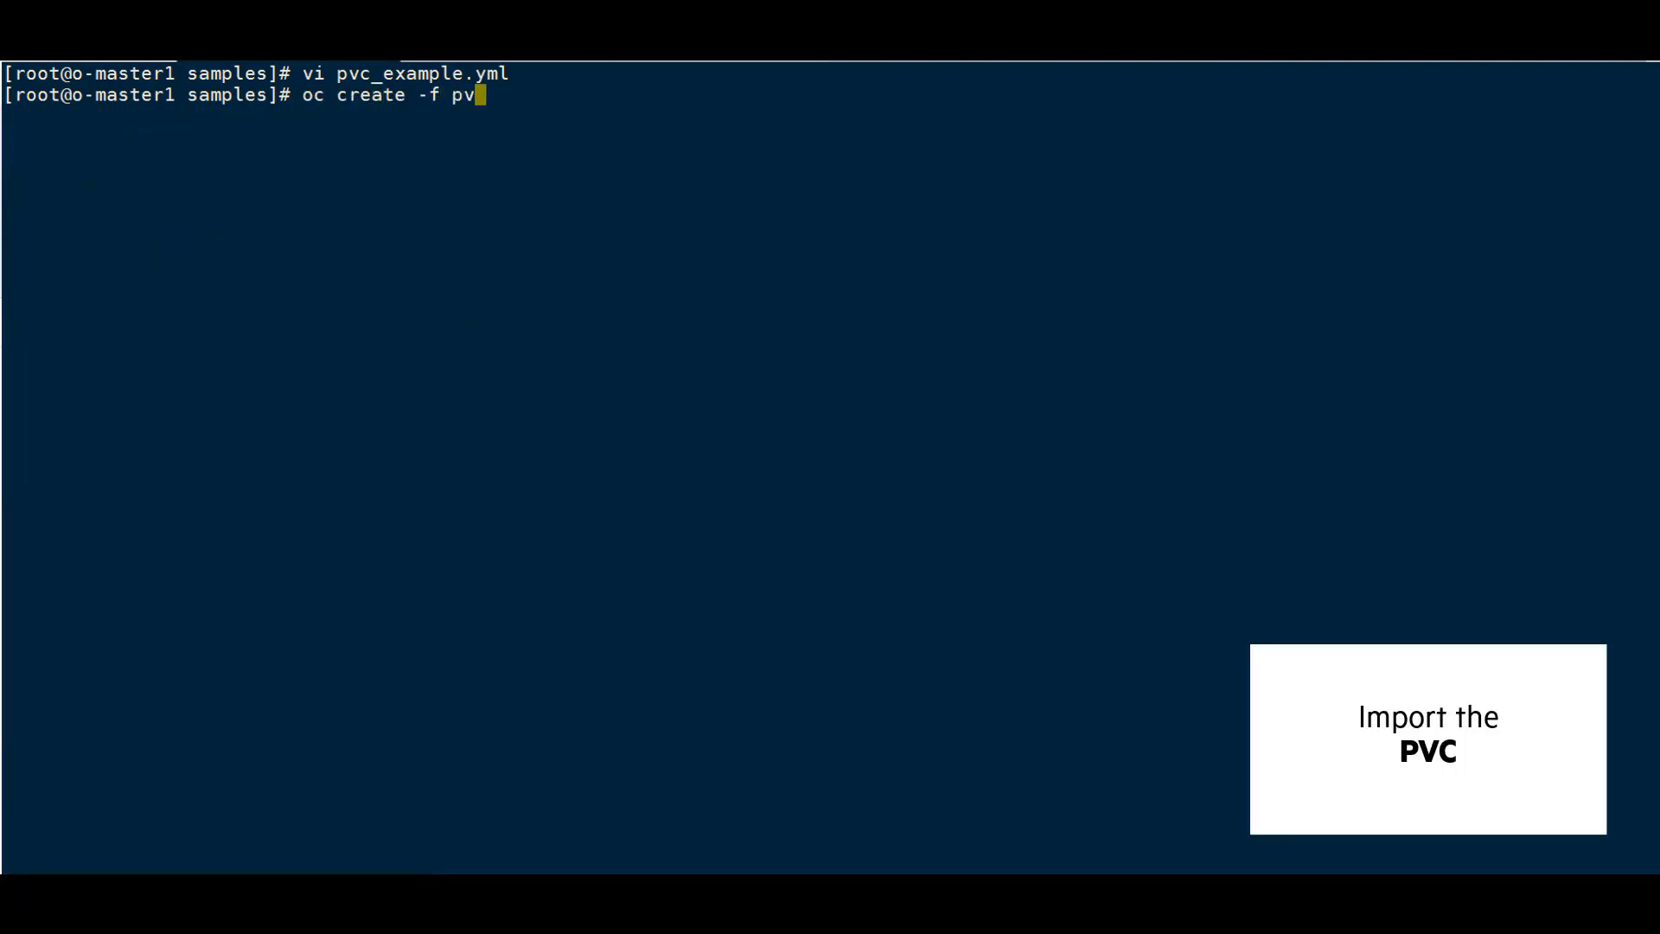
pyautogui.press('Tab')
pyautogui.press('Return')
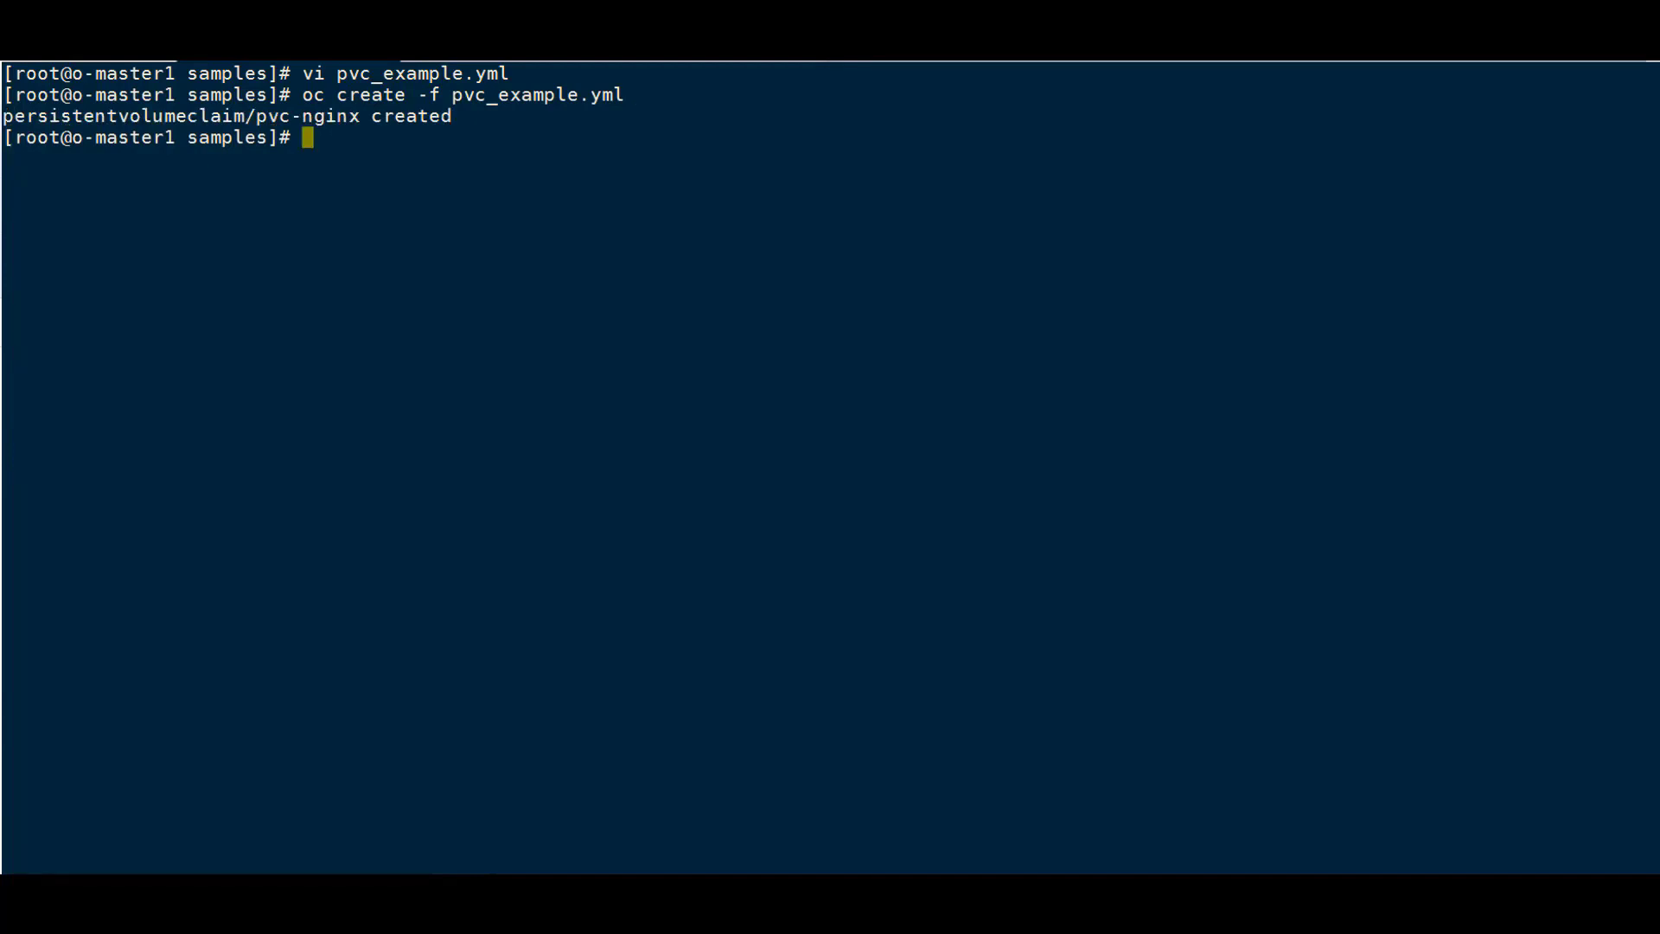
pyautogui.write('oc describe ')
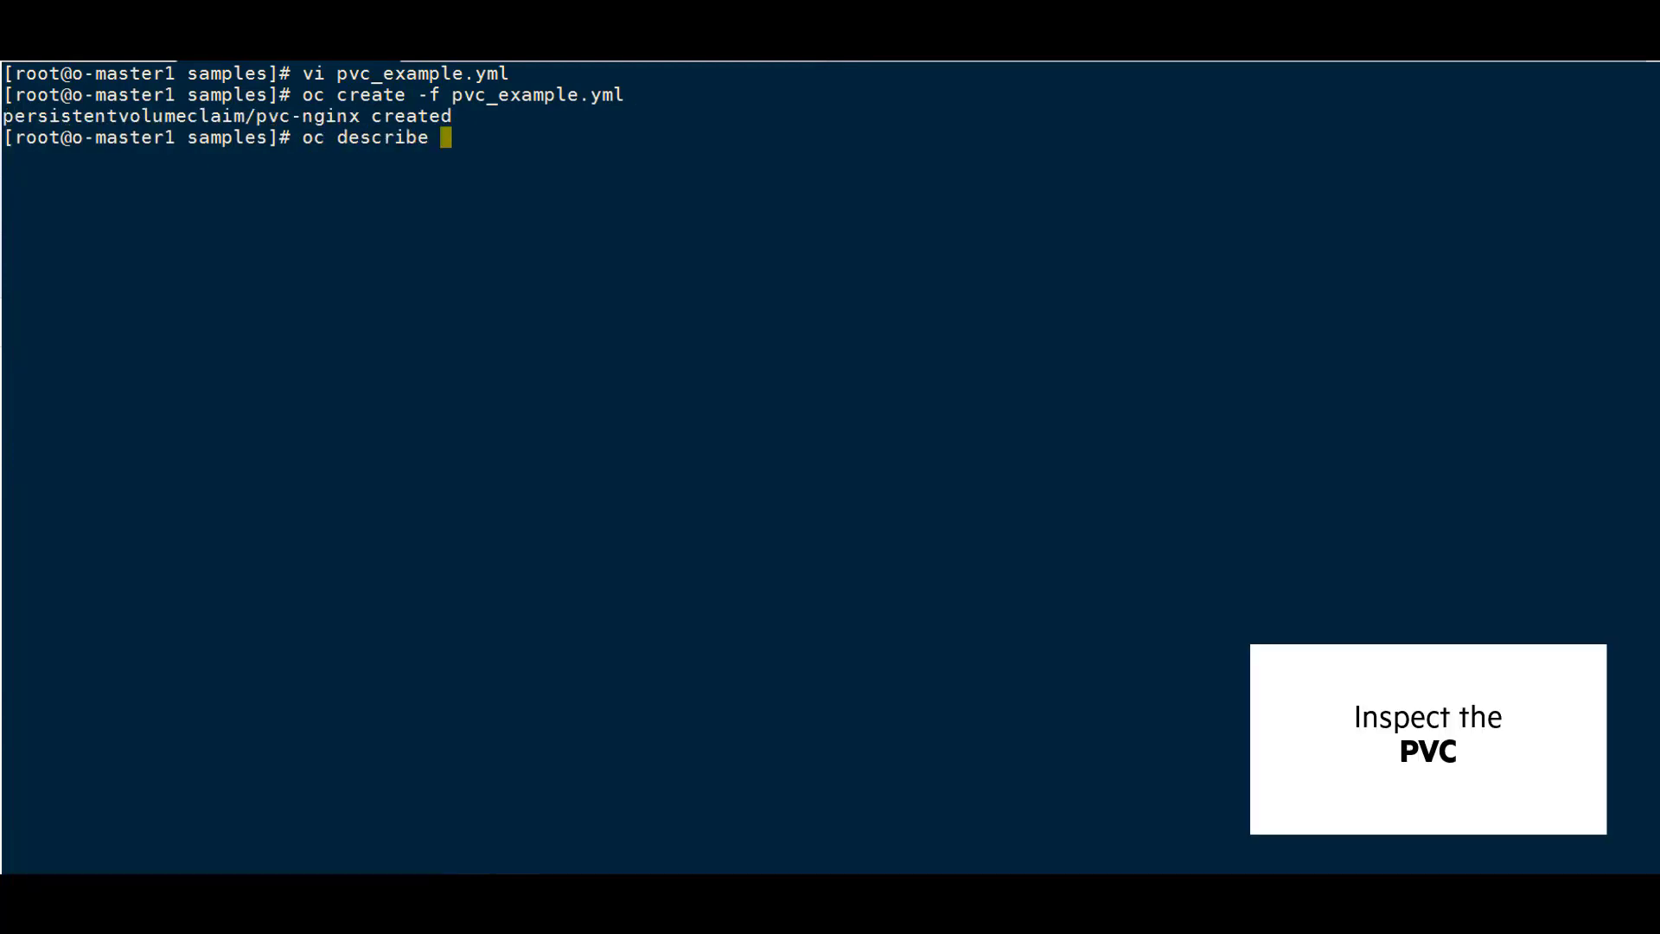
pyautogui.write('pvc pvc-nginx')
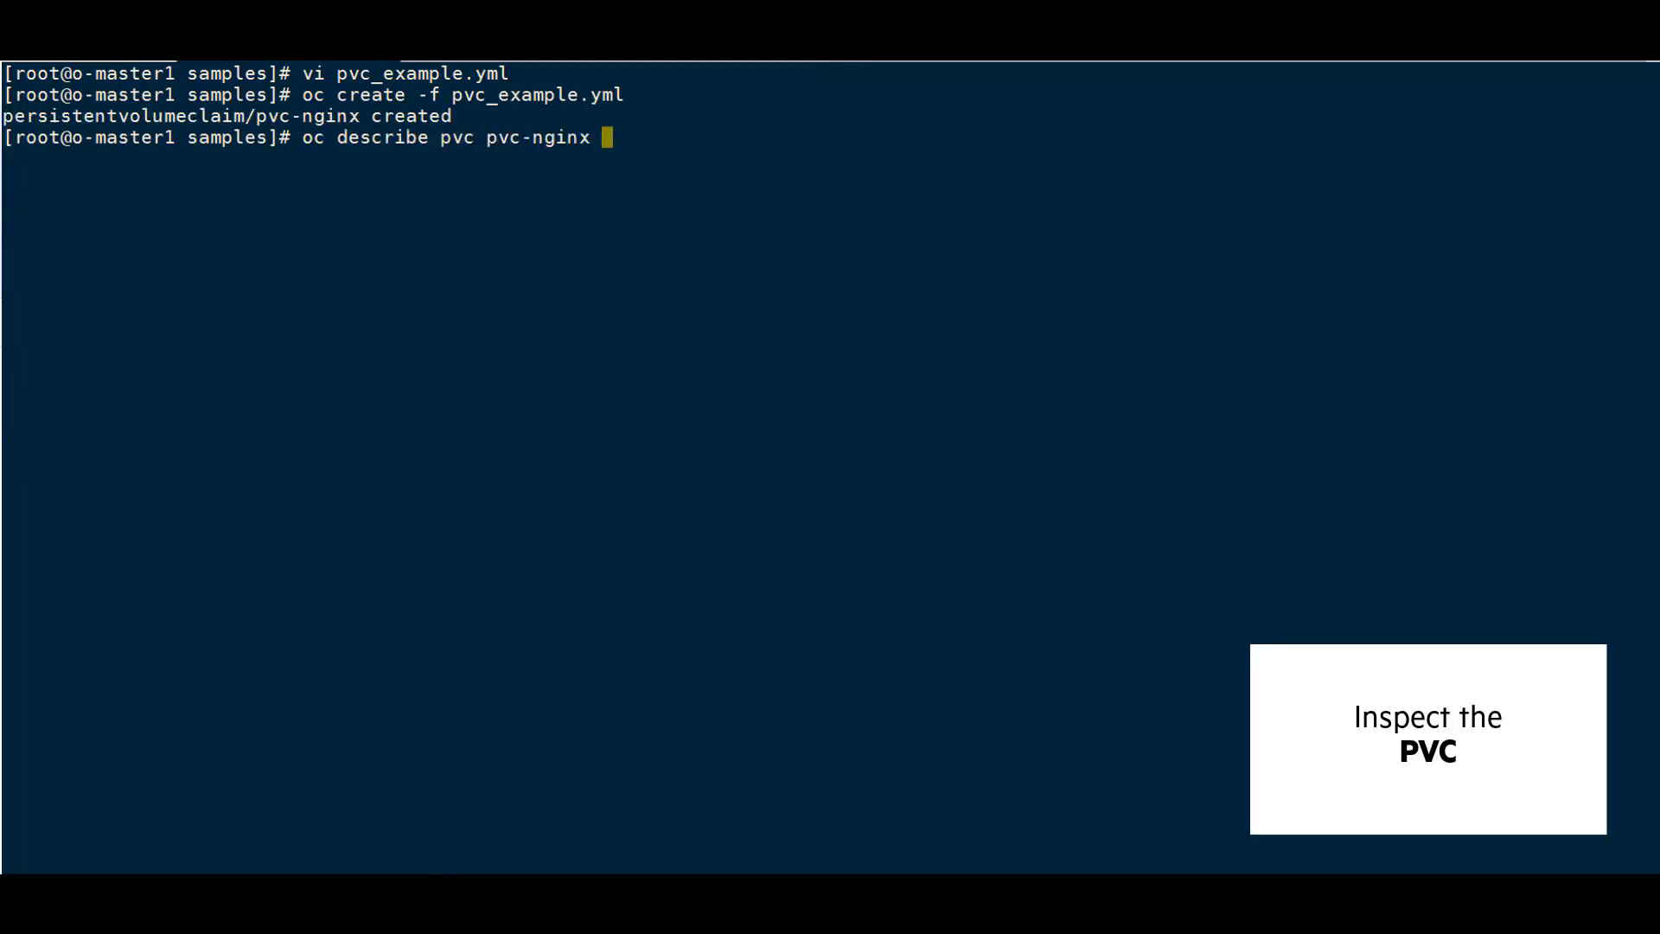
pyautogui.press('Return')
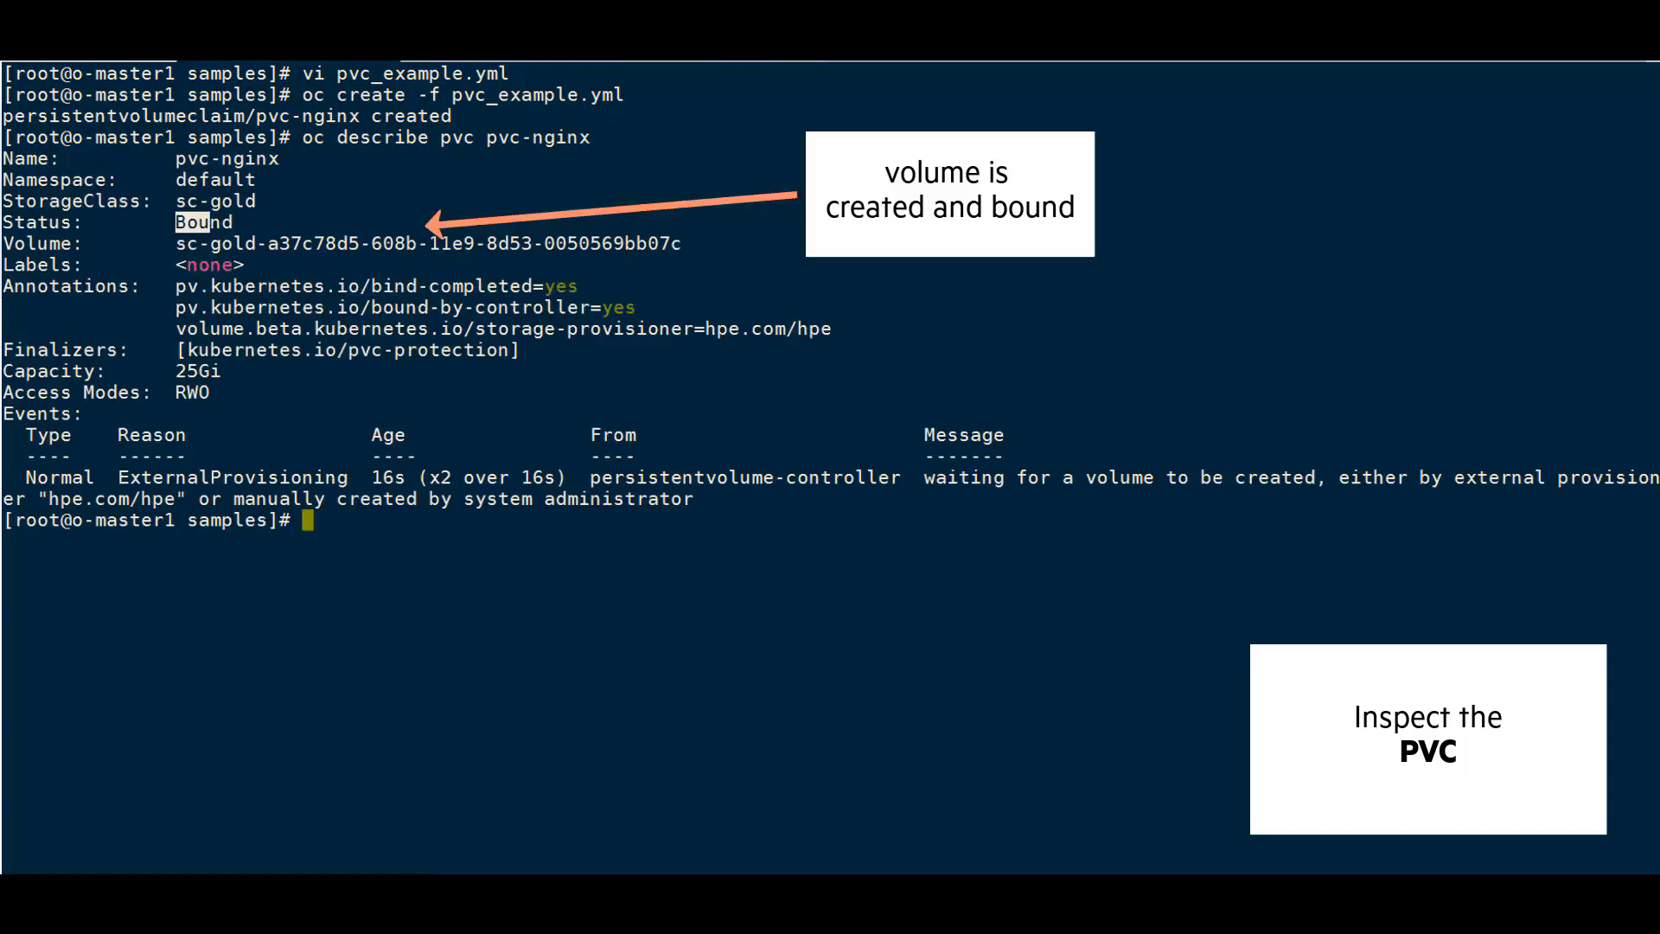
pyautogui.moveTo(175, 242); pyautogui.dragTo(672, 243)
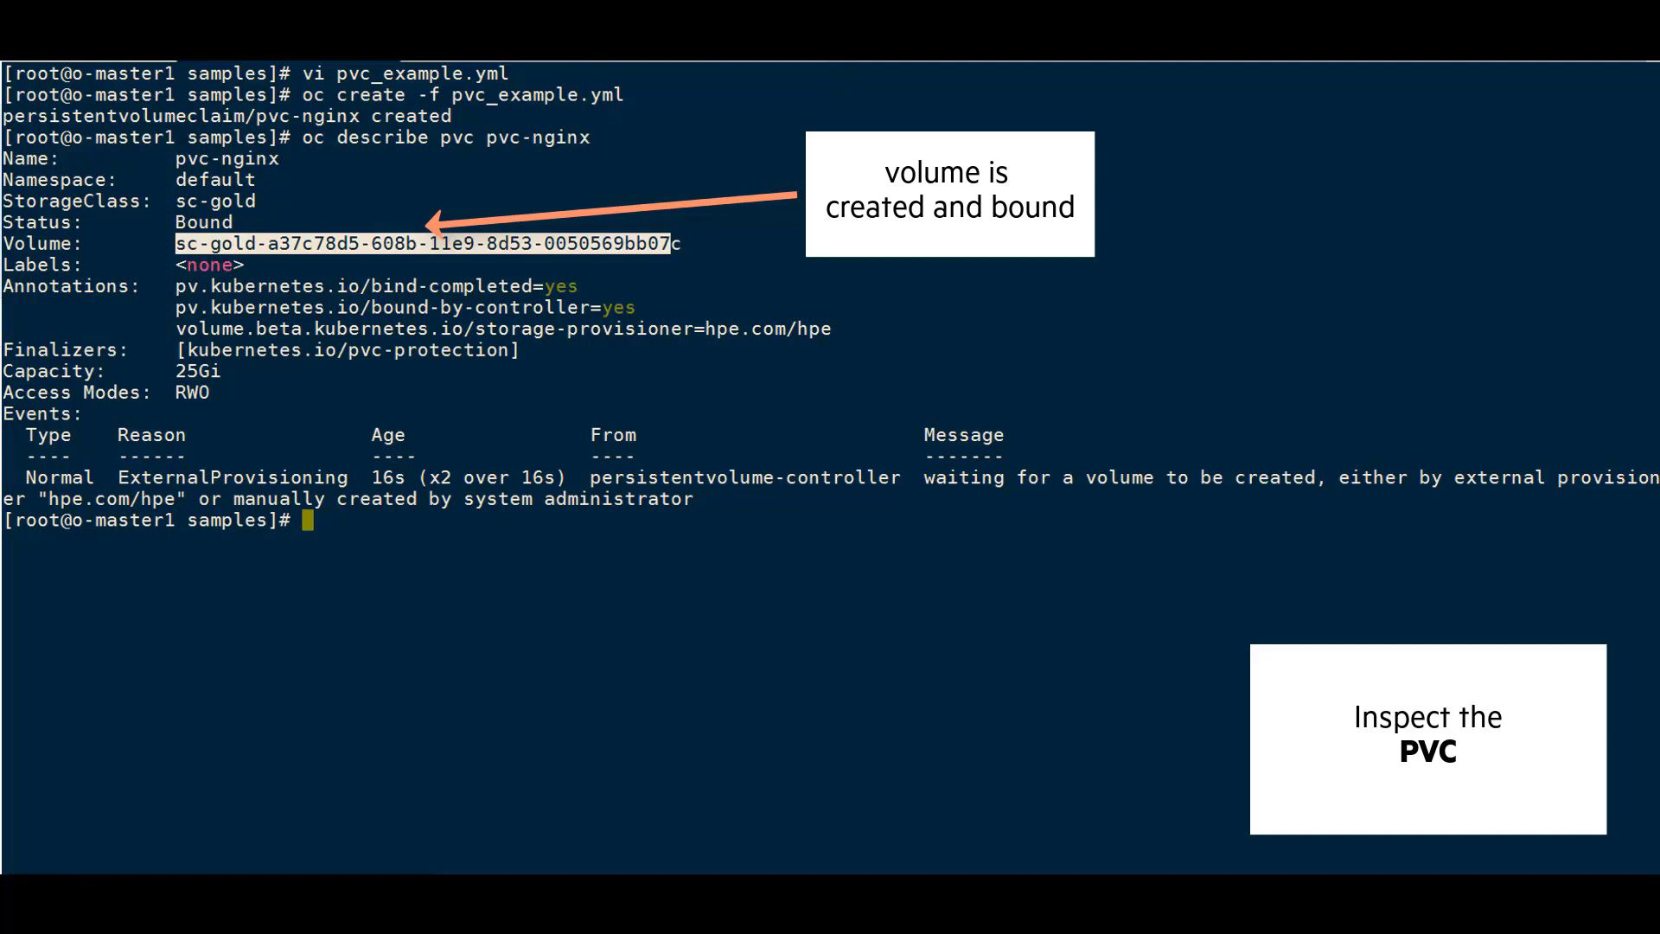
pyautogui.write('cl')
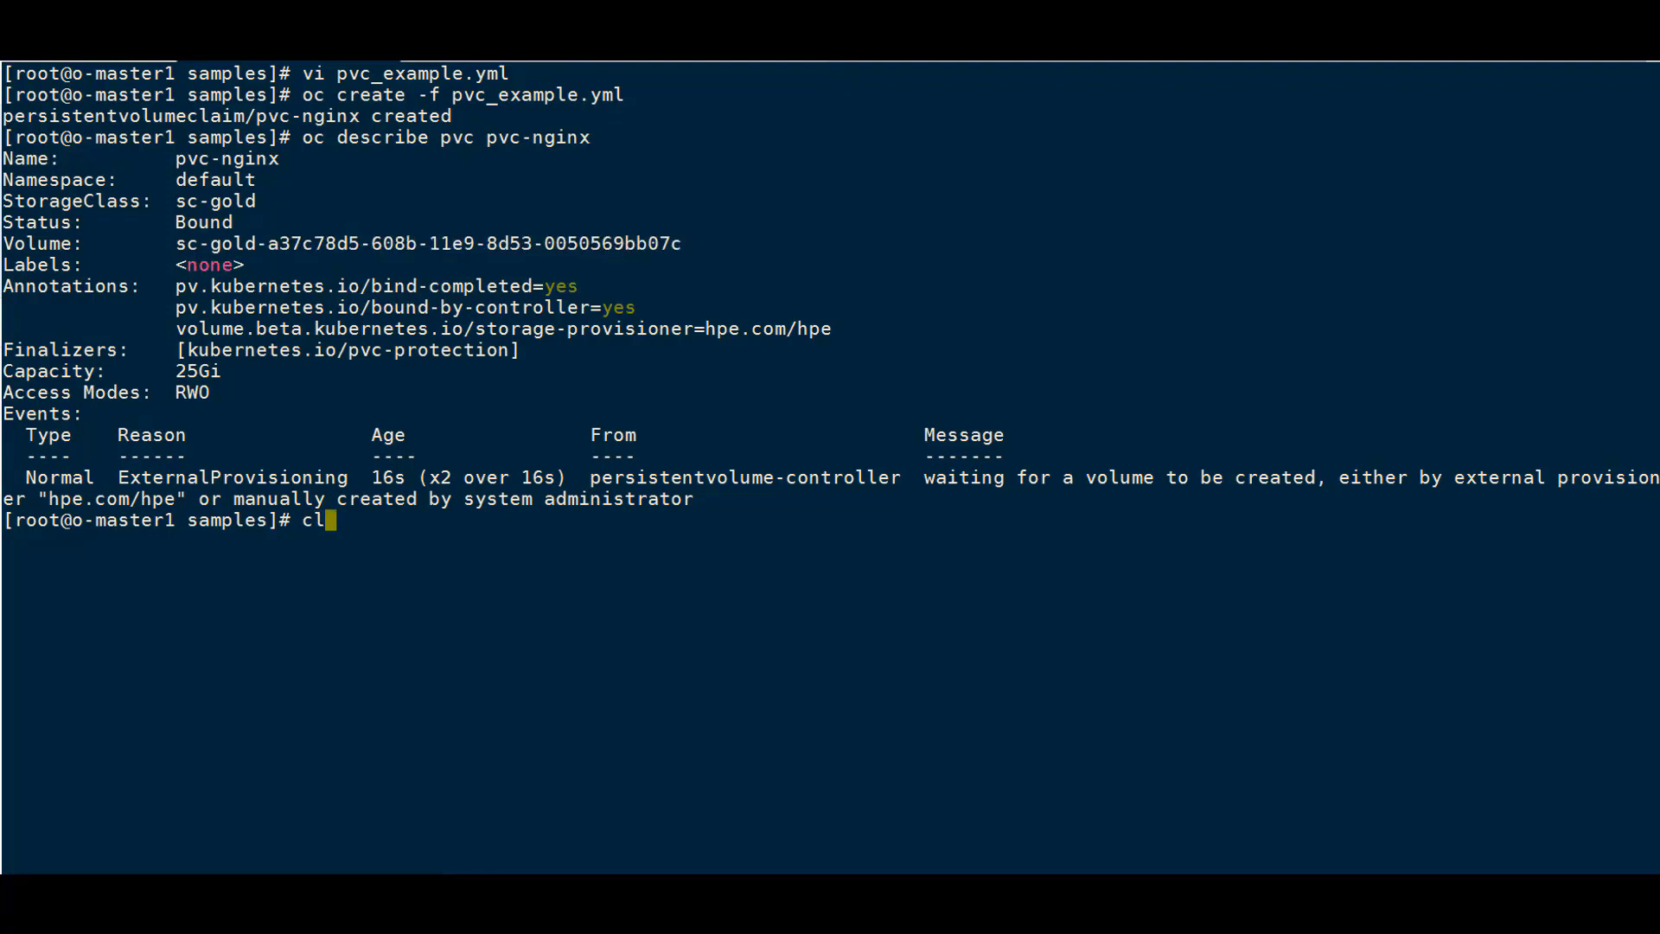
pyautogui.write('ear')
# - List persistent volumes with oc get pv and highlight the 25Gi sc-gold volume
pyautogui.press('Return')
pyautogui.write('oc get pv')
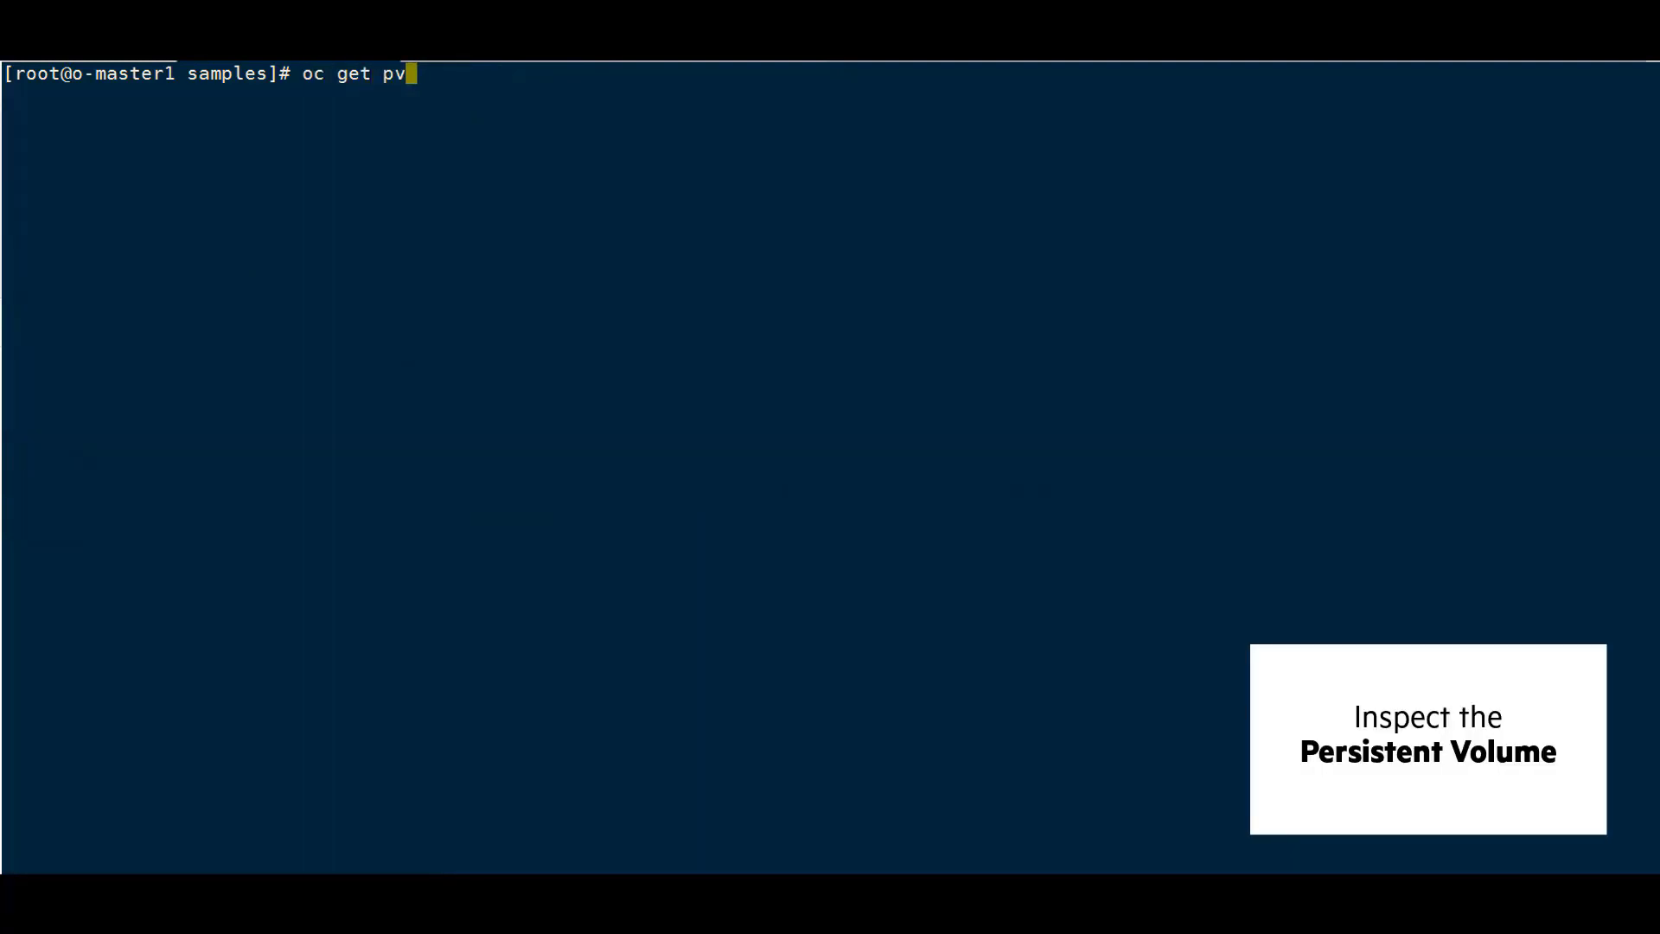
pyautogui.press('Return')
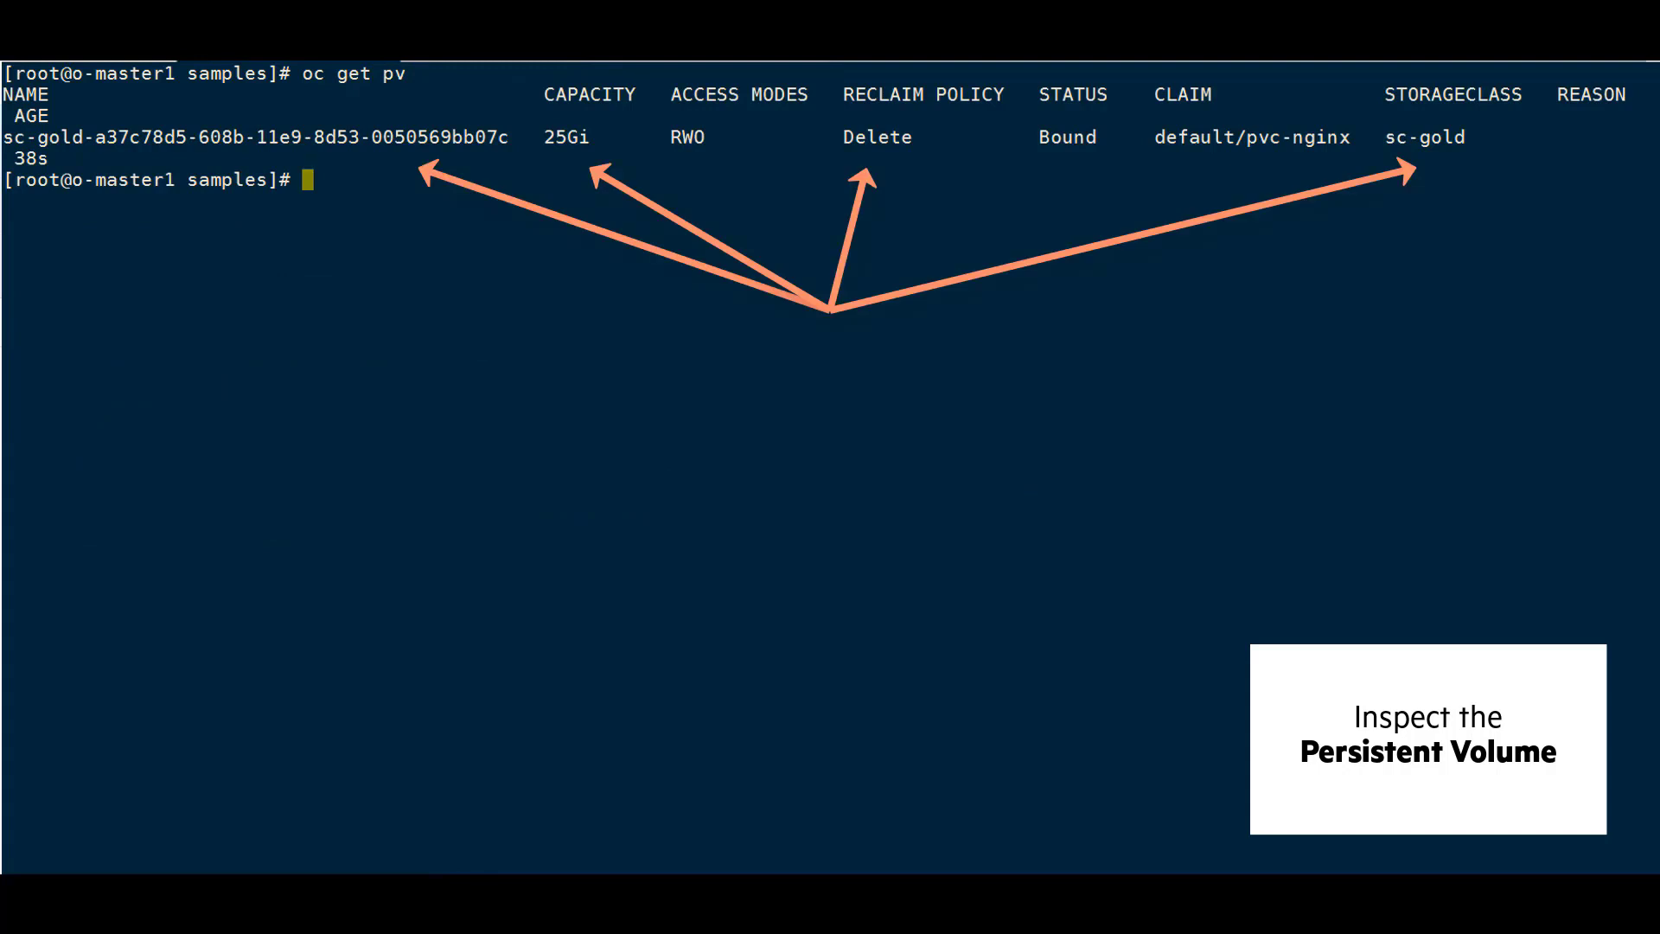
pyautogui.moveTo(2, 137); pyautogui.dragTo(508, 137)
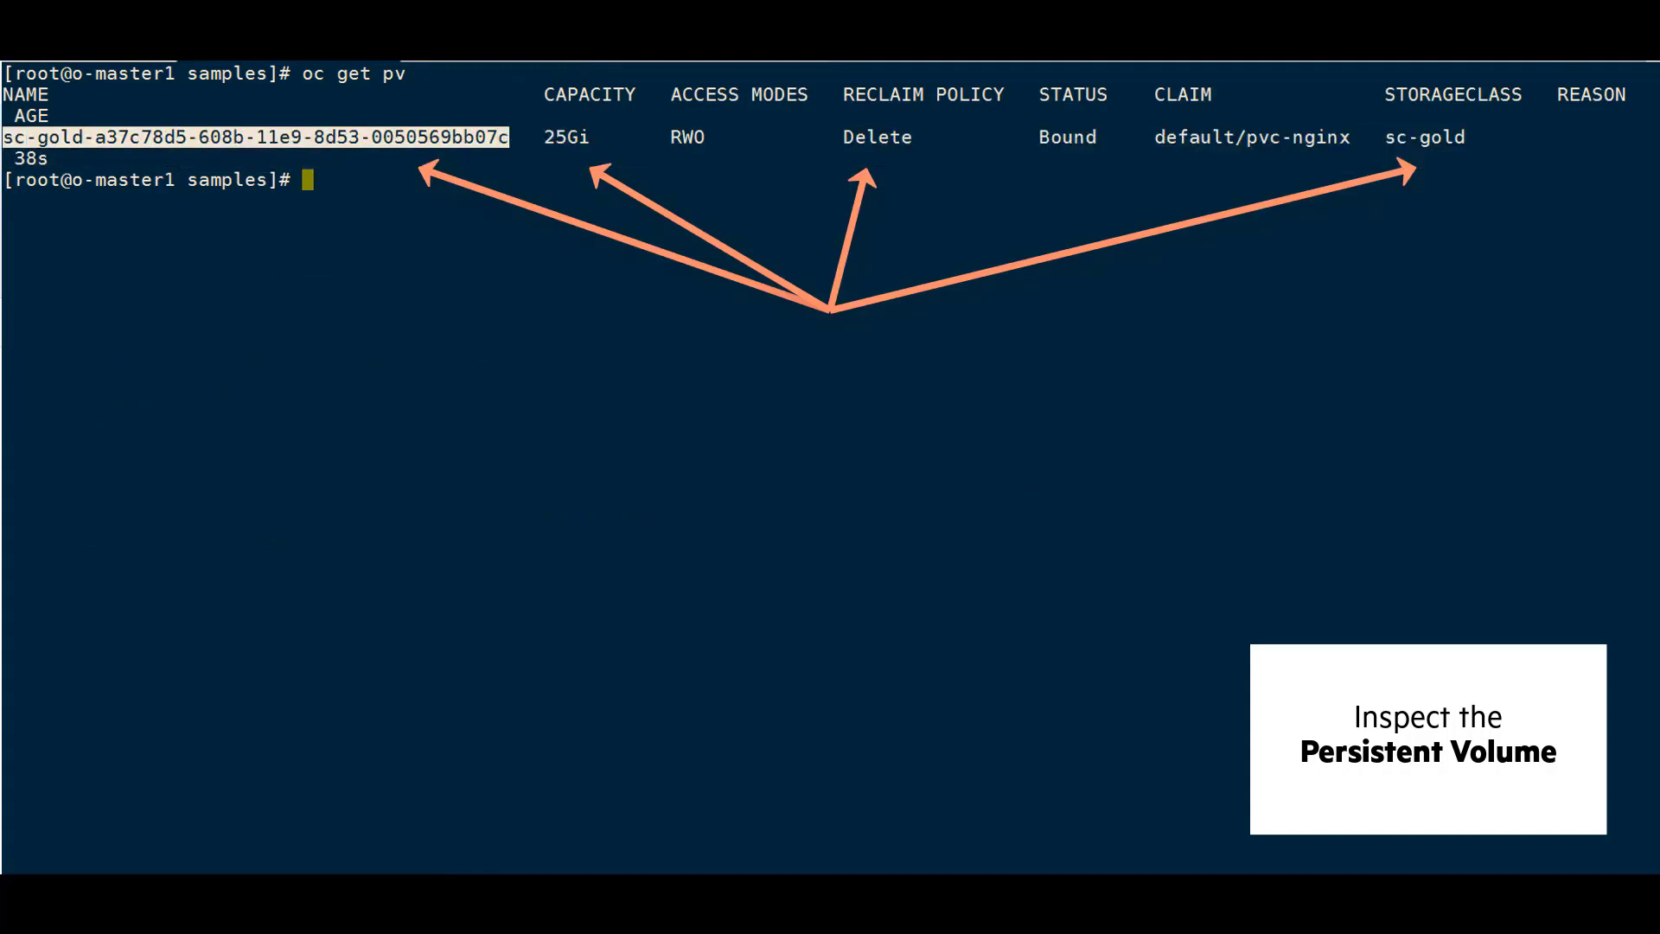
pyautogui.write('clear')
# - Clear the screen and open nginx-pod.yml, defining pod-nginx on pvc-nginx and NodePort 30080
pyautogui.press('Return')
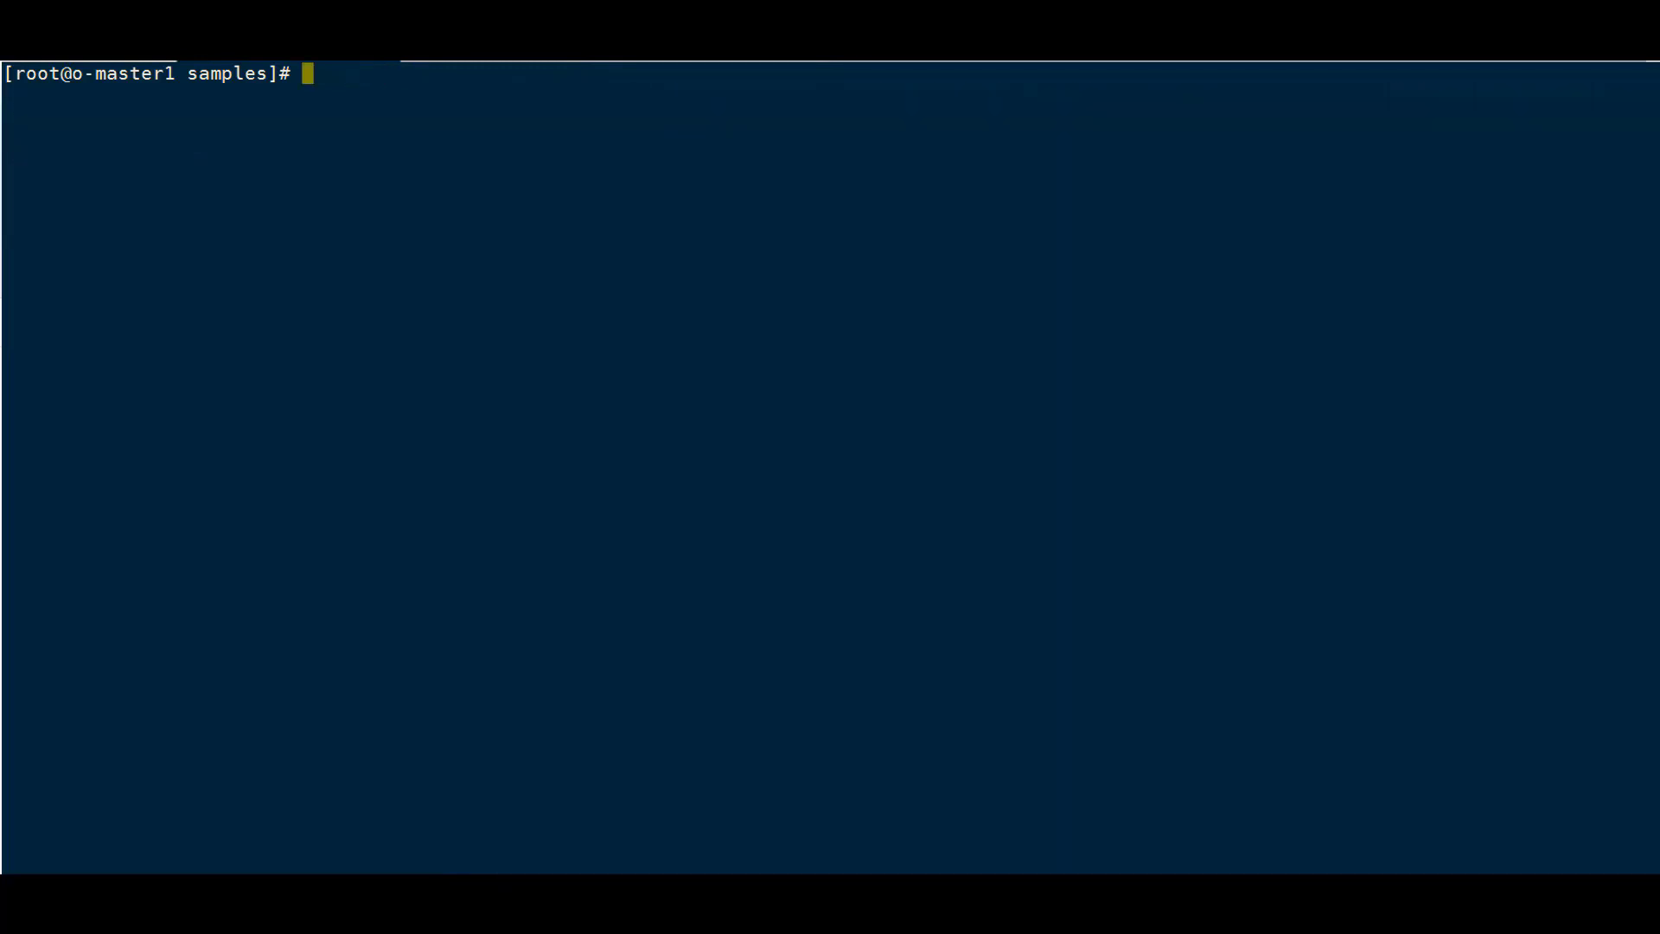
pyautogui.write('vi nginx-pod.yml')
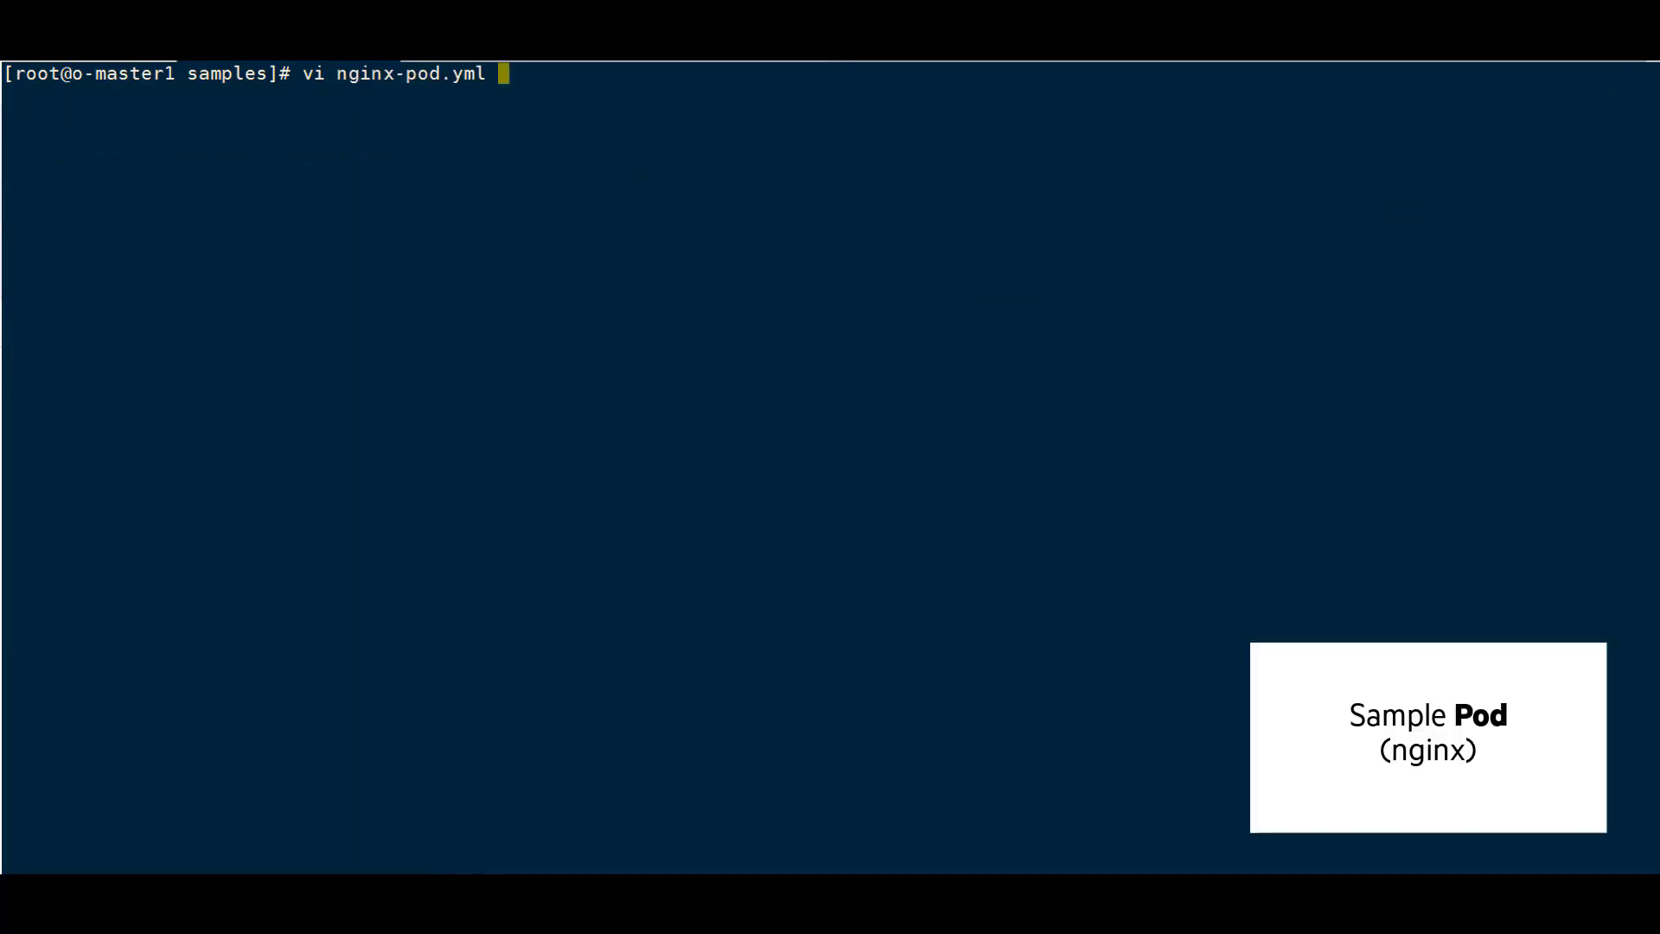
pyautogui.press('Return')
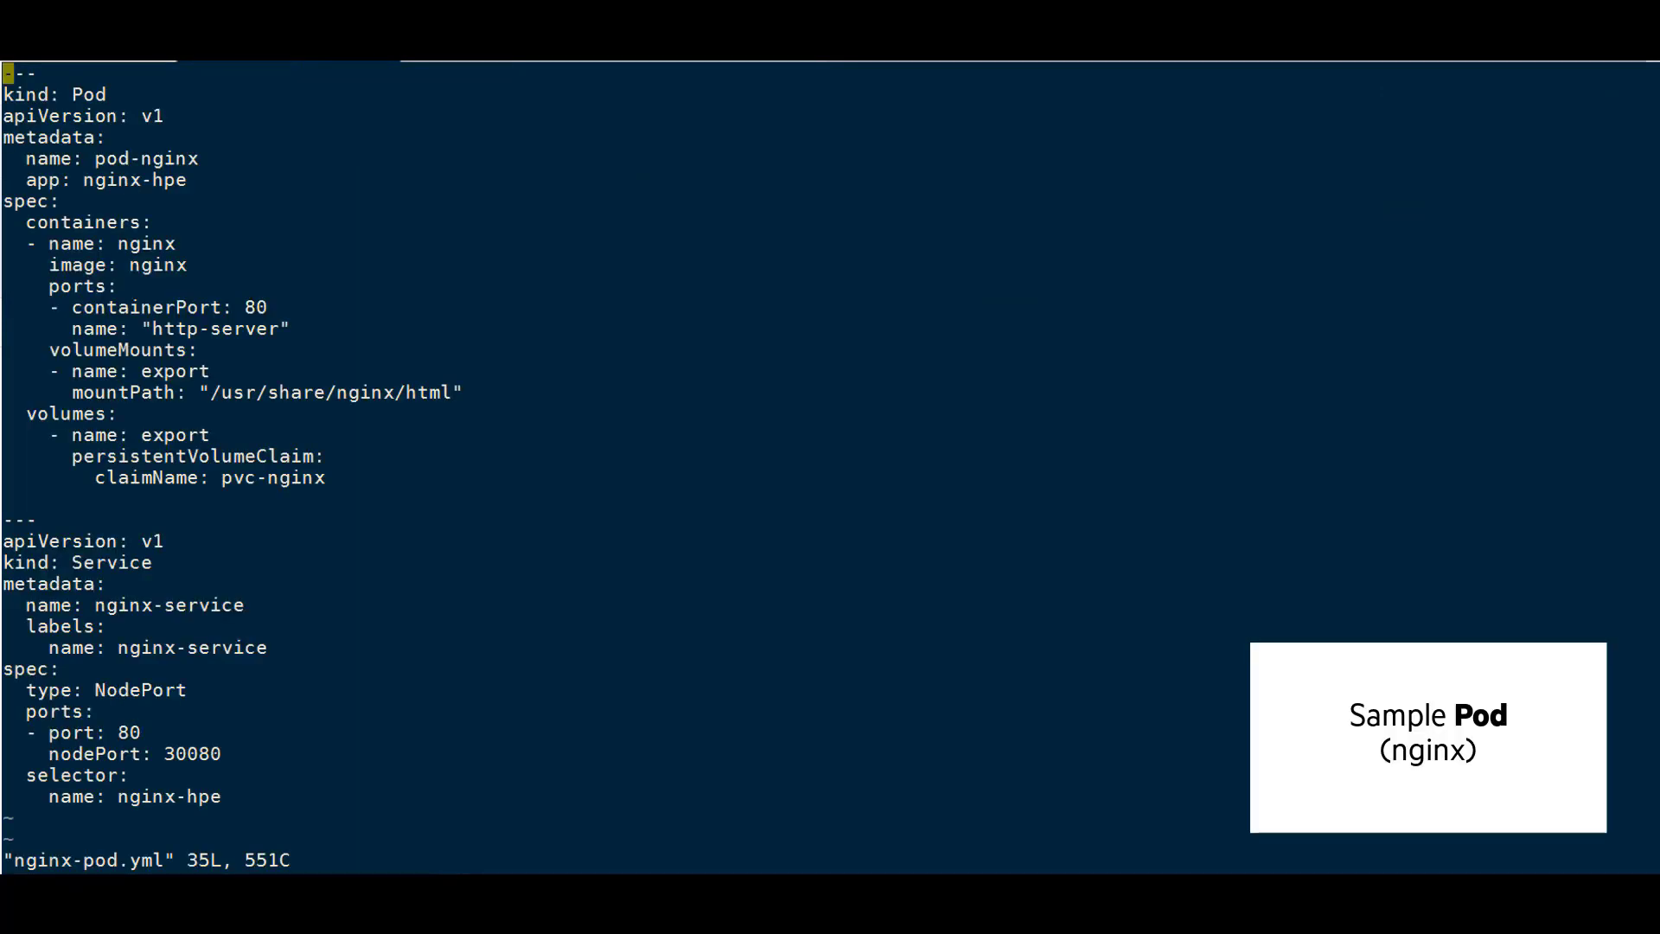
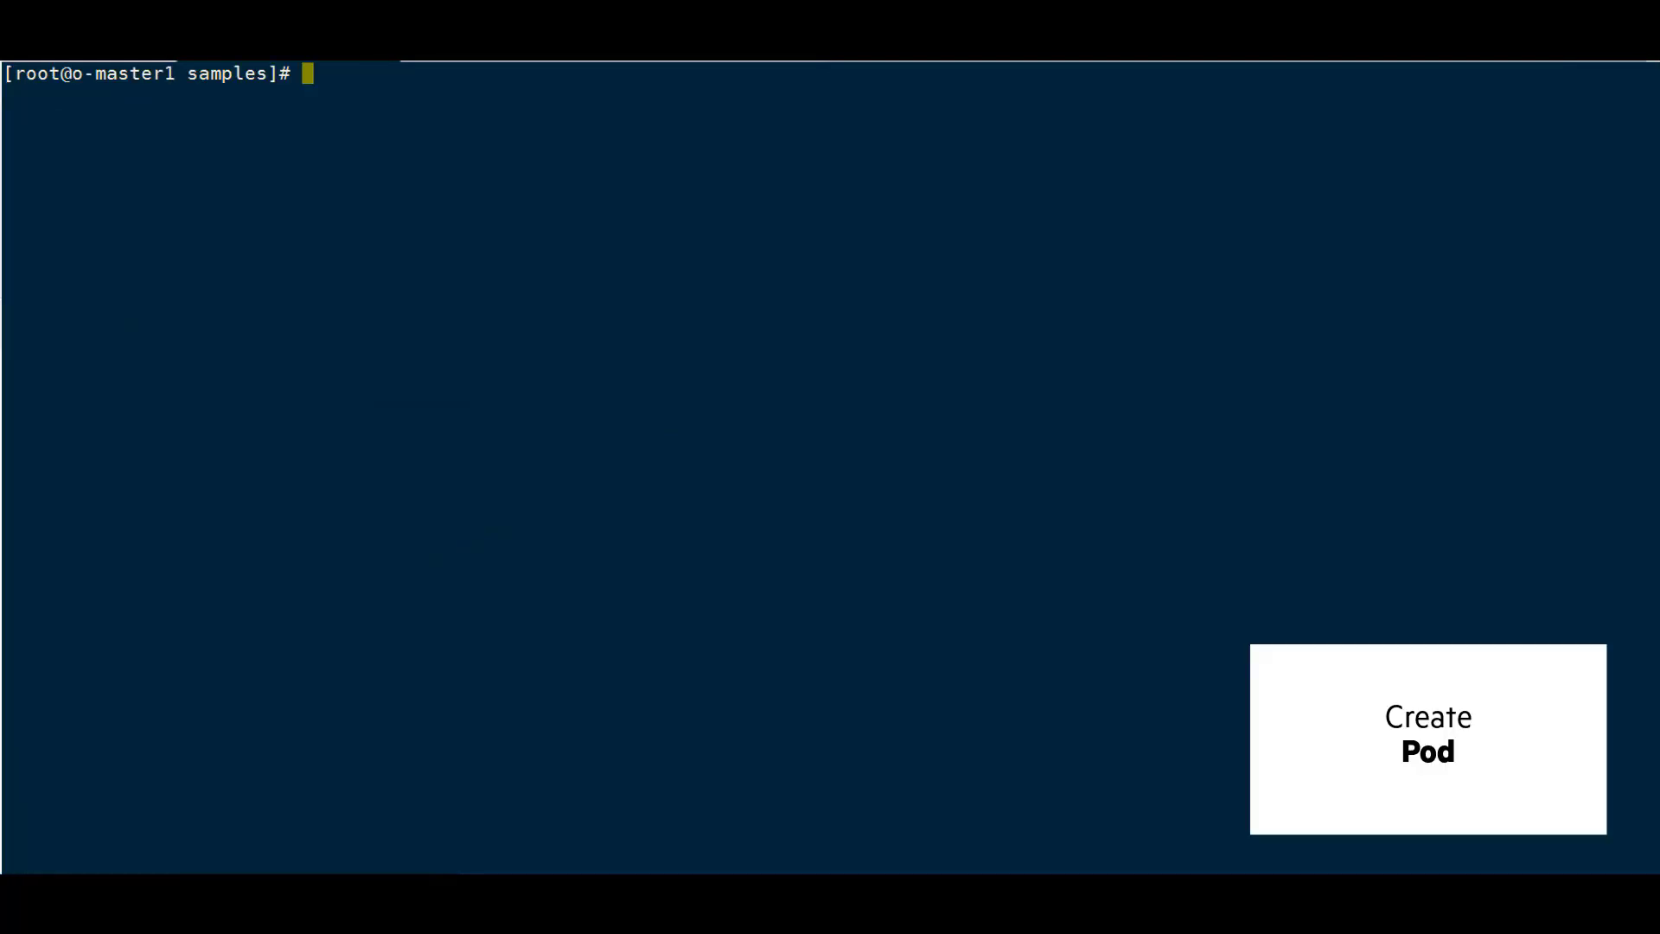
pyautogui.write('oc create -f nginx-pod.yml')
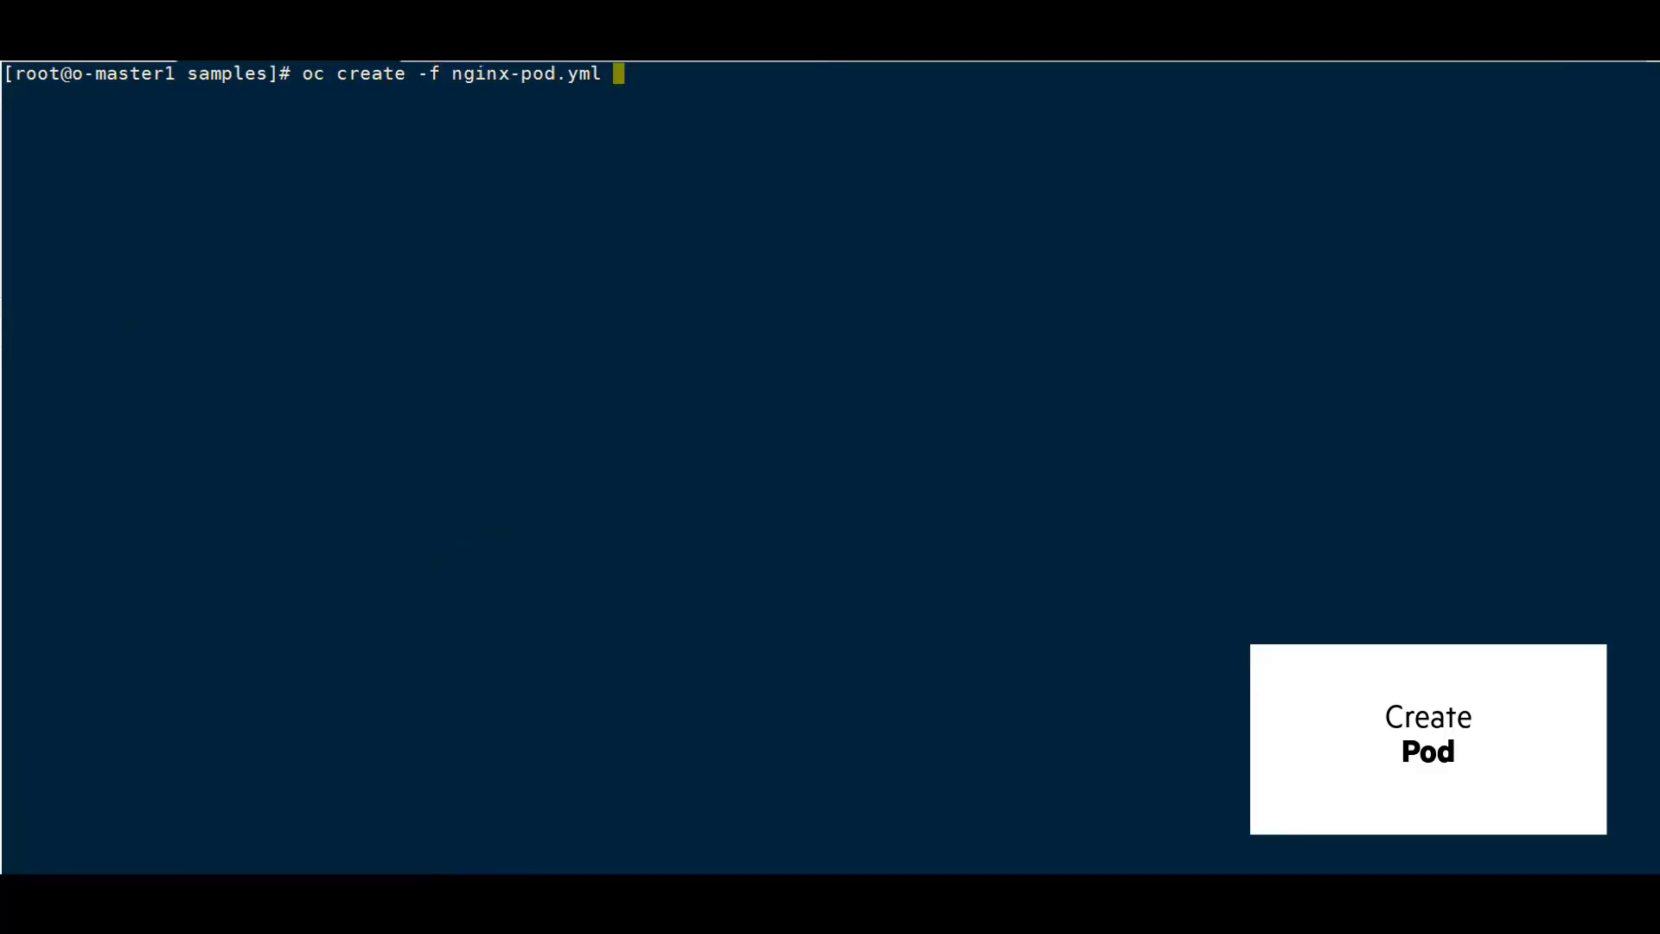
# - Create pod-nginx and nginx-service from nginx-pod.yml with oc create
pyautogui.press('Return')
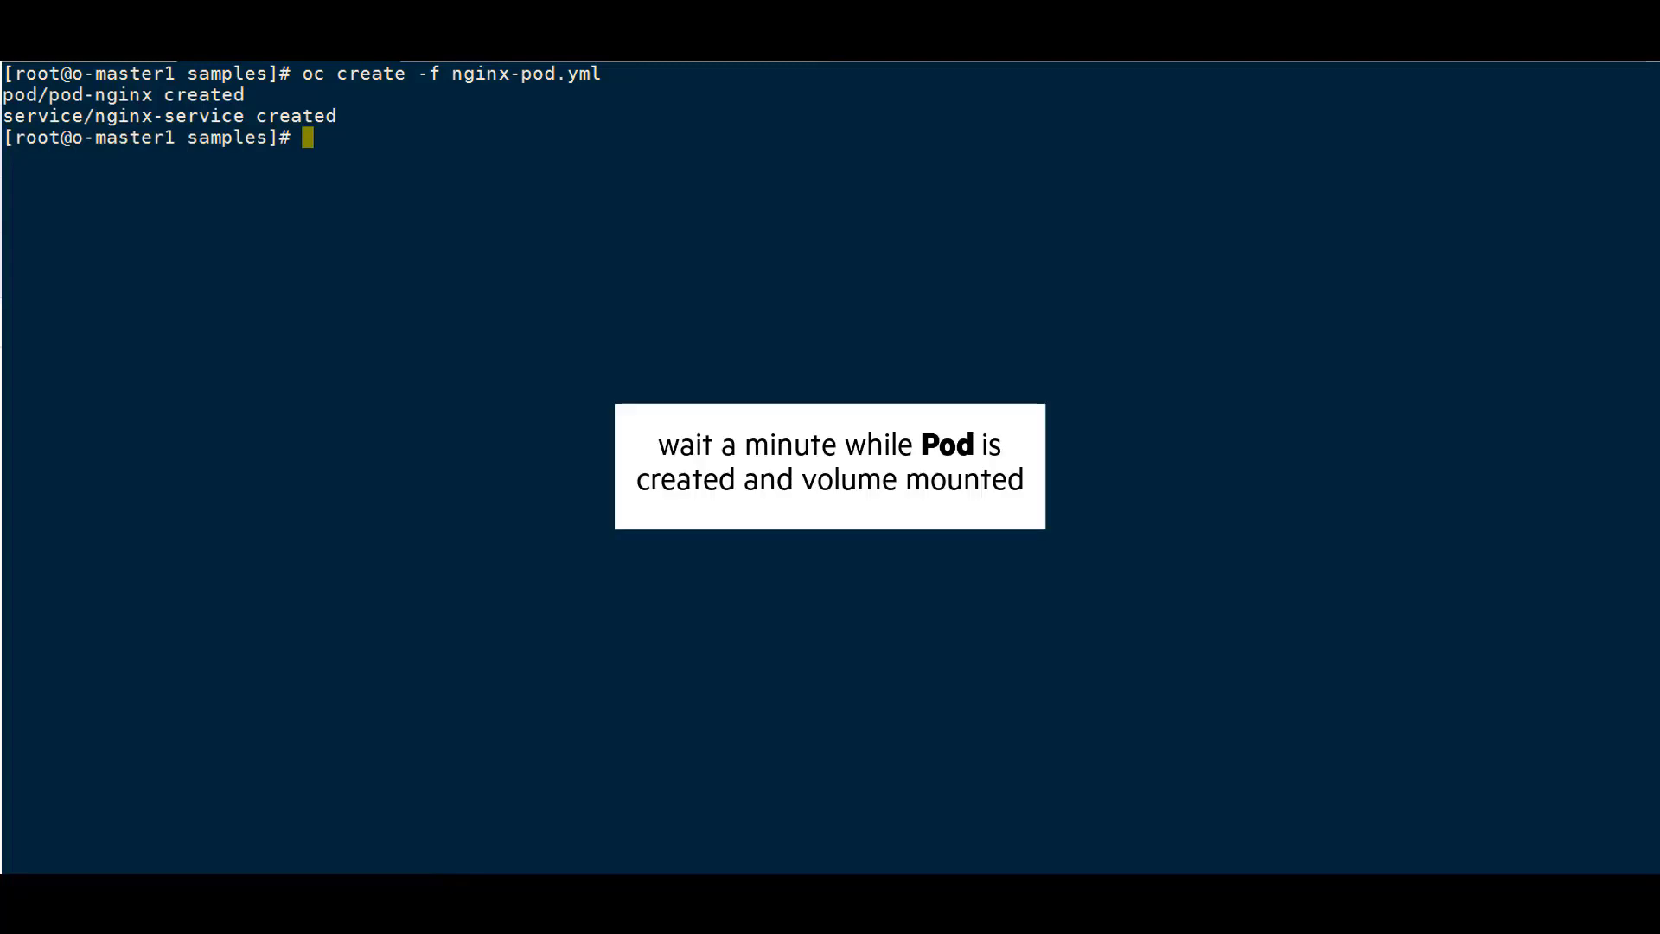
pyautogui.write('oc describe ')
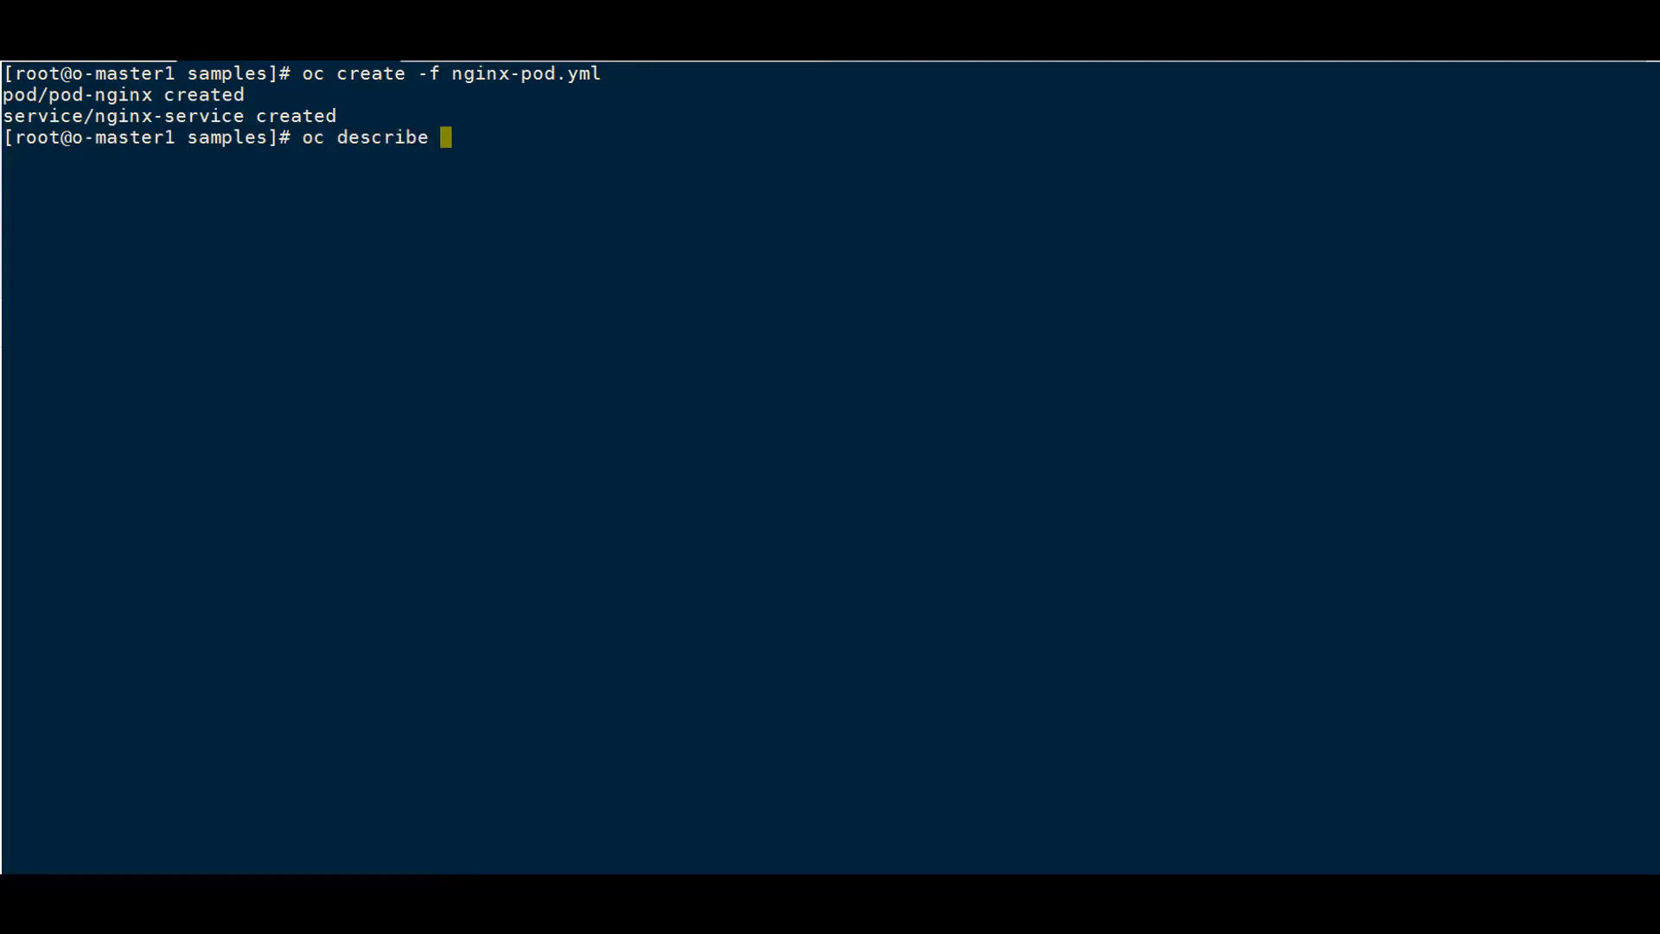
pyautogui.write('pod pod-nginx | less')
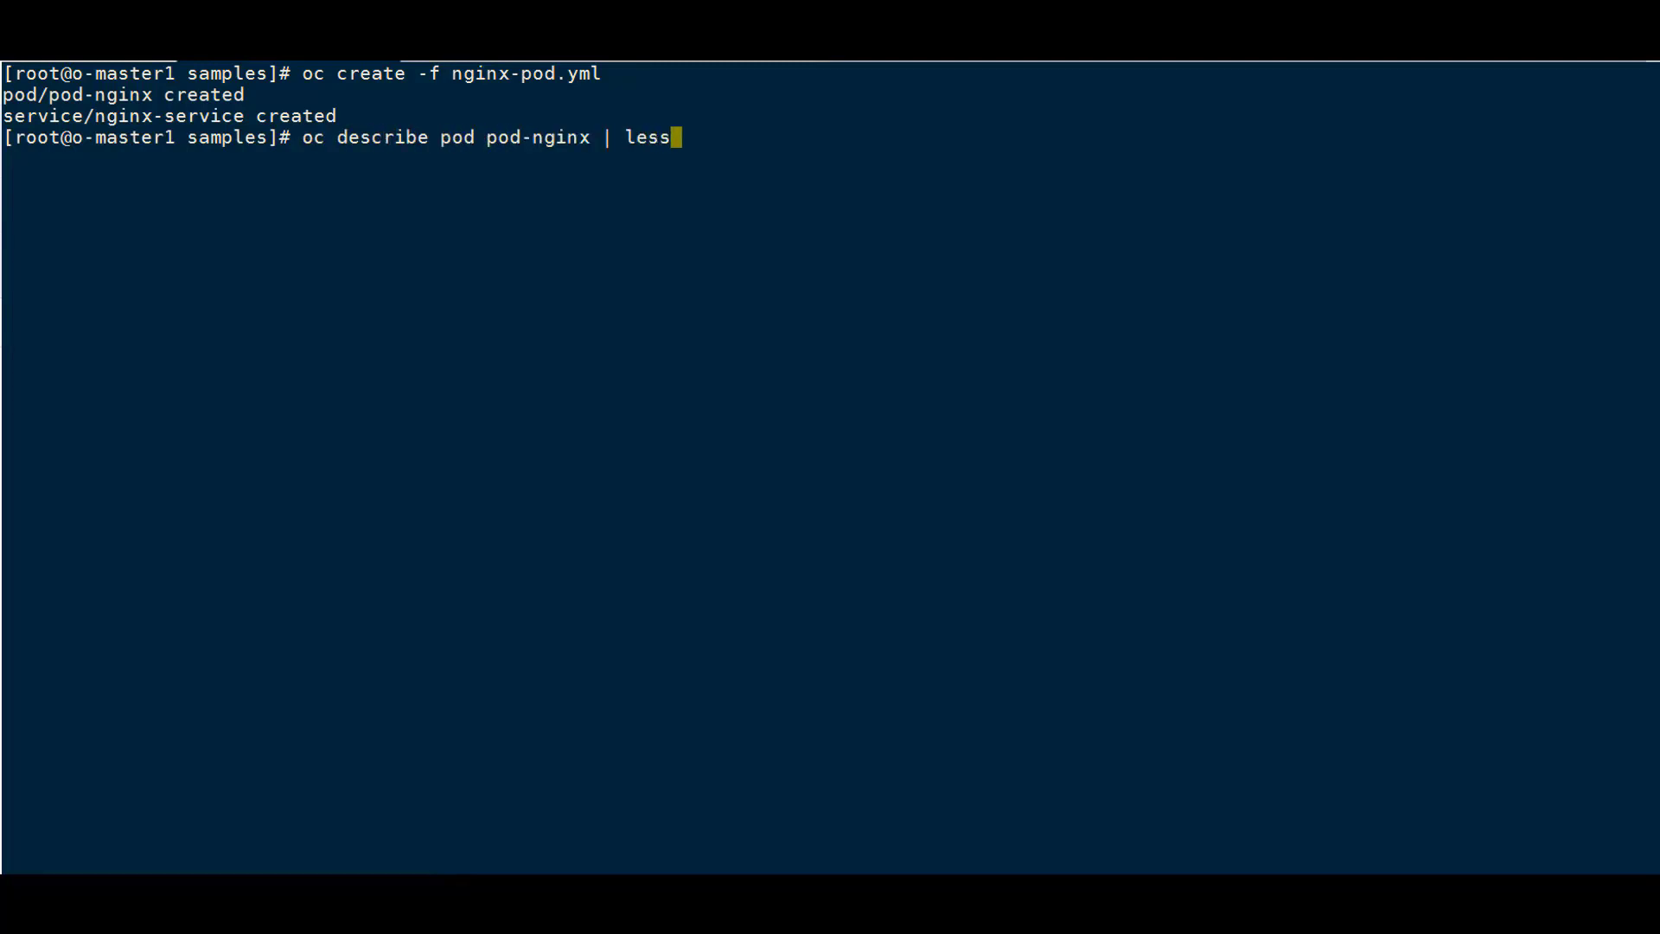
# - Confirm pod-nginx runs with pvc-nginx mounted, then write 'Hello from Kubernetes Storage!' into its index.html
pyautogui.press('Return')
pyautogui.press('space')
pyautogui.press('space')
pyautogui.press('space')
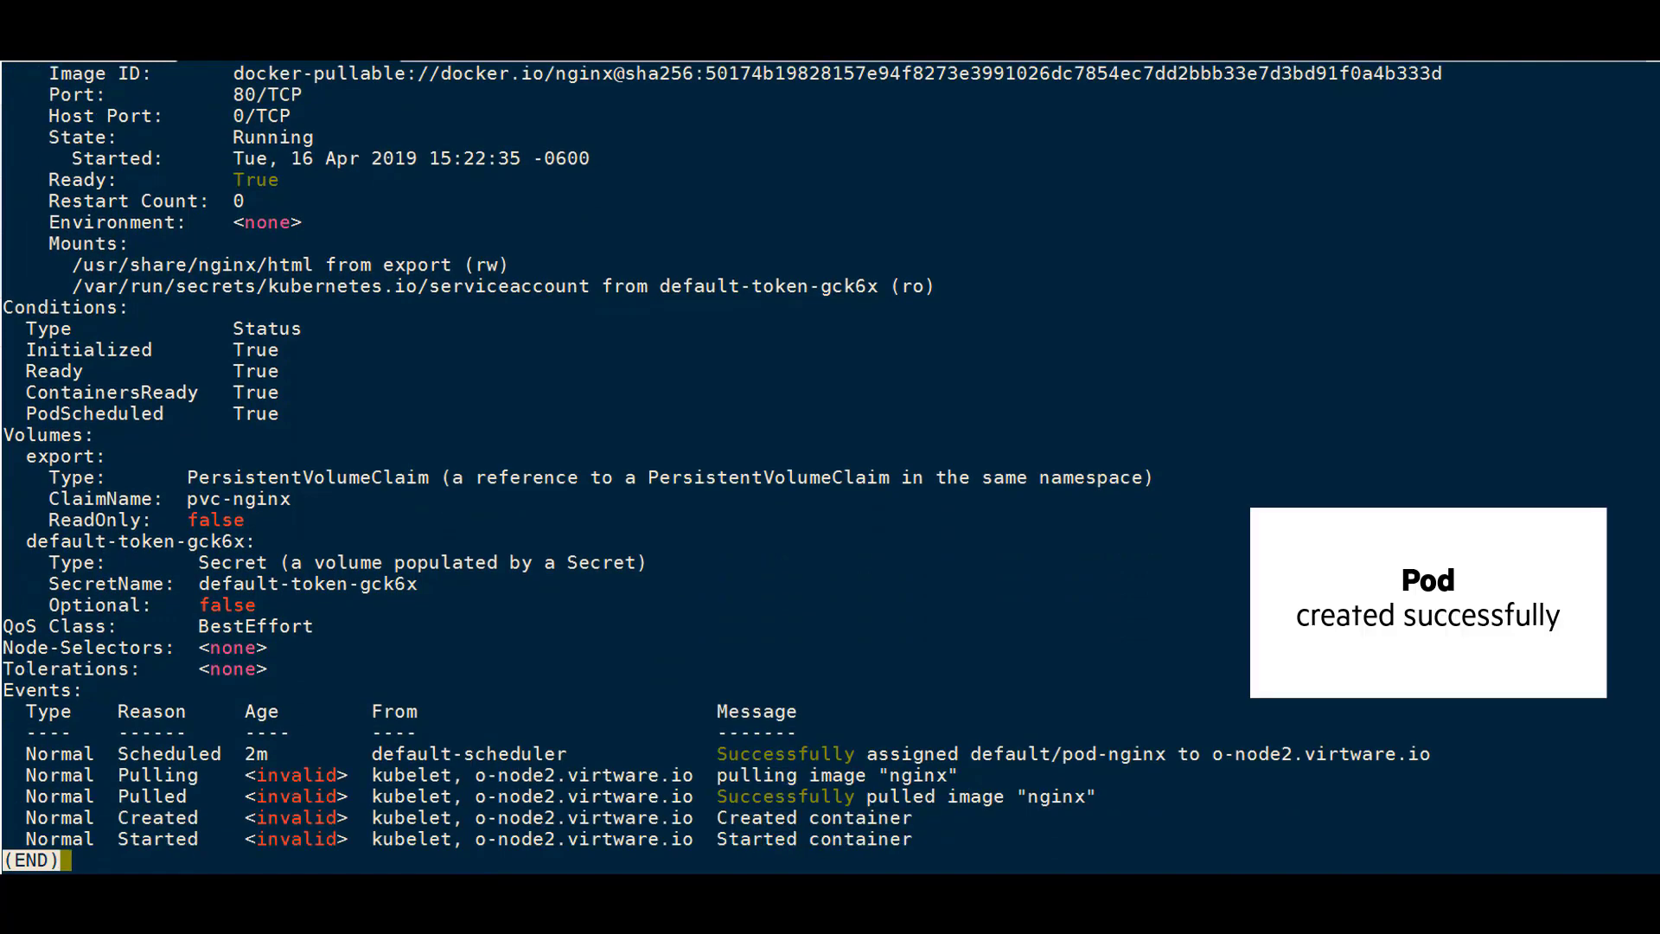
pyautogui.moveTo(1648, 843); pyautogui.dragTo(9, 754)
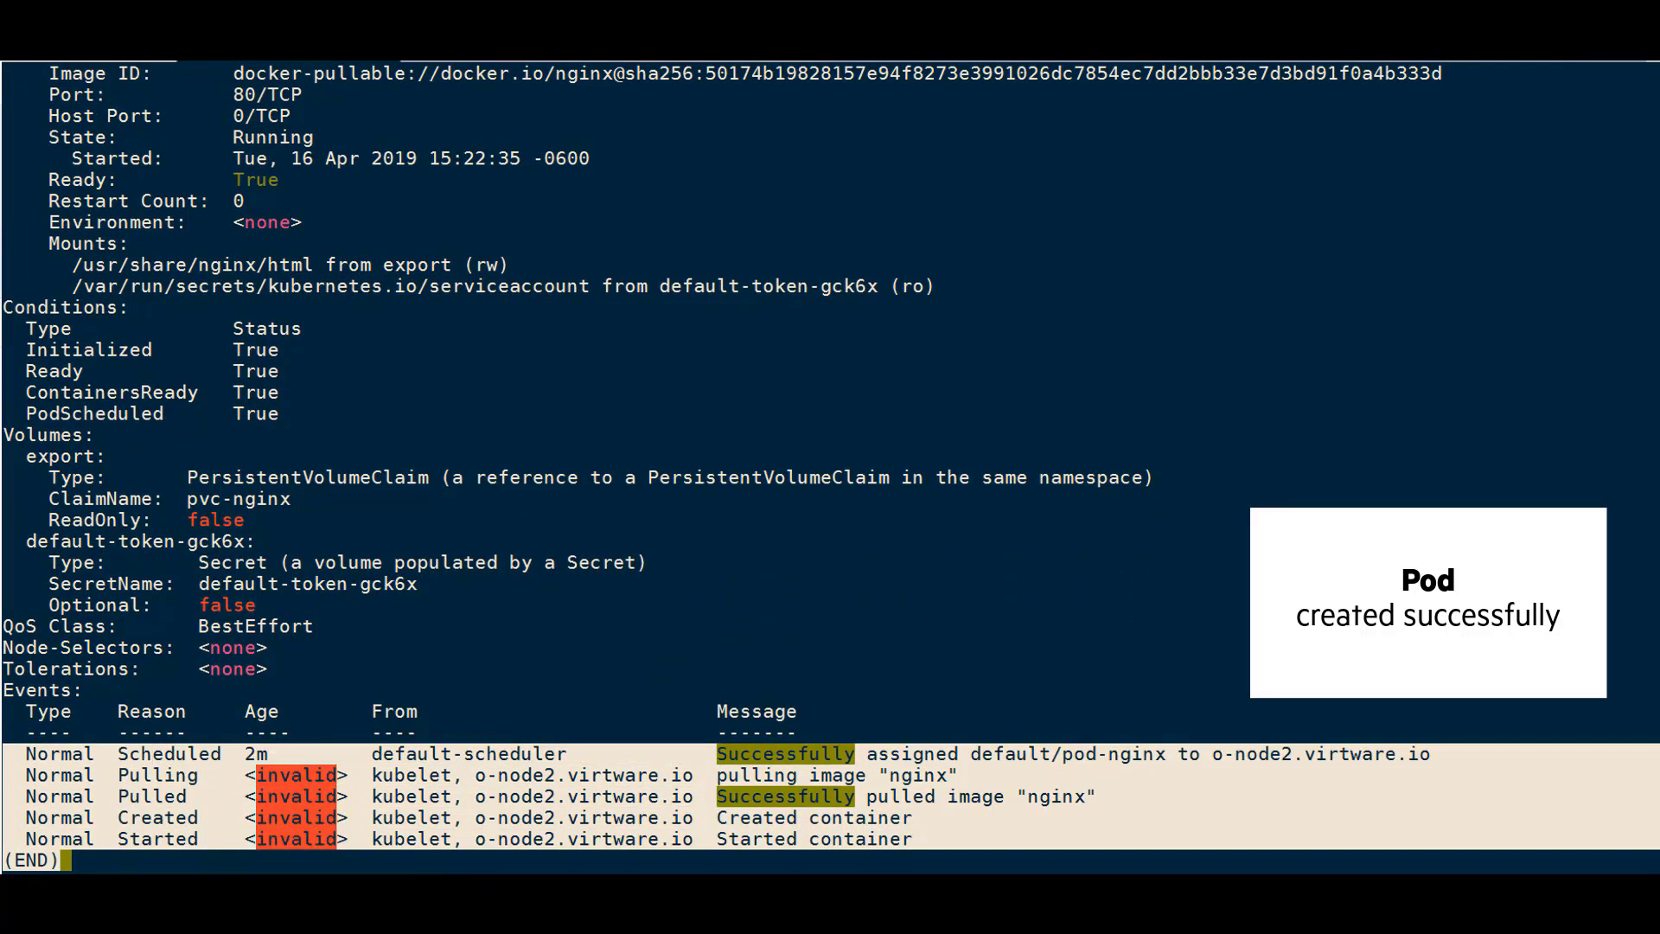
pyautogui.write('qkubectl ')
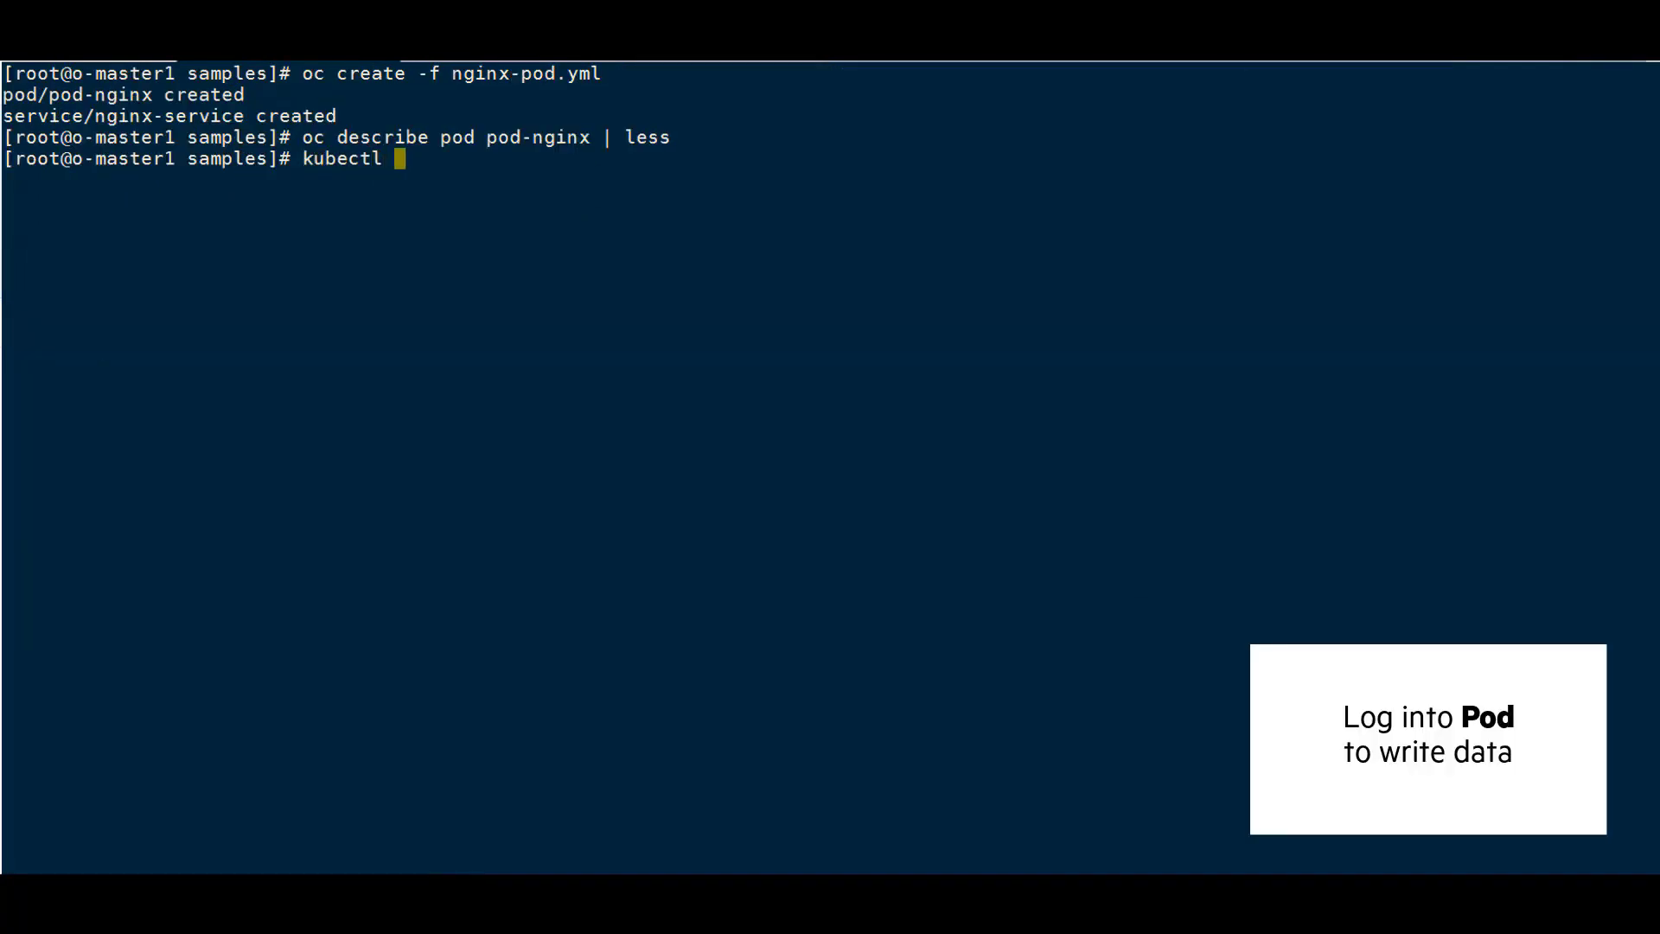
pyautogui.write('exec -it pod-nginx -- /')
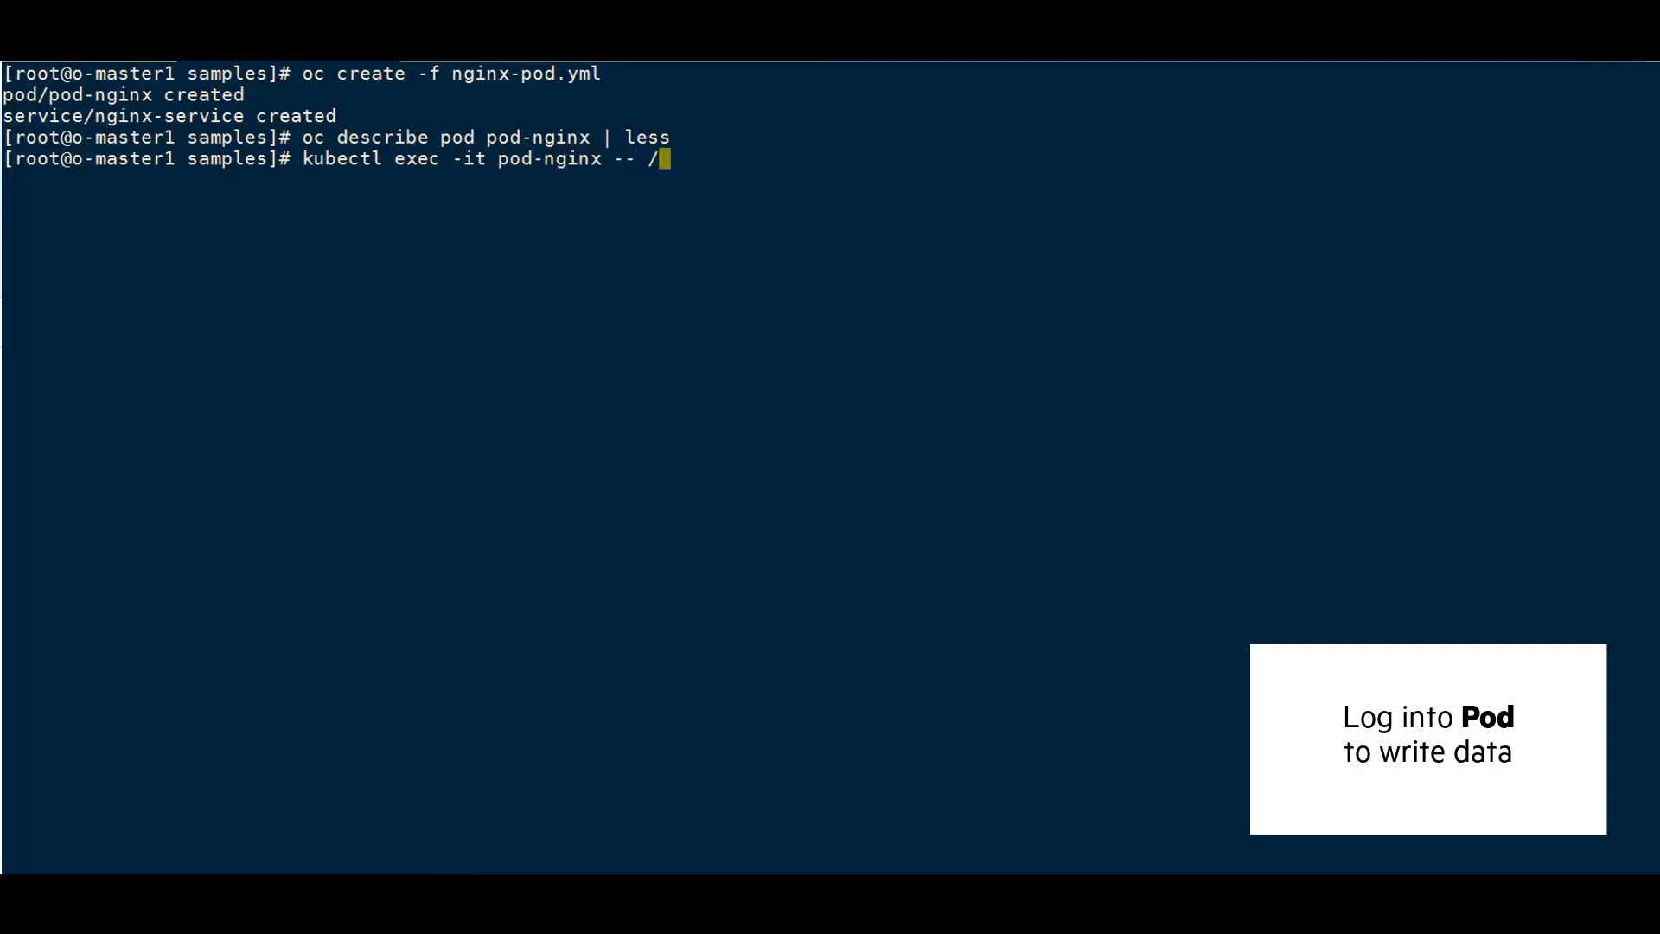
pyautogui.write('bin/bash')
pyautogui.press('Return')
pyautogui.write('echo Hello from Kubernetes Storage! > /usr/share/nginx/html/index.html')
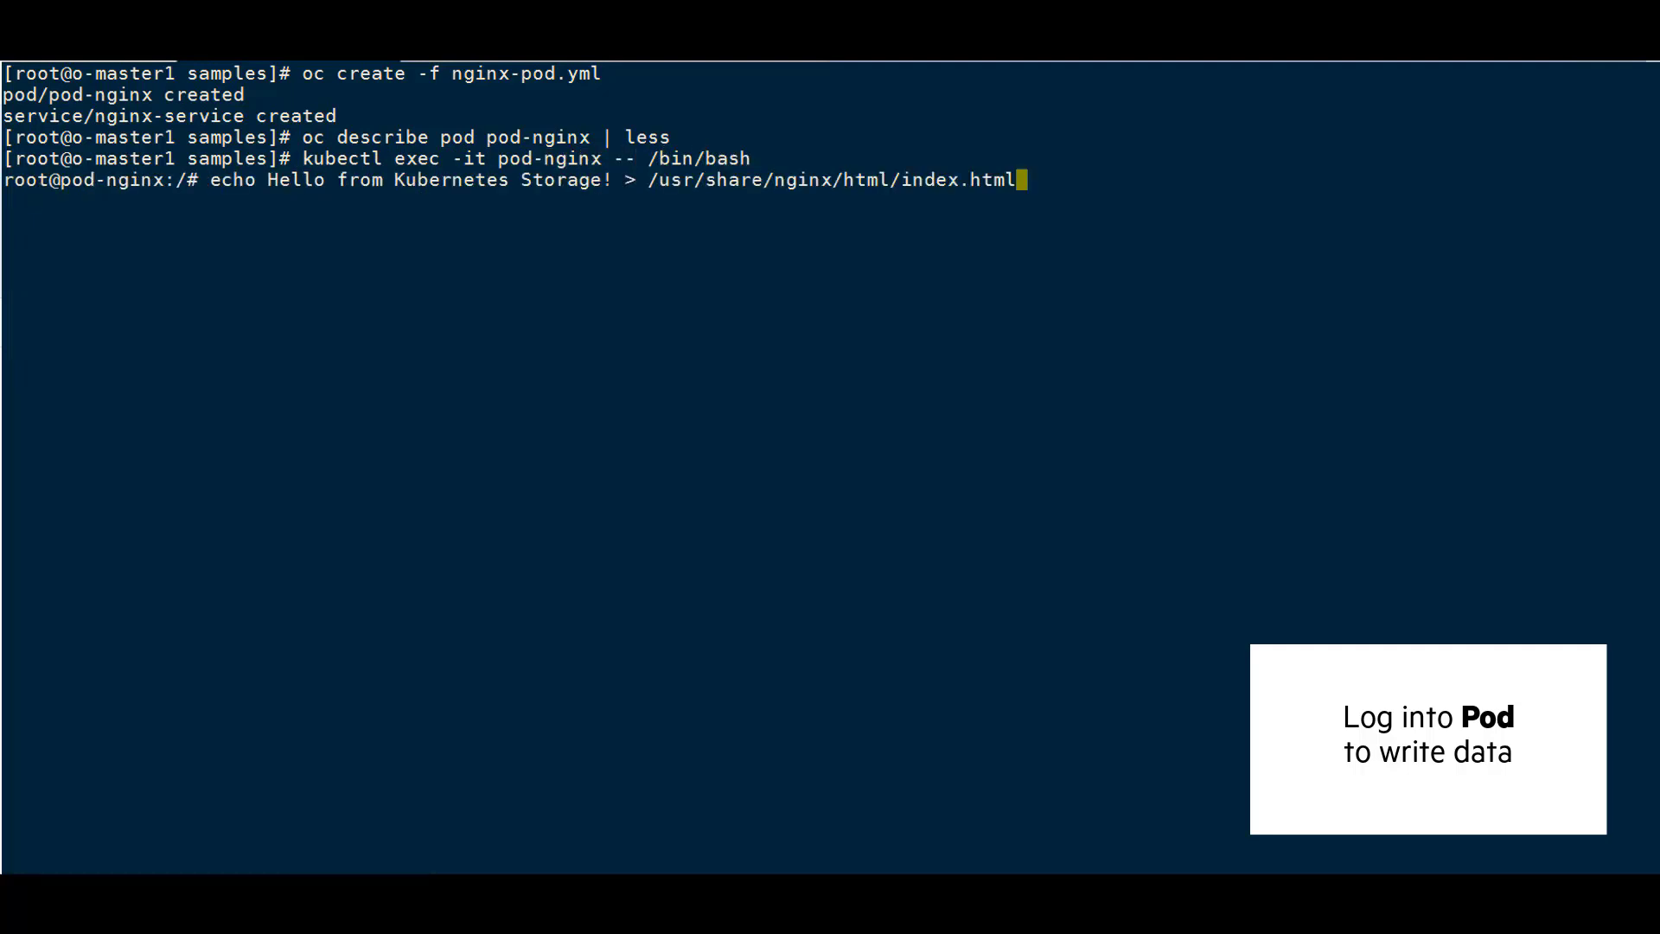
pyautogui.press('Return')
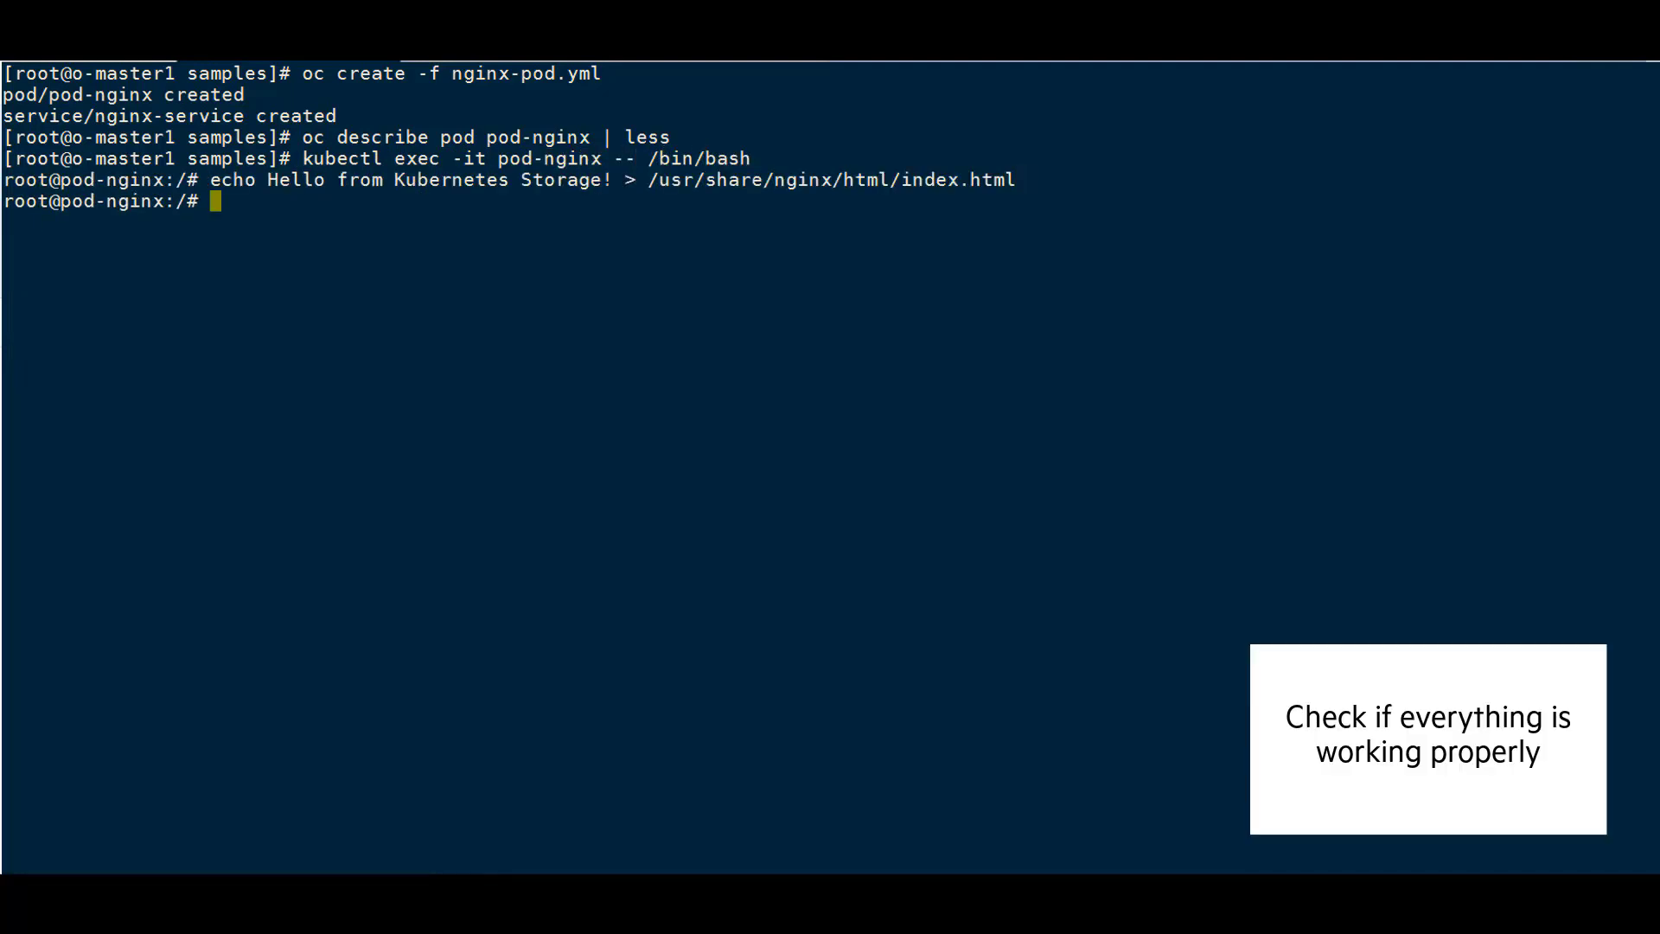
pyautogui.write('exit')
# - Leave the pod shell, find pod IP 10.129.0.5, and curl it for the greeting
pyautogui.press('Return')
pyautogui.write('oc describe pod pod-nginx | less')
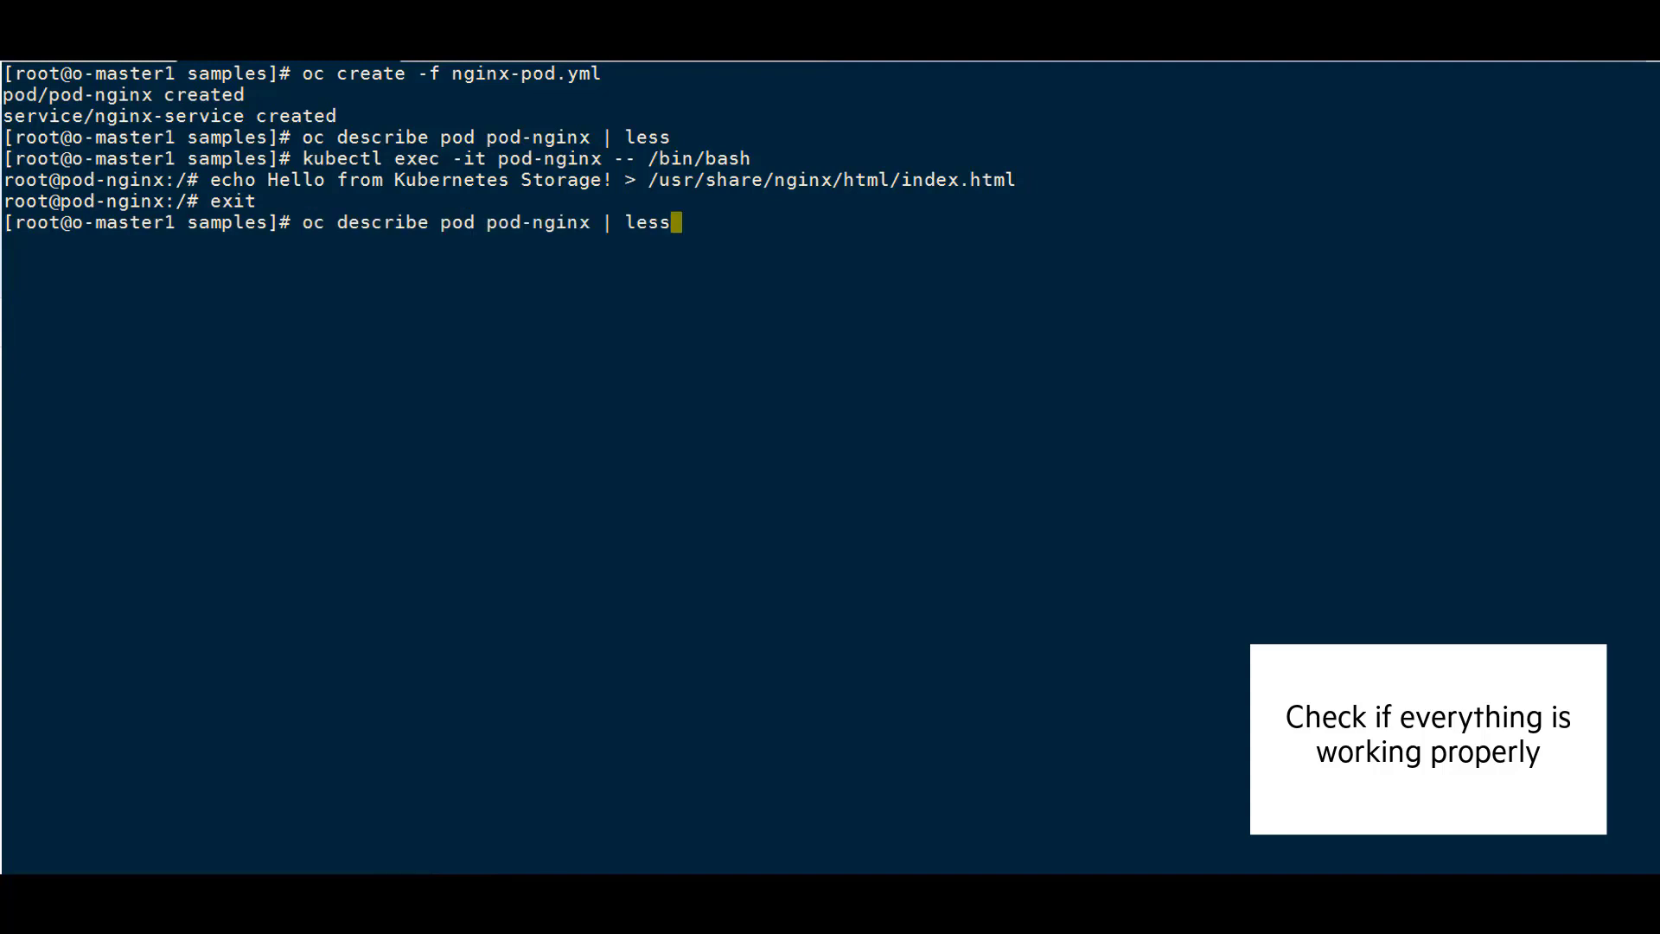
pyautogui.press('Return')
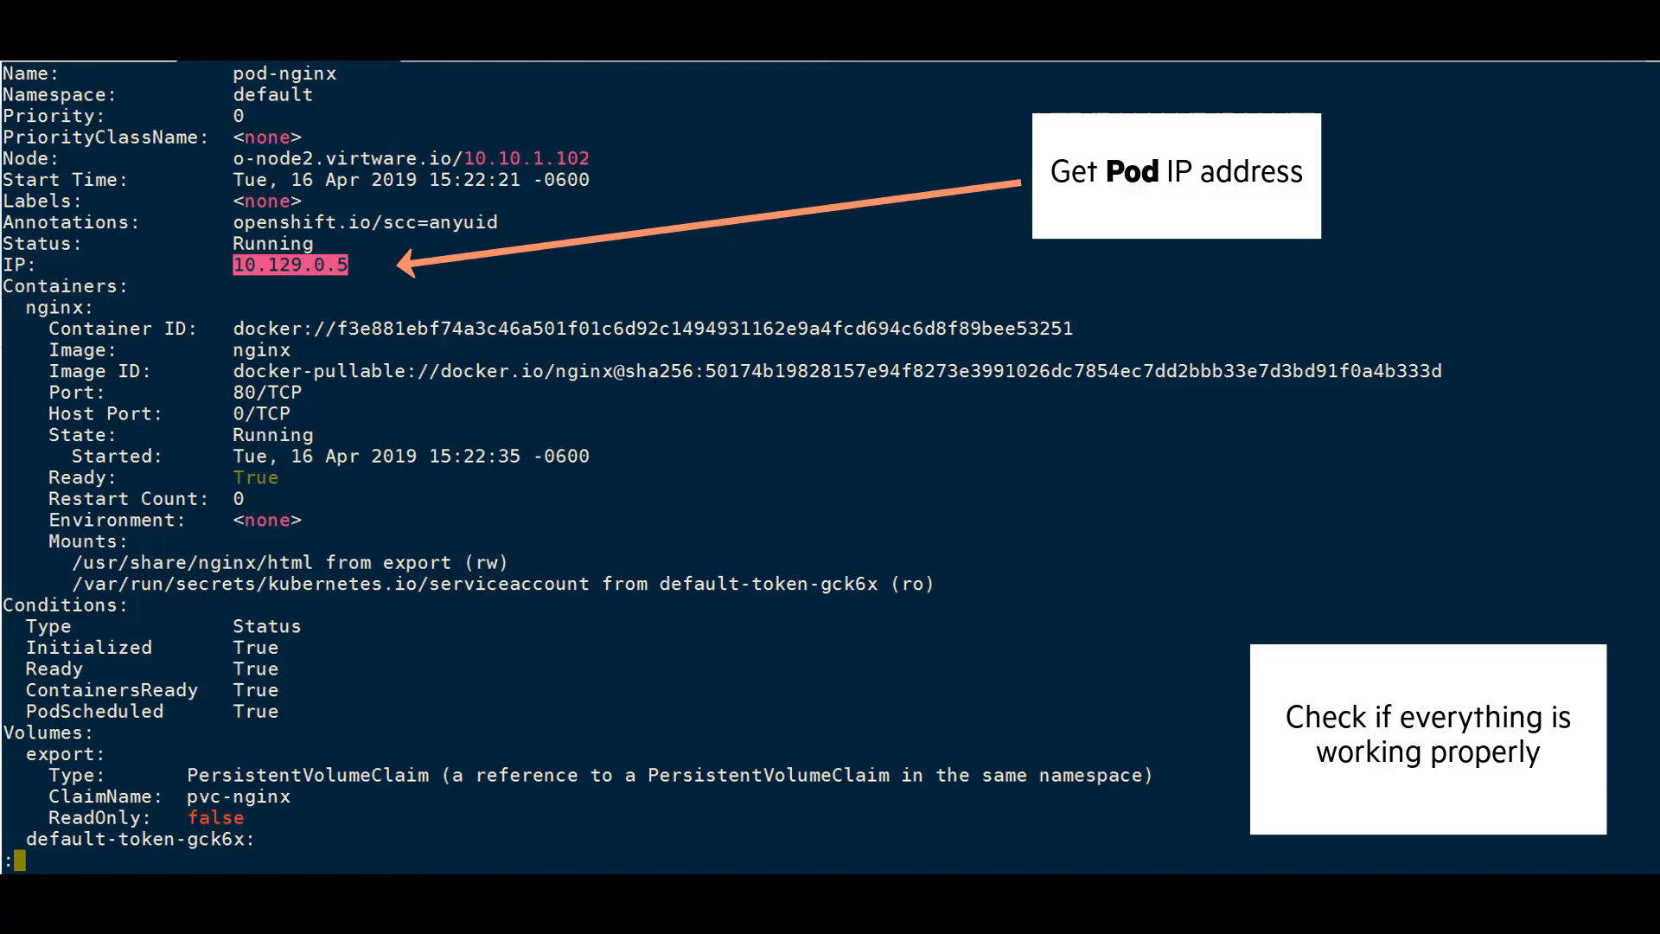
pyautogui.write('qcurl --noproxy "')
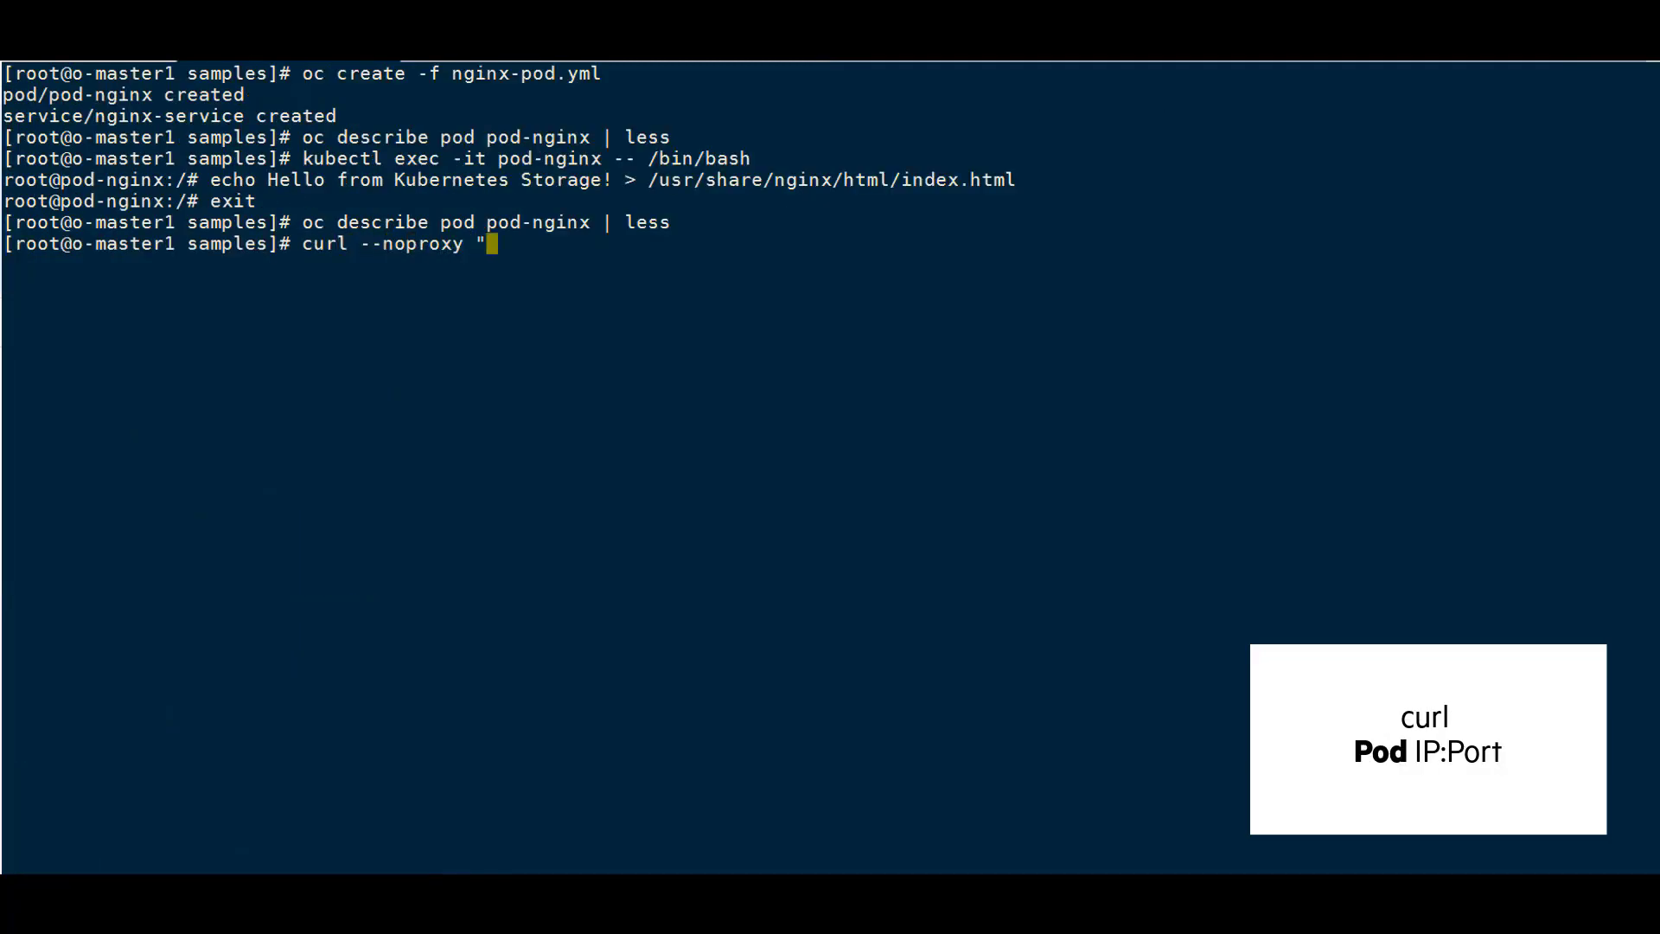
pyautogui.write('*" 10.129.0.5')
pyautogui.press('Return')
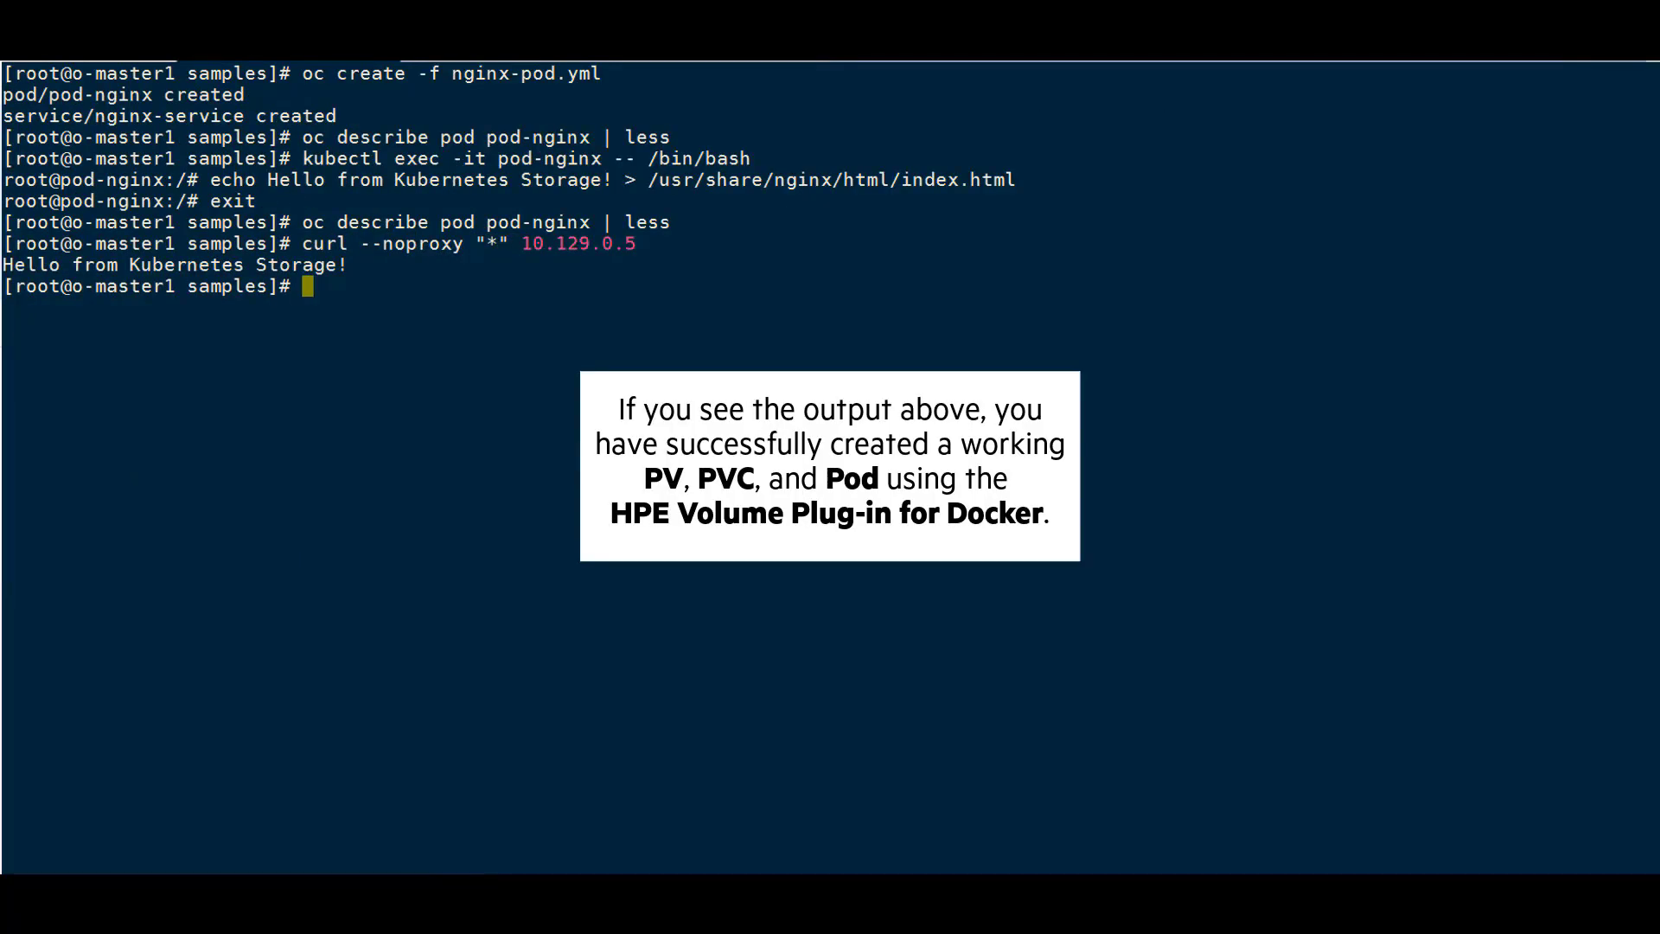